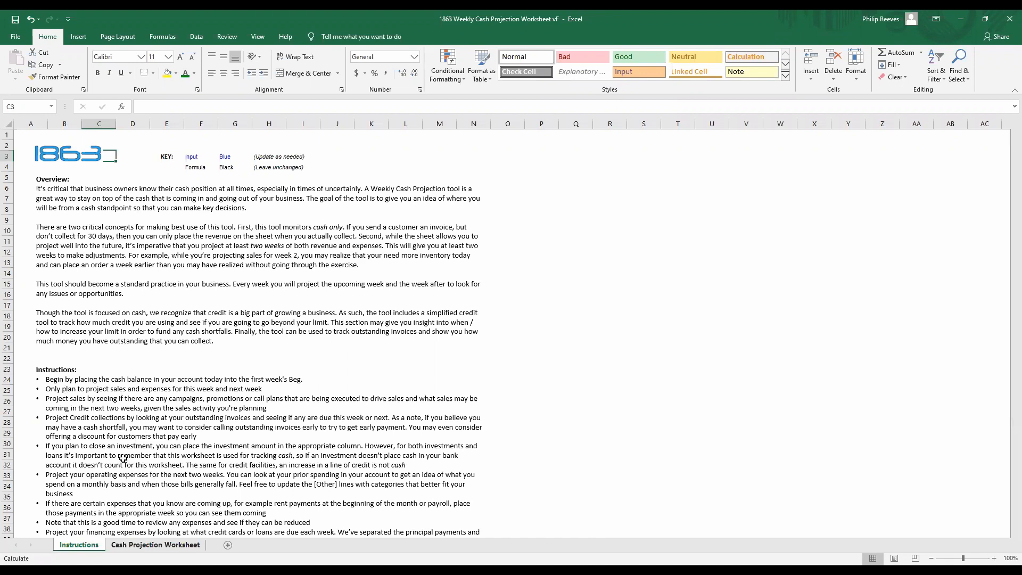
Step: Open the Cash Projection Worksheet sheet and review its colour key for inputs and formulas
click(141, 544)
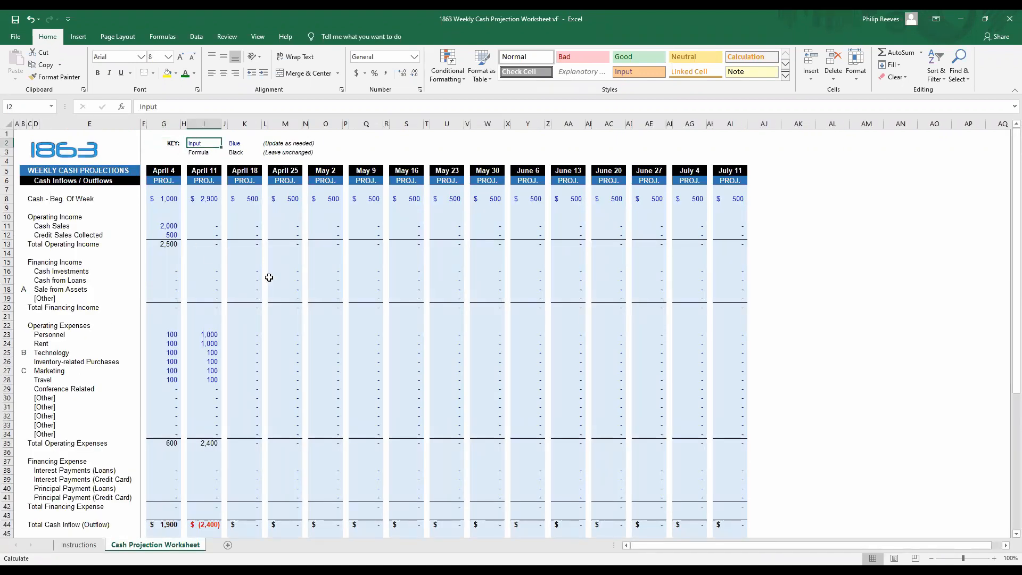
key(Right)
key(Right)
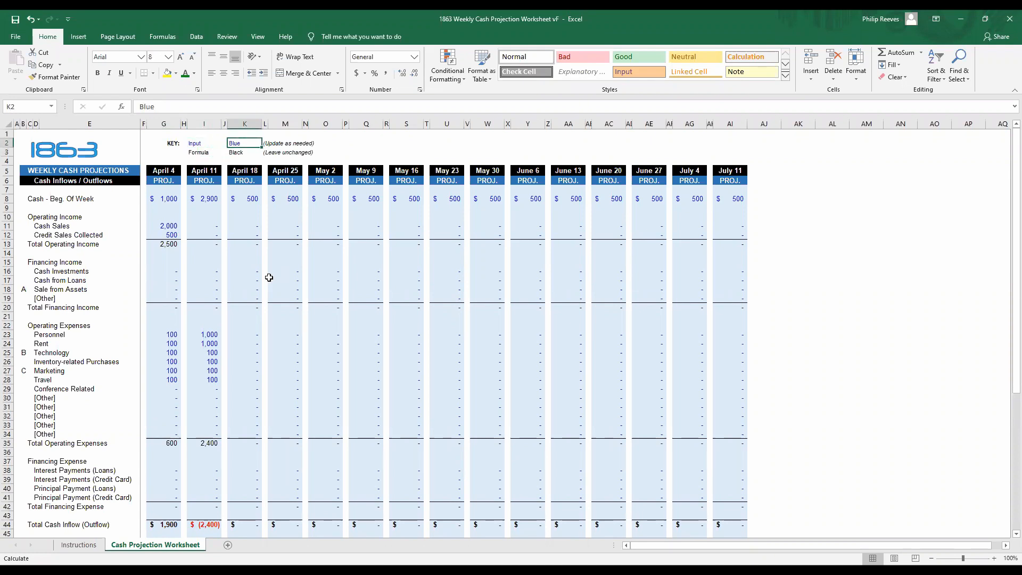
Step: Examine the beginning-of-week cash cells across the projection weeks
click(212, 198)
key(Right)
key(Right)
key(Right)
key(Right)
key(Right)
key(Right)
key(Right)
key(Right)
key(Right)
key(Right)
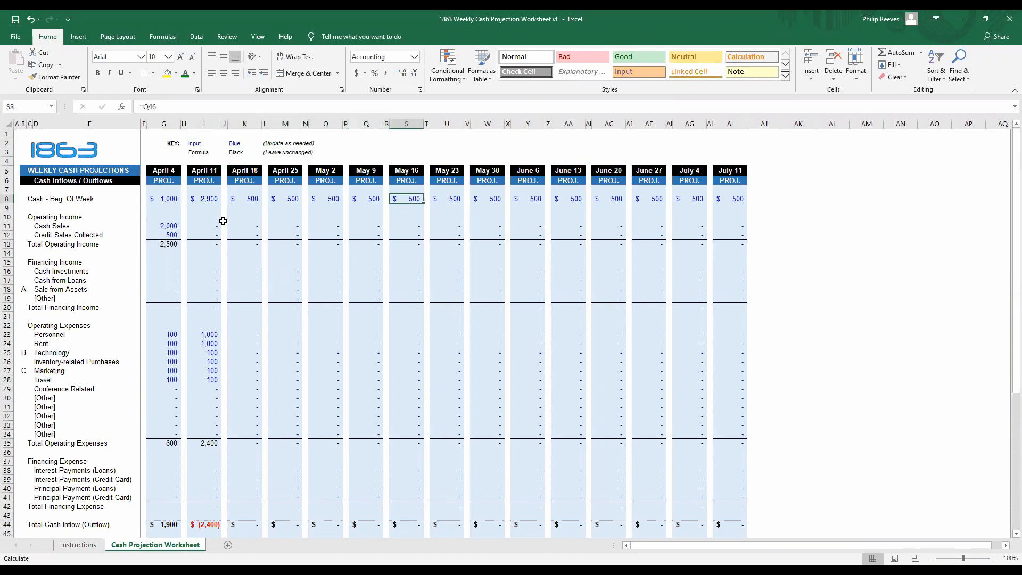
click(164, 199)
click(203, 198)
click(245, 200)
Step: Examine the April 4 and April 11 input ranges and total formulas for financing income and operating expenses
drag(165, 271, 167, 290)
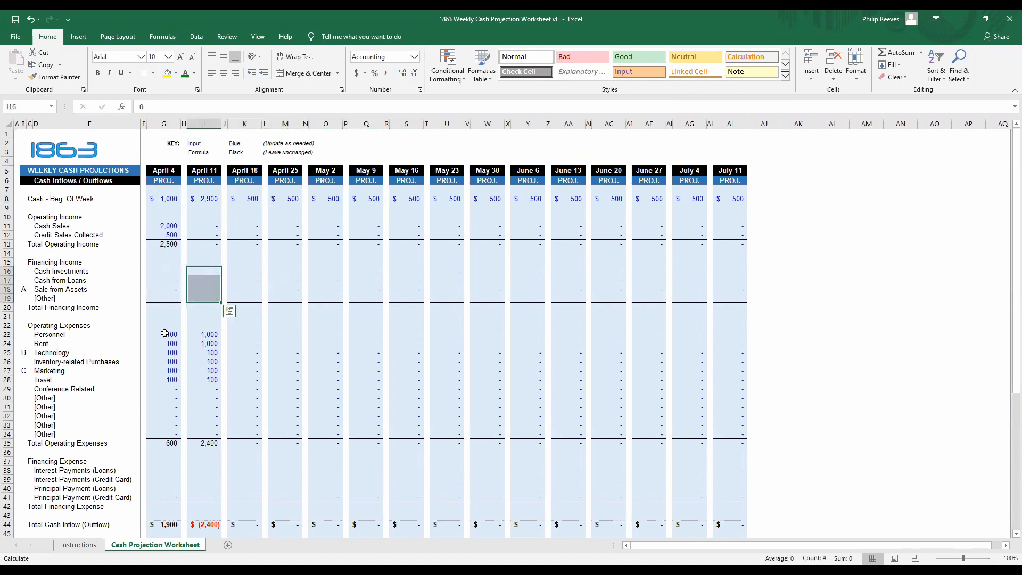
drag(164, 334, 160, 410)
drag(208, 343, 207, 428)
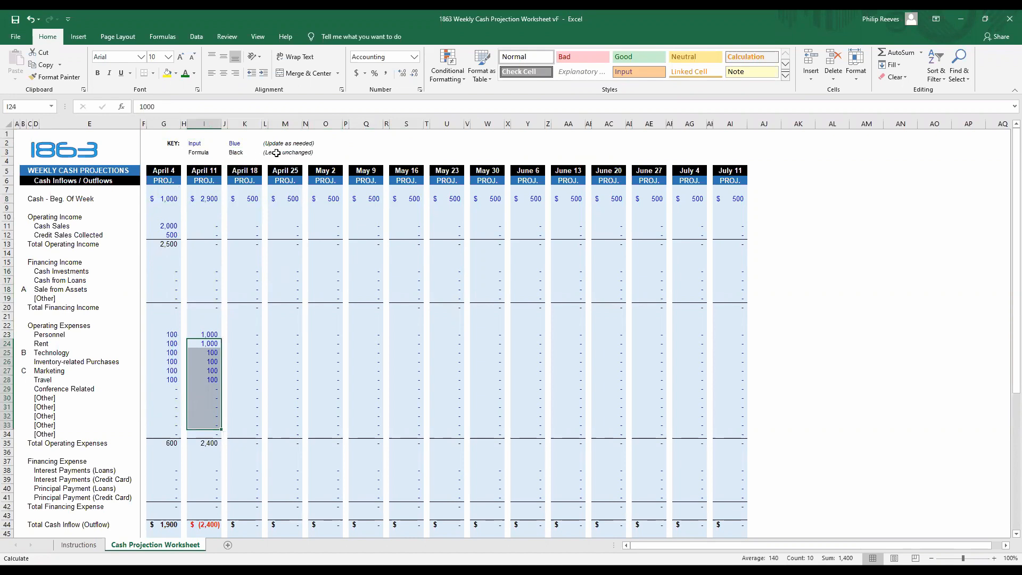
mouse_move(201, 403)
click(169, 441)
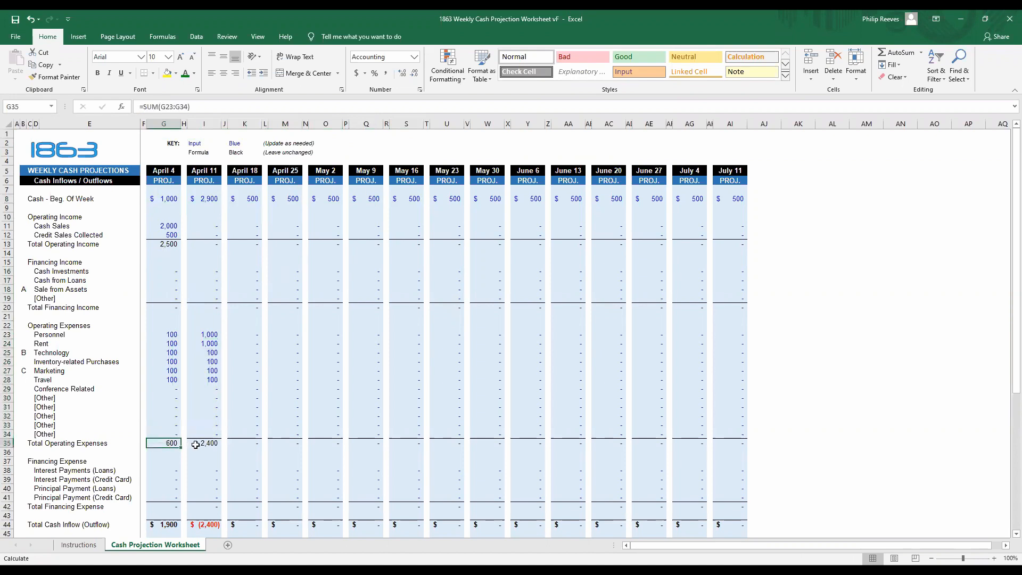
click(195, 444)
click(202, 306)
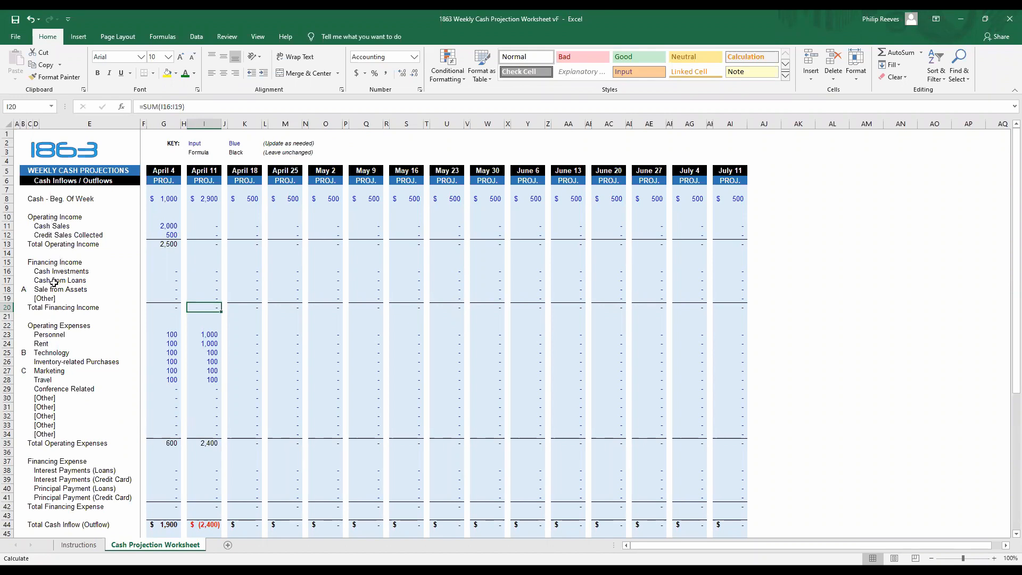
Step: Review the customizable [Other] rows under Financing Income and Operating Expenses
click(40, 298)
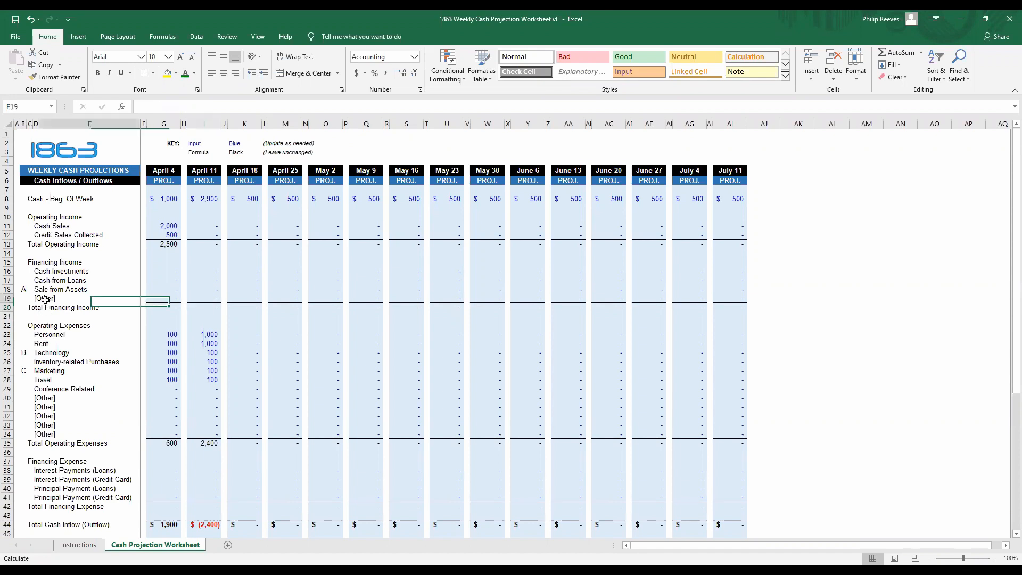
click(41, 396)
click(43, 407)
click(43, 425)
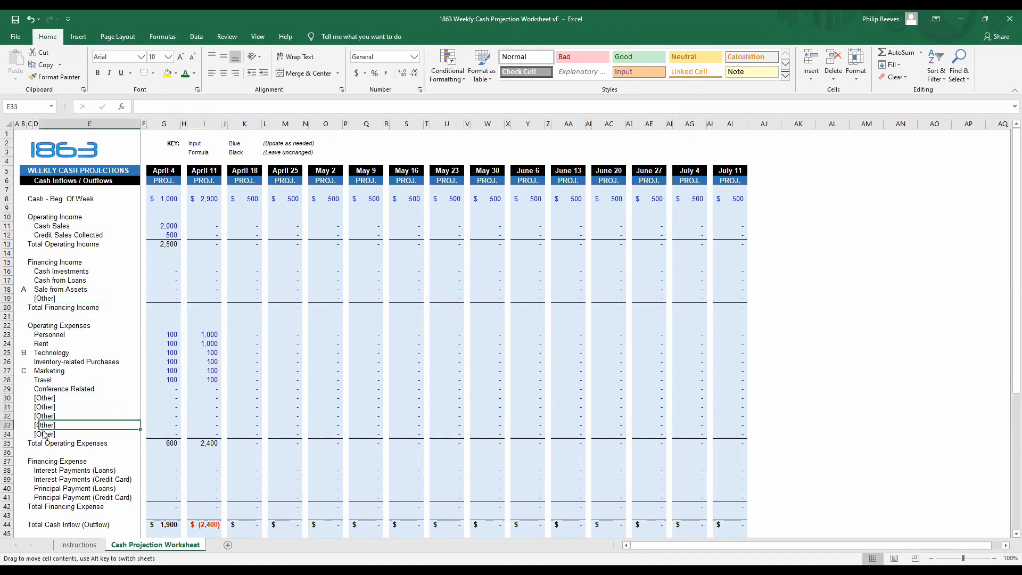
click(43, 433)
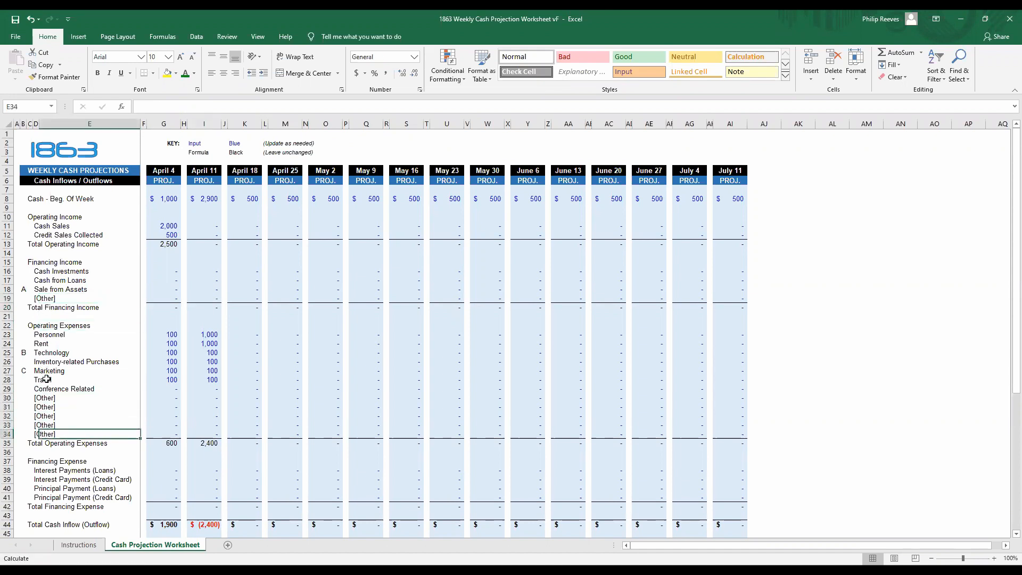
Step: Look up the footnotes for the category reference letters beside Sale from Assets and Marketing
click(25, 289)
click(24, 371)
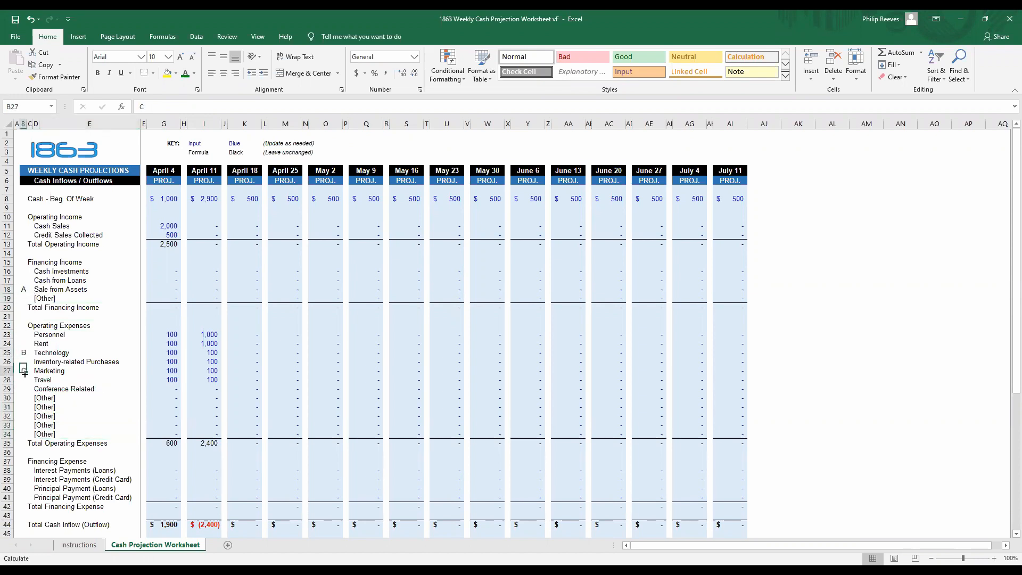
scroll(24, 373, down, 14)
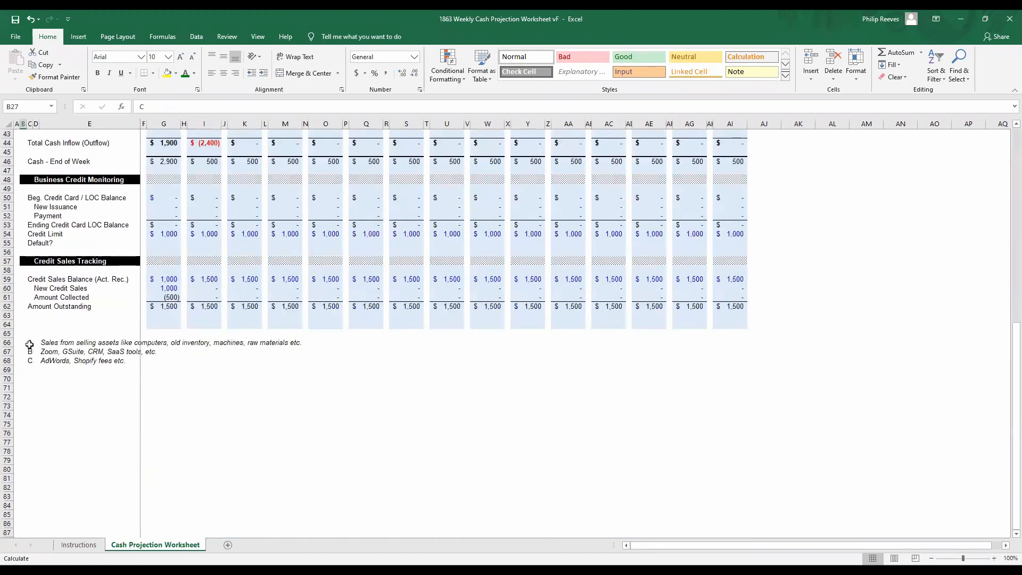
click(47, 344)
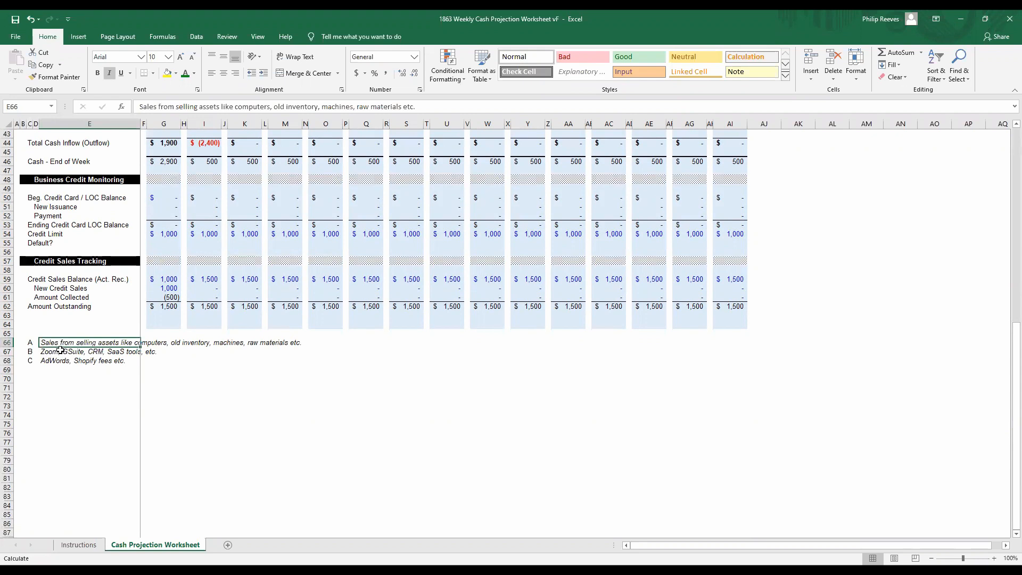
Step: Set the first projection week's date to May 11 and widen the last two week columns, AG and AI, to fit their dates
scroll(60, 350, up, 14)
click(160, 172)
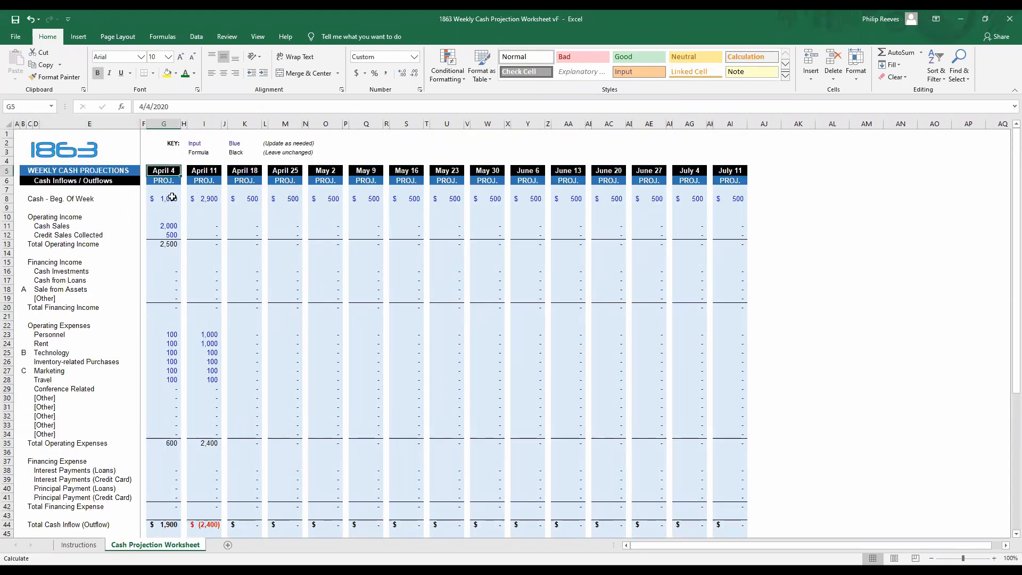
key(F2)
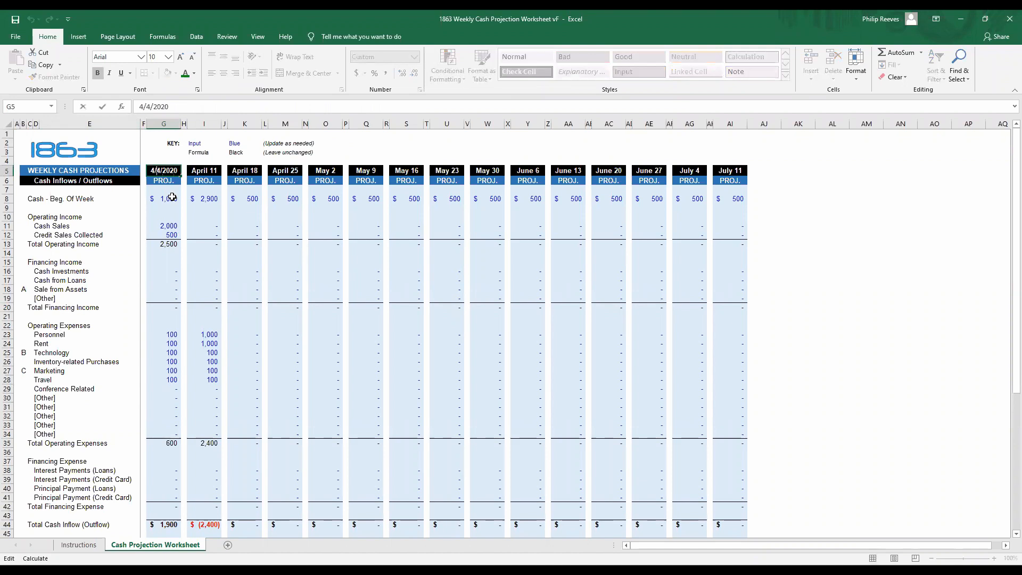
text(5)
key(BackSpace)
text(11)
key(Return)
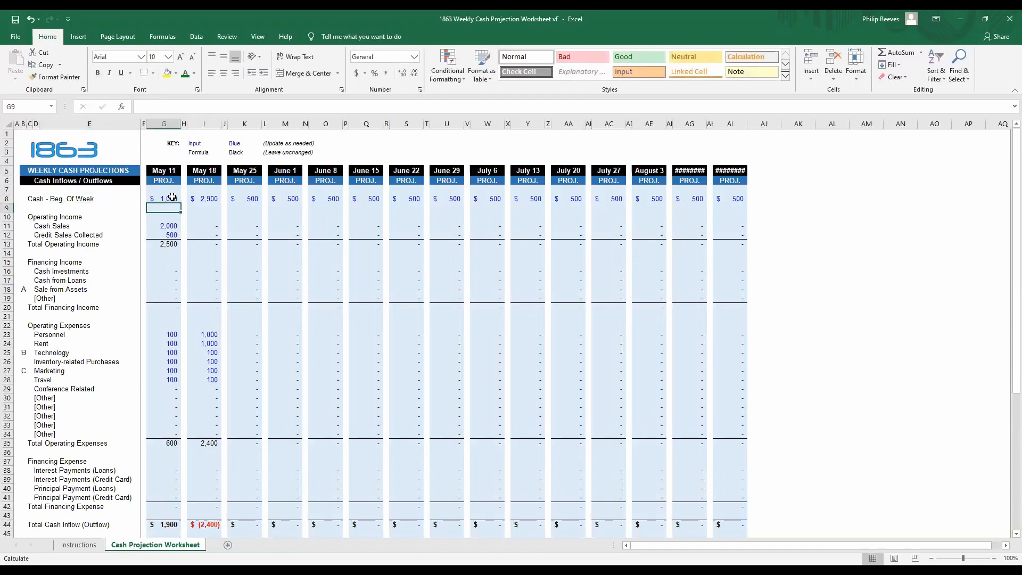
drag(705, 117, 754, 122)
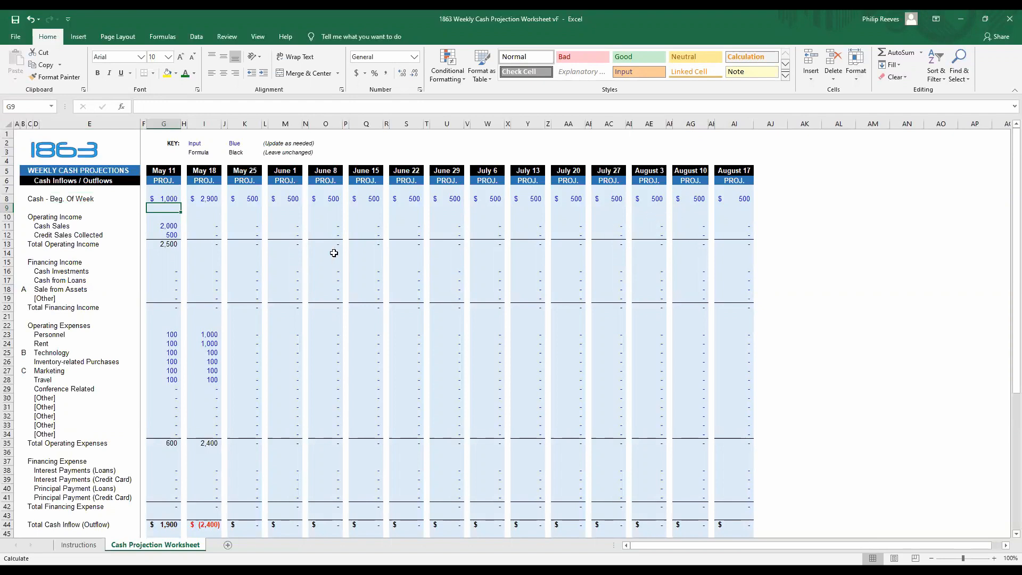
Step: Examine the May 11 beginning cash balance and operating income entries
key(Up)
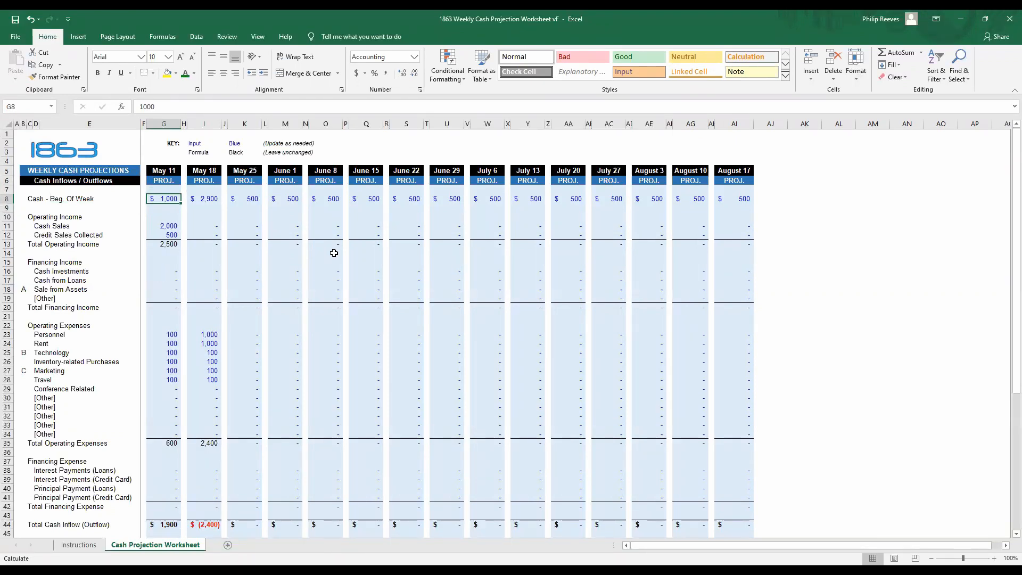
key(Down)
key(Down)
key(Down)
key(Down)
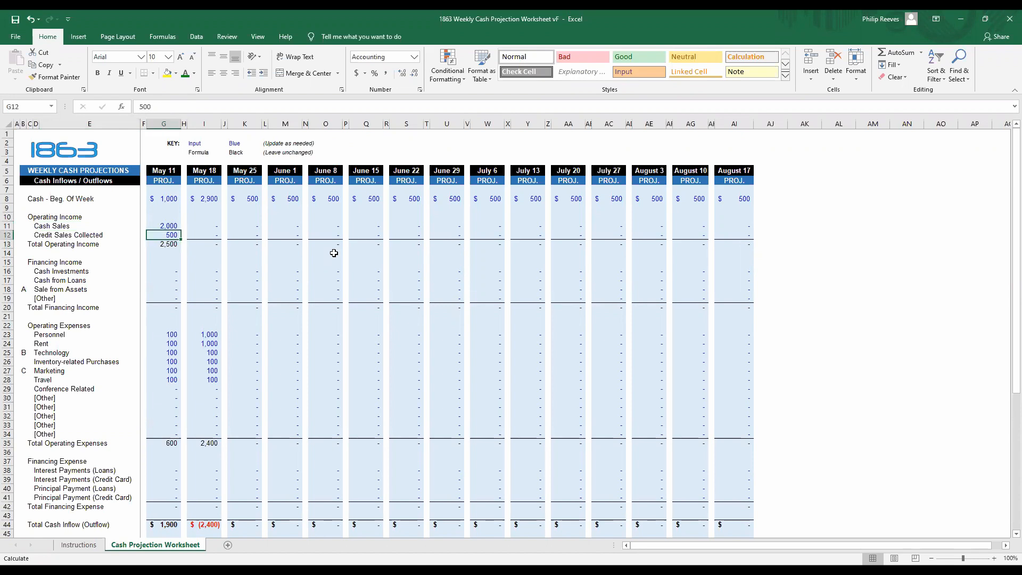
Step: Examine the May 11 financing income rows from Cash Investments through [Other]
key(Down)
key(Down)
key(Down)
key(Down)
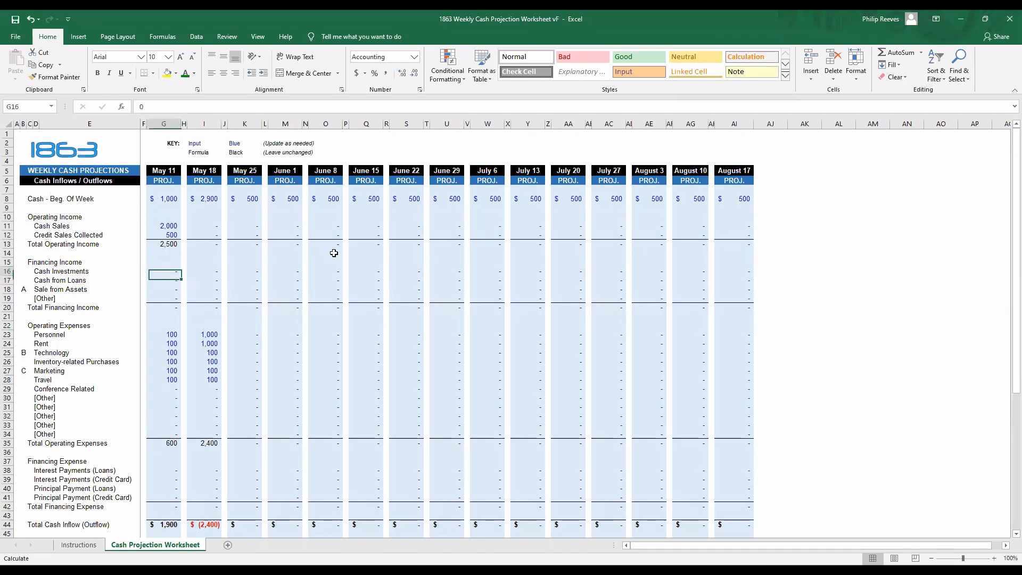
key(Down)
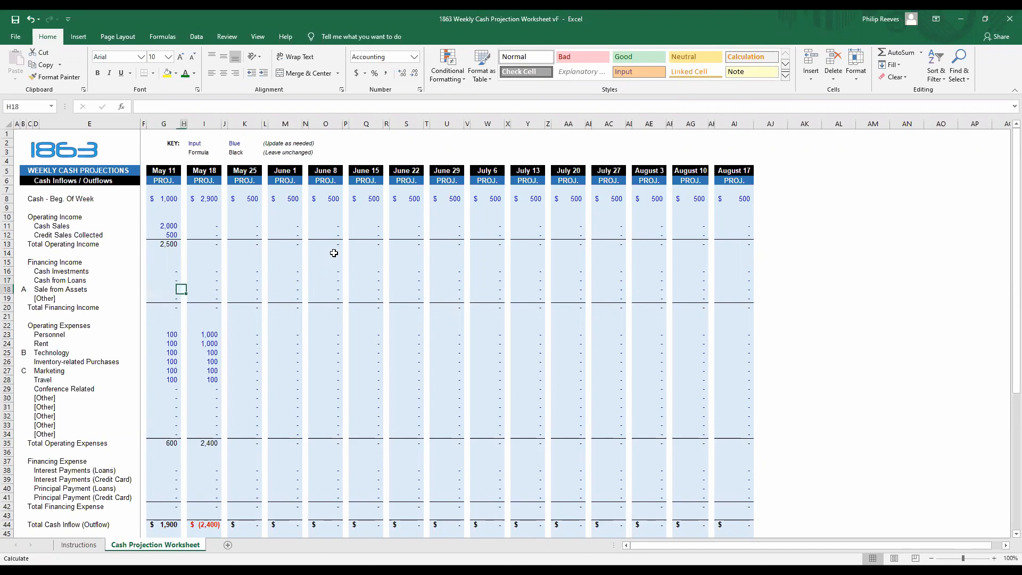
key(Down)
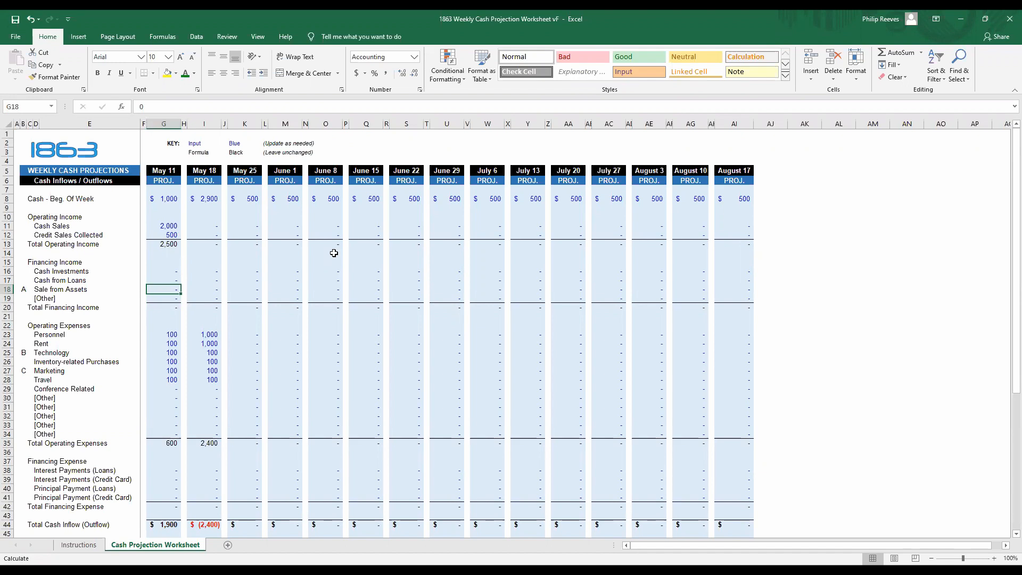
key(Down)
key(Down)
key(Up)
key(Up)
key(Up)
key(Down)
key(Down)
key(Down)
key(Down)
key(Down)
key(Down)
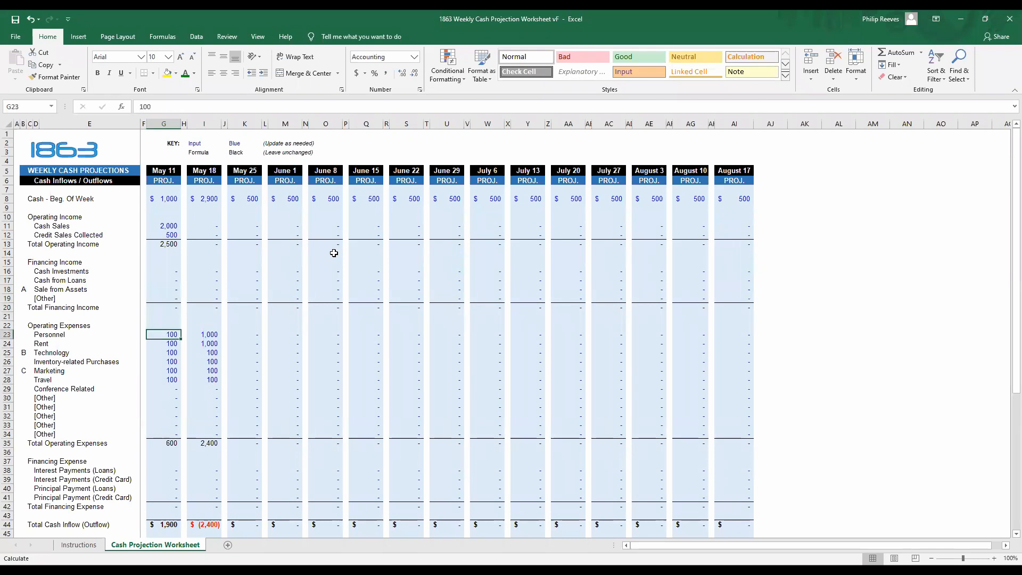
Step: Examine the May 11 Personnel and Rent expense entries
key(Down)
key(Right)
key(Up)
key(Left)
key(Right)
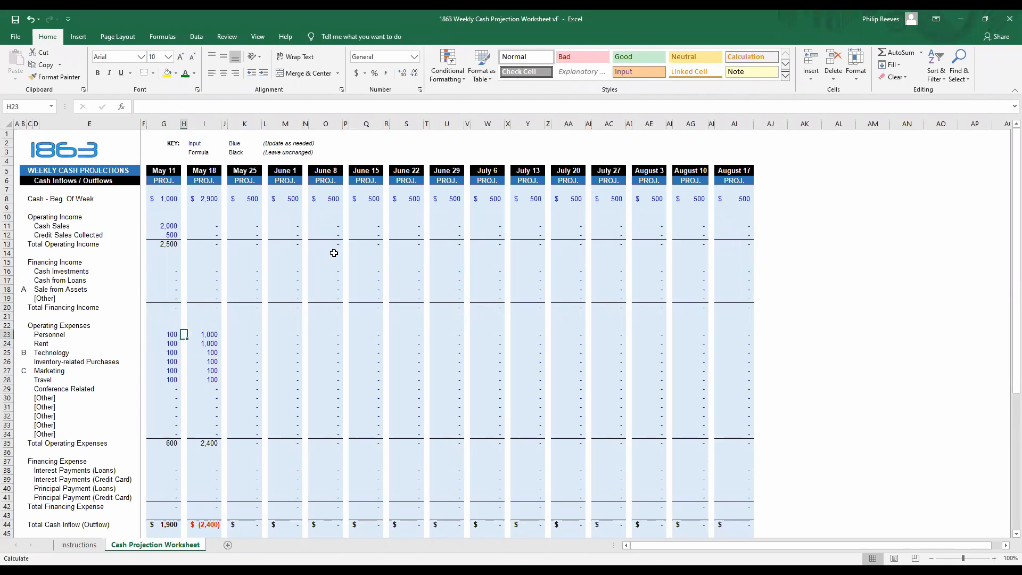
key(Left)
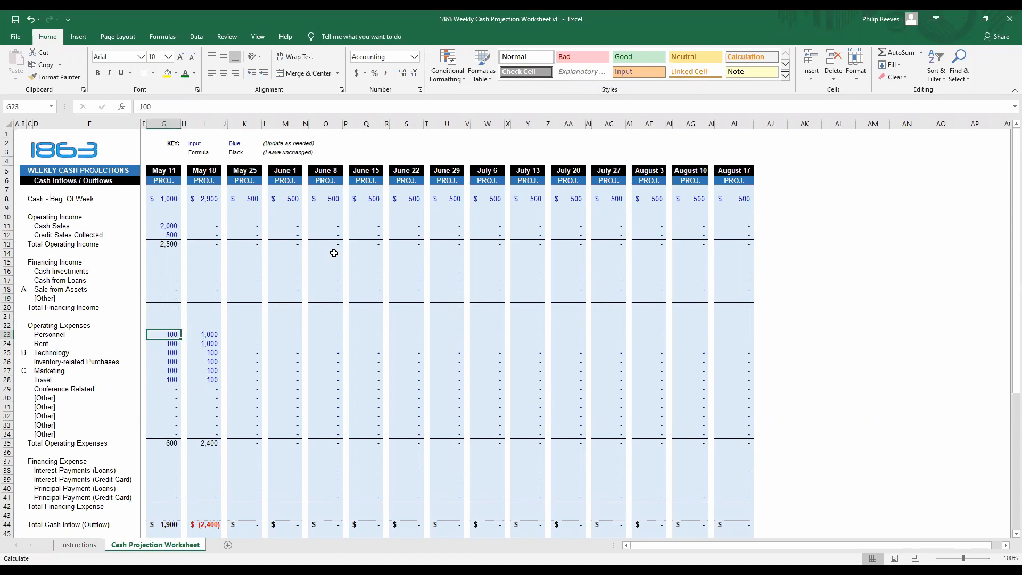
key(Down)
key(Up)
Step: Clear the May 18 operating expense amounts from Personnel through Travel
key(Right)
key(Right)
key(shift+Down)
key(shift+Down)
key(shift+Down)
key(shift+Down)
key(shift+Down)
key(Delete)
key(Left)
key(Left)
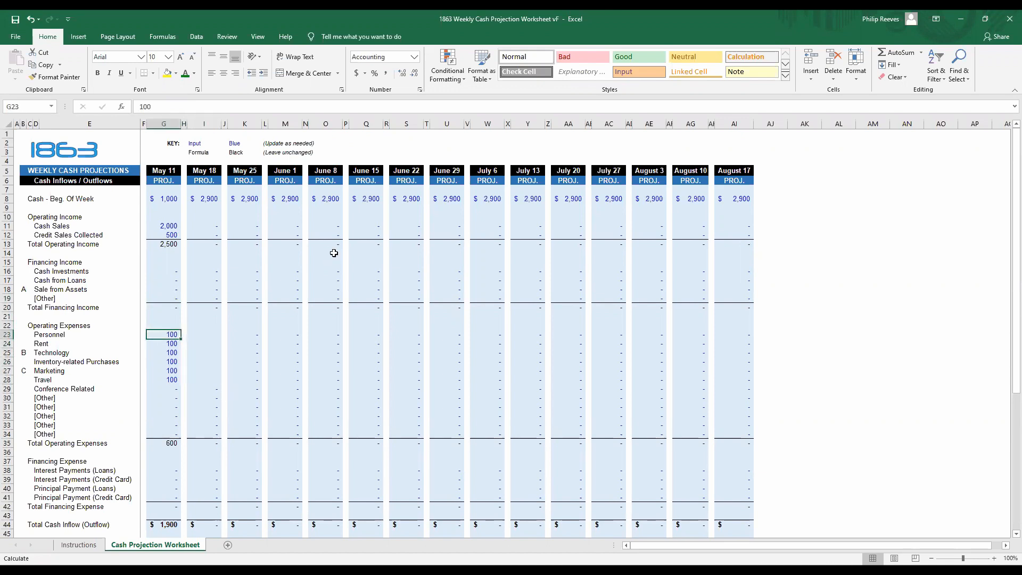
Step: Review the May 11 operating expense rows from Personnel through the [Other] lines
key(Down)
key(Down)
key(Down)
key(Down)
key(Down)
key(Down)
key(Down)
key(Down)
key(Down)
key(Down)
key(Up)
key(Up)
key(Up)
key(Up)
key(Up)
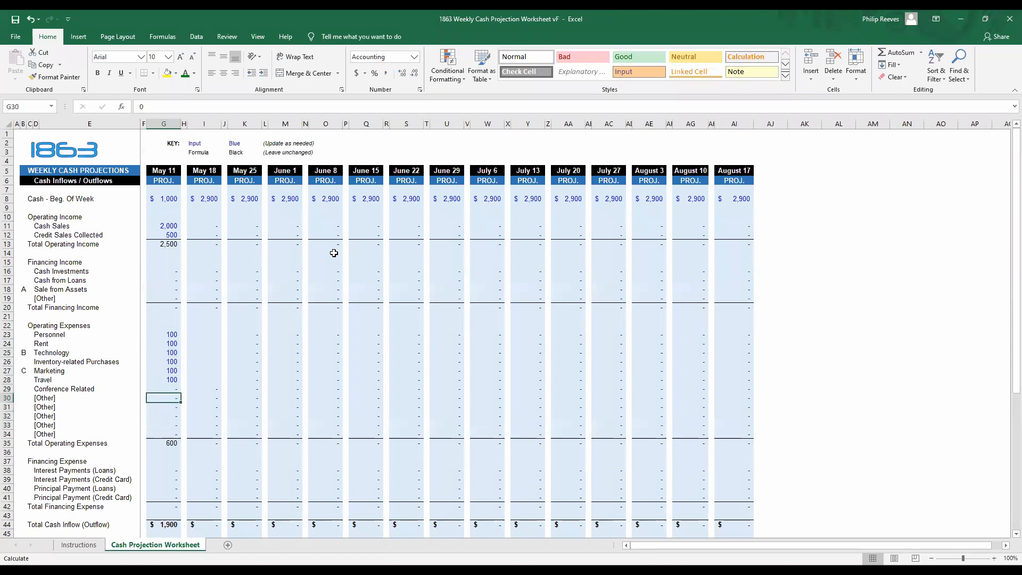
key(Left)
key(Up)
key(Left)
key(Up)
key(Up)
key(Right)
key(Right)
key(Up)
key(Up)
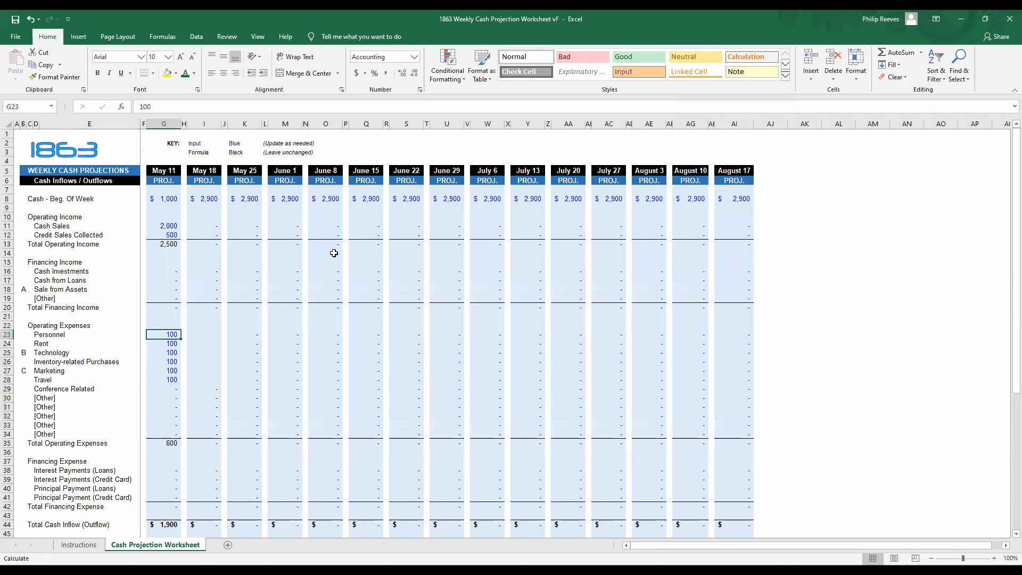
Step: Examine the weekly date headers from May 11 through June 29
key(Up)
key(Up)
key(Up)
key(Up)
key(Up)
key(Up)
key(Up)
key(Up)
key(Up)
key(Up)
key(Up)
key(Up)
key(Up)
key(Up)
key(Up)
key(Up)
key(Up)
key(Up)
key(Right)
key(Right)
key(Right)
key(Right)
key(Right)
key(Right)
key(Right)
key(Right)
key(Right)
key(Right)
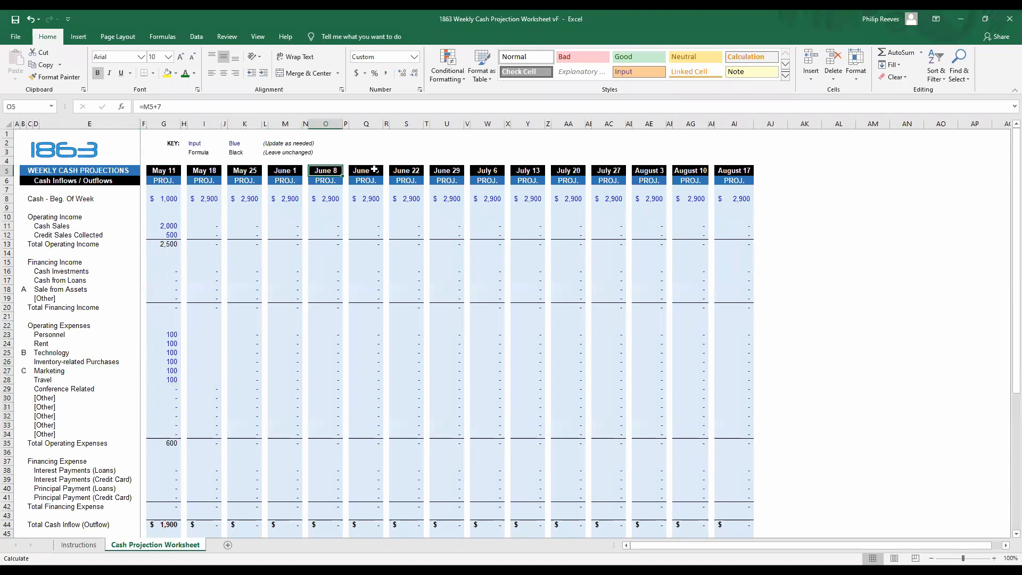
click(404, 169)
click(451, 169)
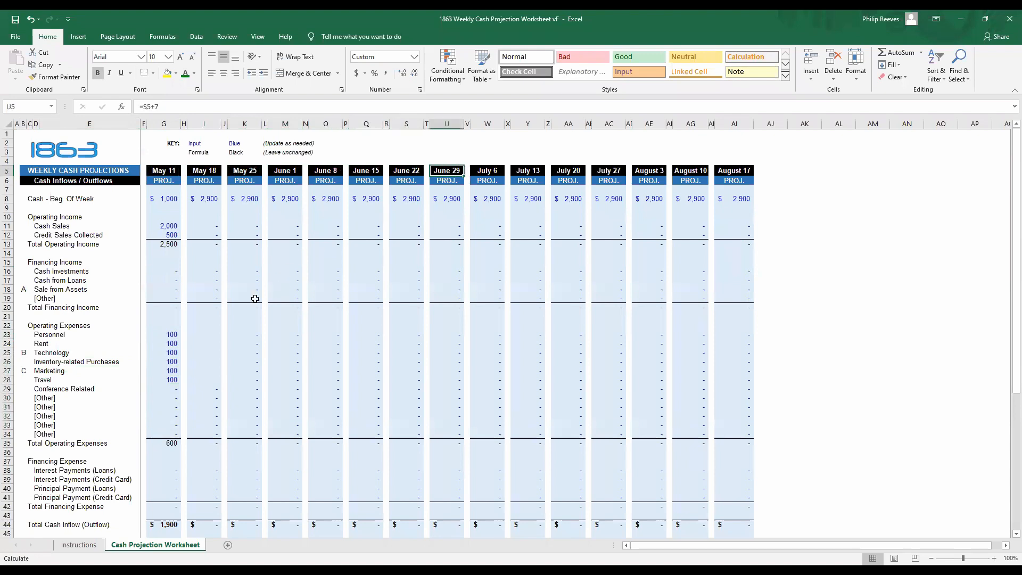
Step: Enter a Rent expense of 100 for the June 15 week
click(165, 334)
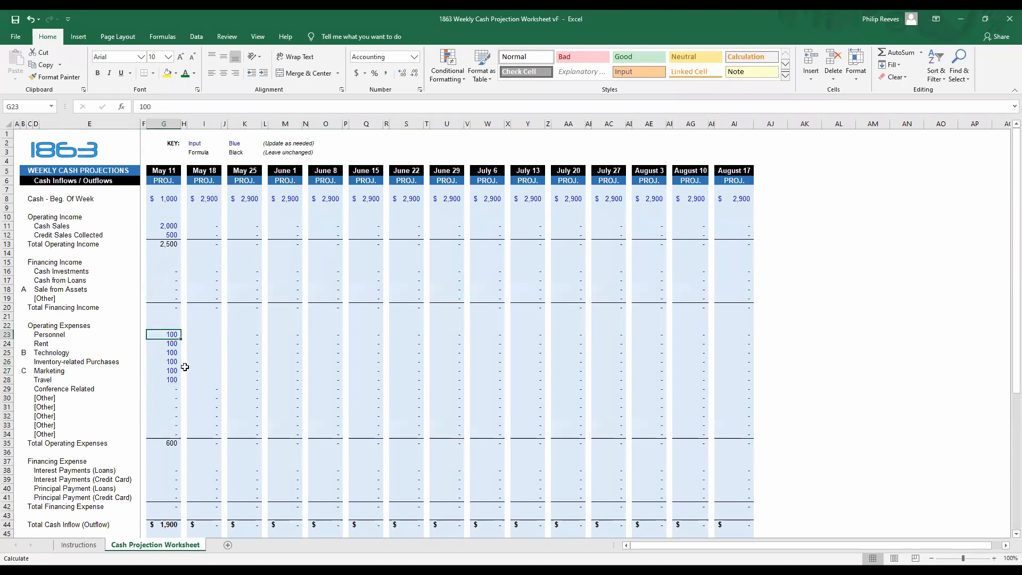
key(Down)
key(Right)
key(Right)
key(Right)
key(Right)
key(Right)
key(Right)
key(Right)
key(Right)
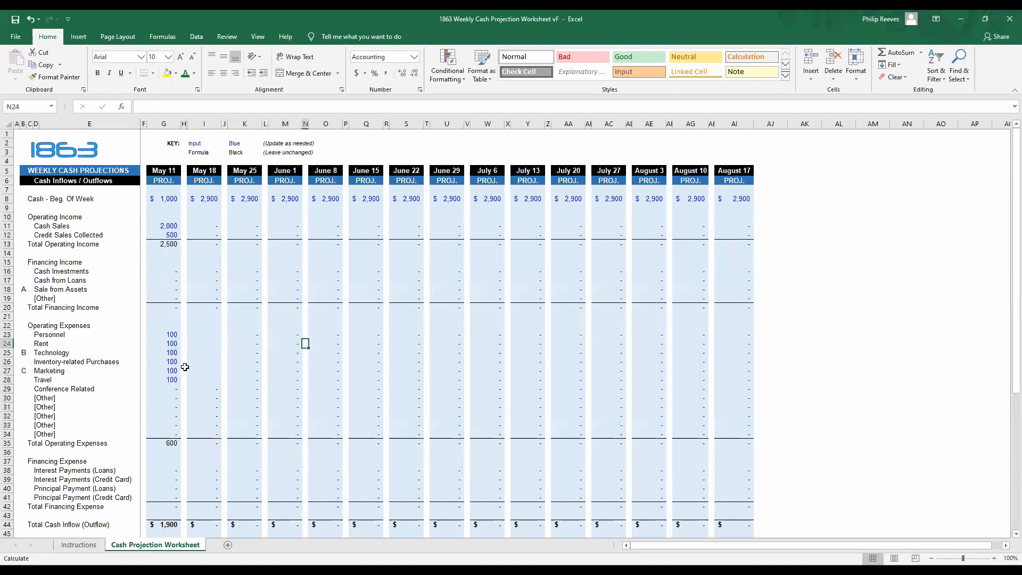
key(Right)
key(Right)
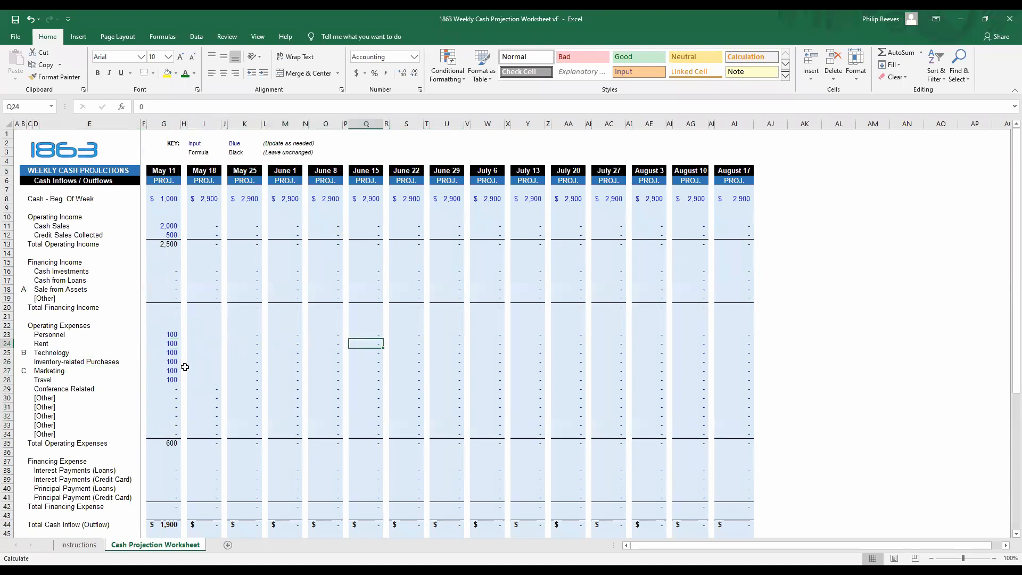
text(100)
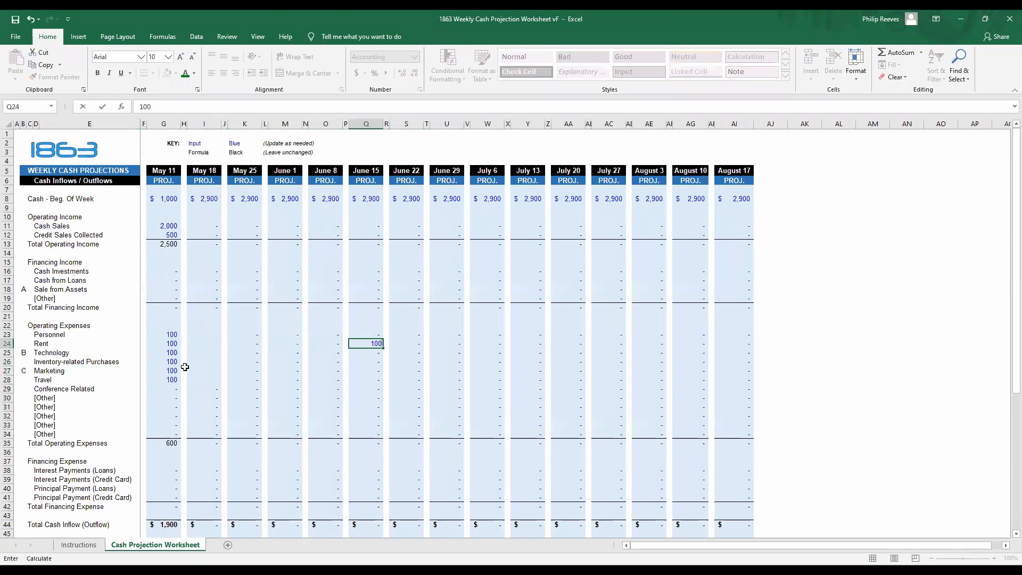
key(Return)
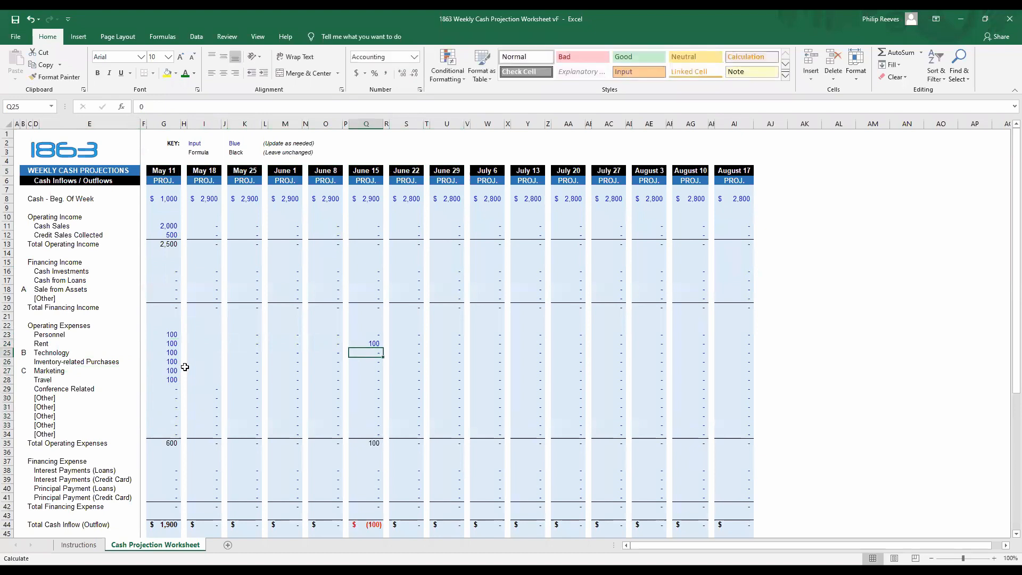
Step: Review the Rent row across the weeks between May 11 and June 15
key(Up)
key(Left)
key(Left)
key(Left)
key(Left)
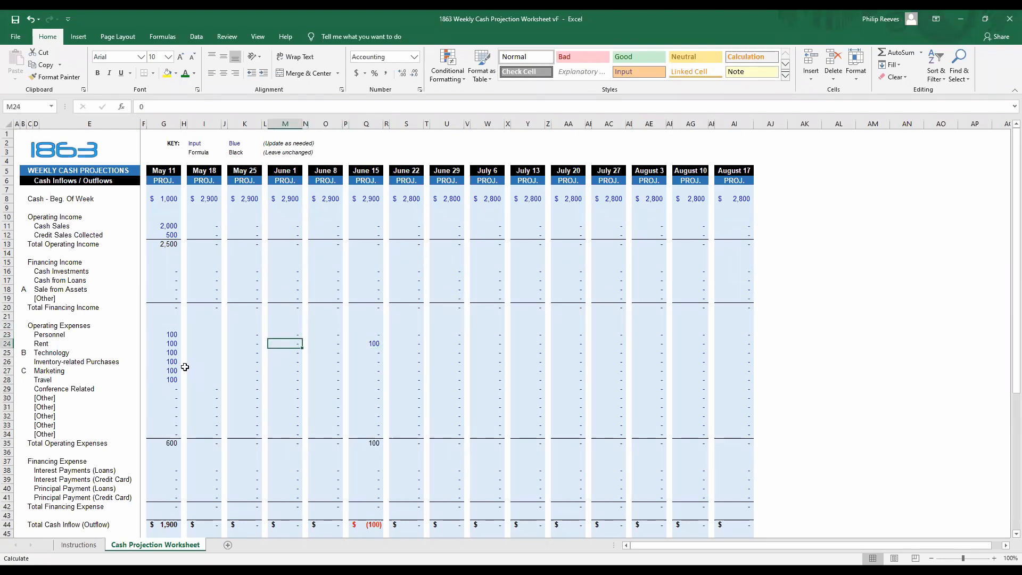
key(Left)
key(Left)
key(Left)
key(Left)
key(Left)
key(Left)
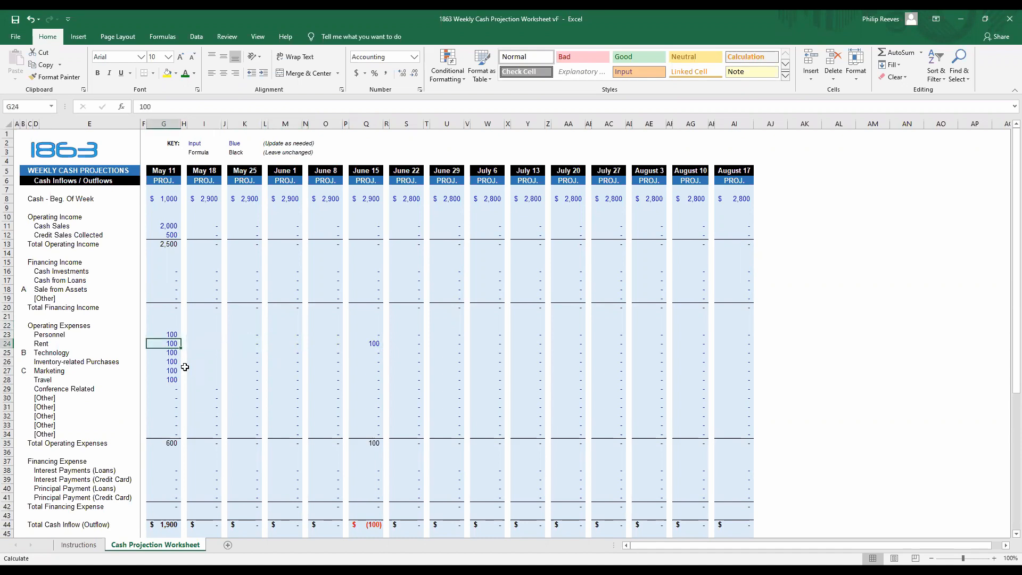
key(Right)
key(Right)
key(Right)
key(Right)
key(Right)
key(Right)
key(Right)
key(Right)
key(Right)
key(Right)
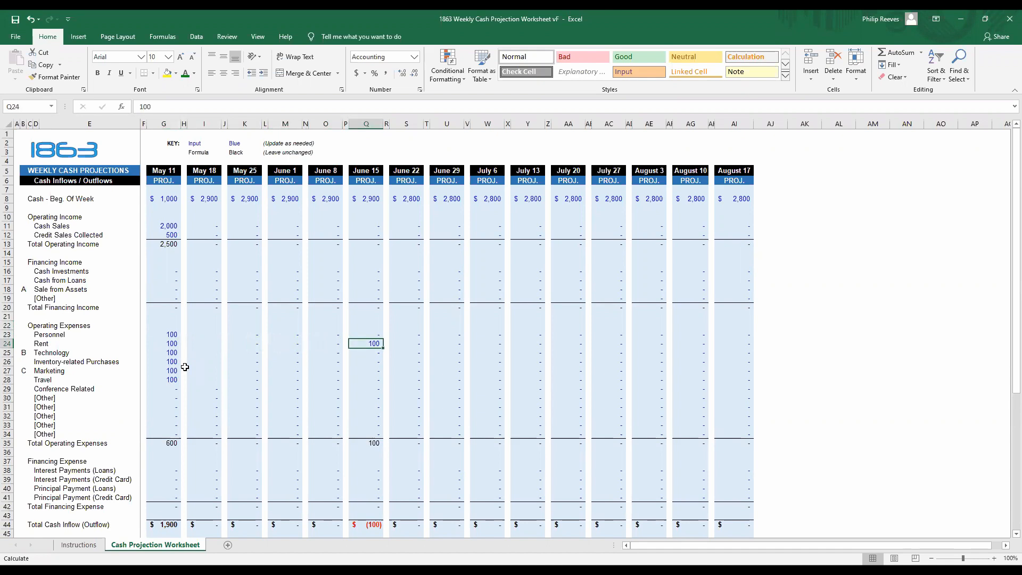
Step: Enter a Personnel expense of 100 for the May 25 week
key(Left)
key(Left)
key(Left)
key(Left)
key(Left)
key(Left)
key(Left)
key(Left)
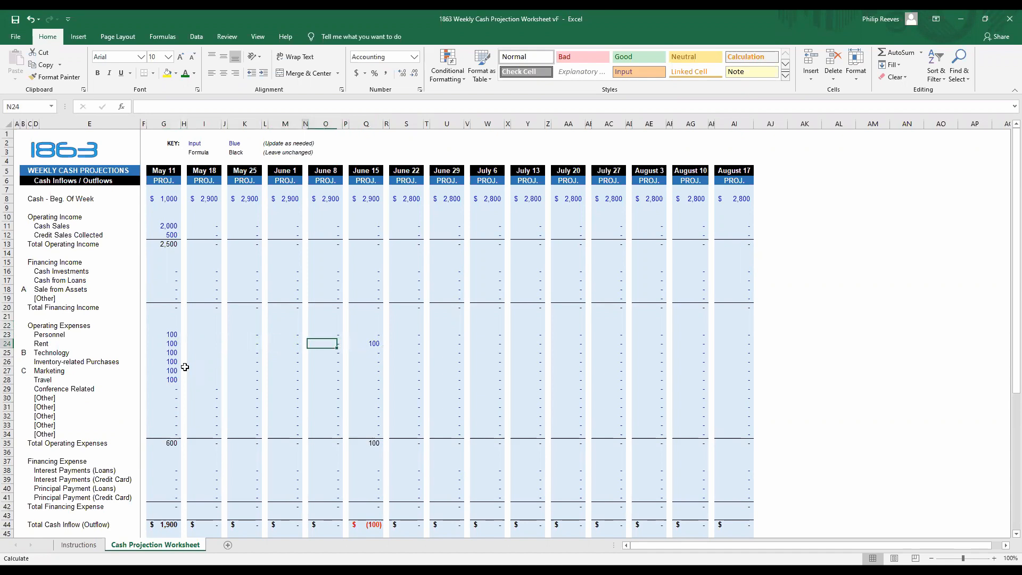
key(Up)
key(Left)
key(Left)
key(Right)
key(Right)
key(Right)
key(Right)
text(100)
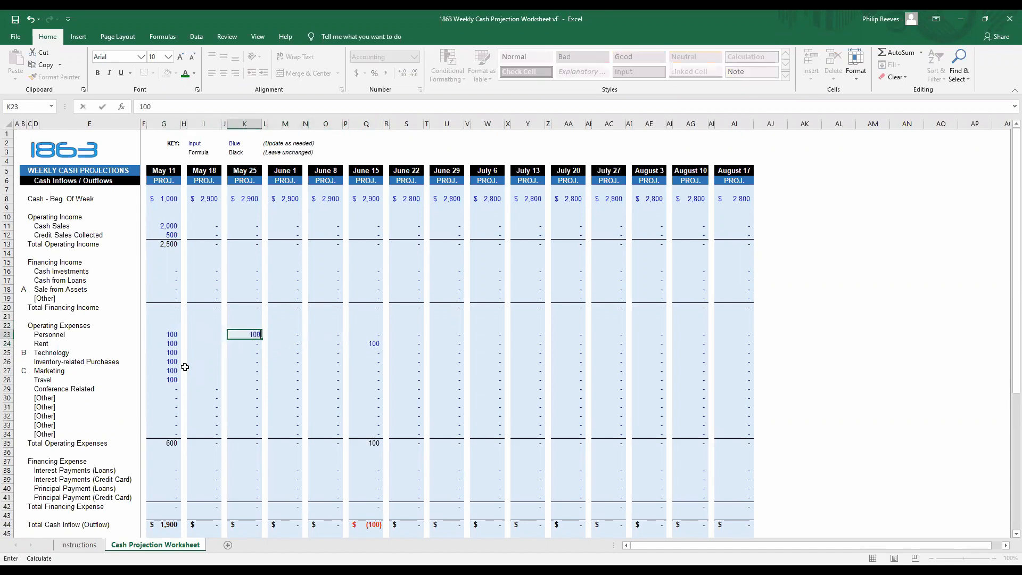
Step: Enter Personnel expenses of 100 for the June 8 and June 22 weeks
key(Right)
key(Right)
key(Right)
key(Right)
text(1)
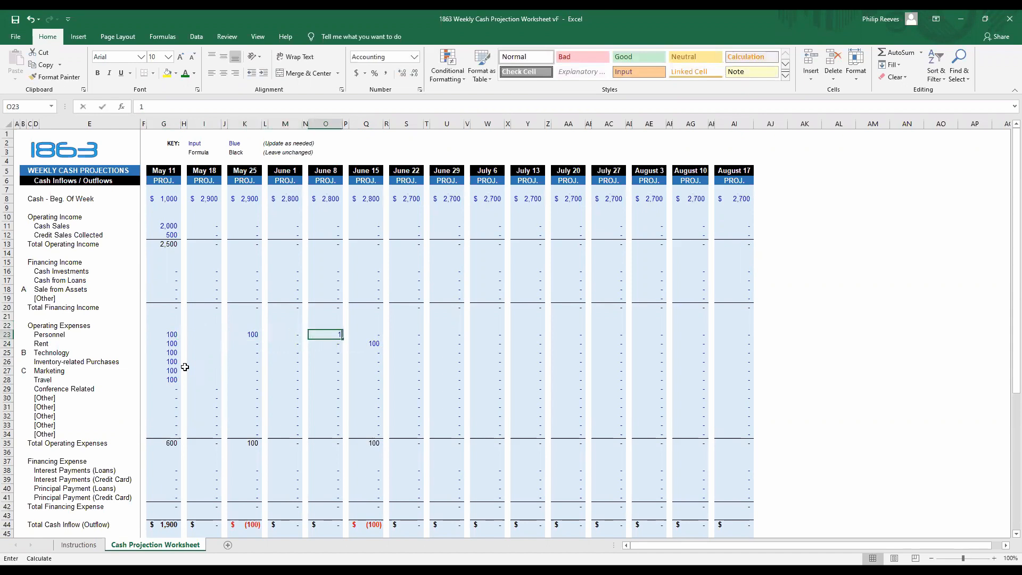
text(00)
key(Right)
key(Right)
key(Right)
key(Right)
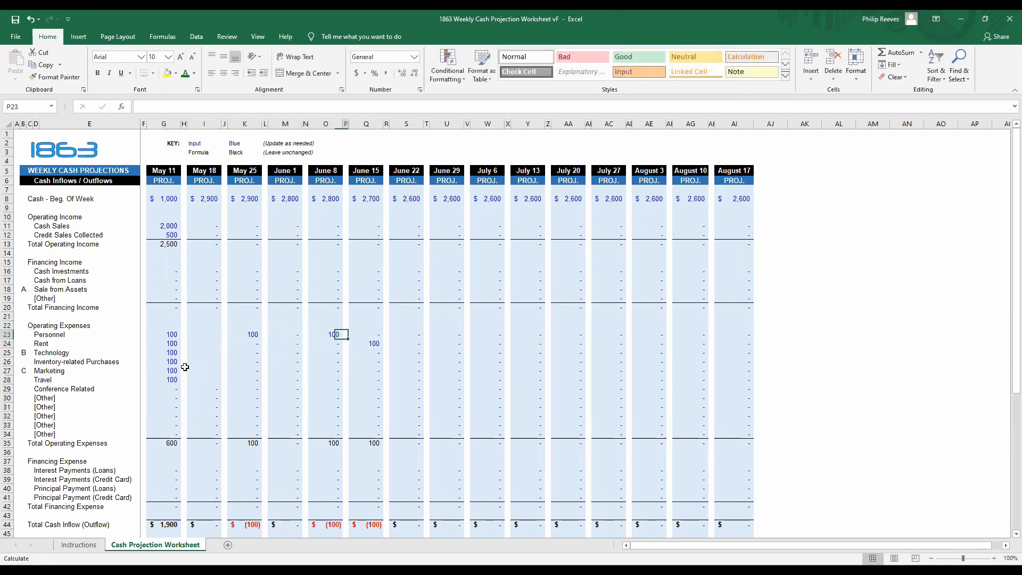
text(100)
key(Return)
Step: Enter a Technology expense of 100 for the June 15 week
key(Up)
key(Right)
key(Down)
key(Left)
key(Left)
key(Left)
key(Left)
key(Left)
key(Left)
key(Left)
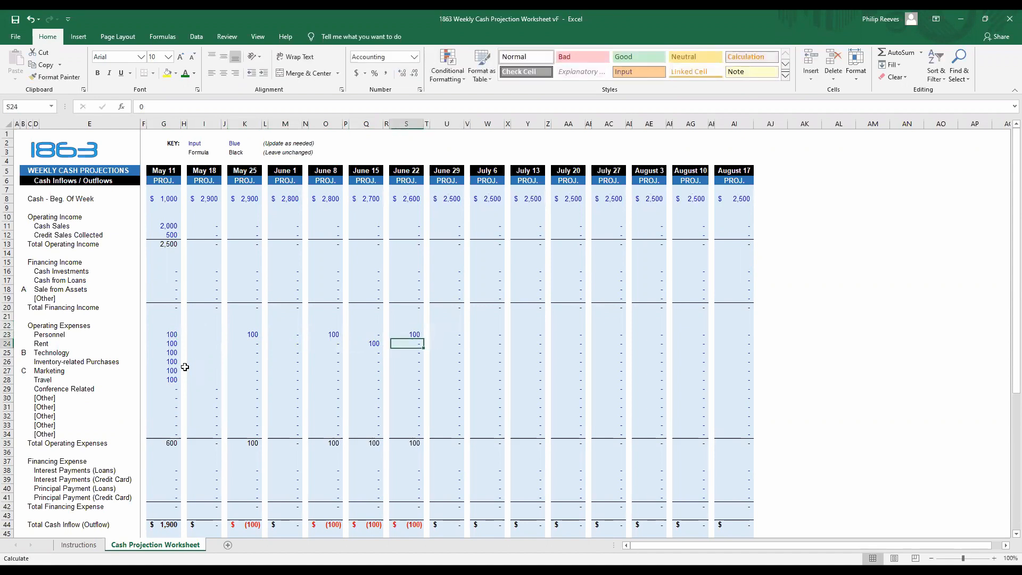
key(Left)
key(Left)
key(Left)
key(Left)
key(Down)
key(Left)
key(Left)
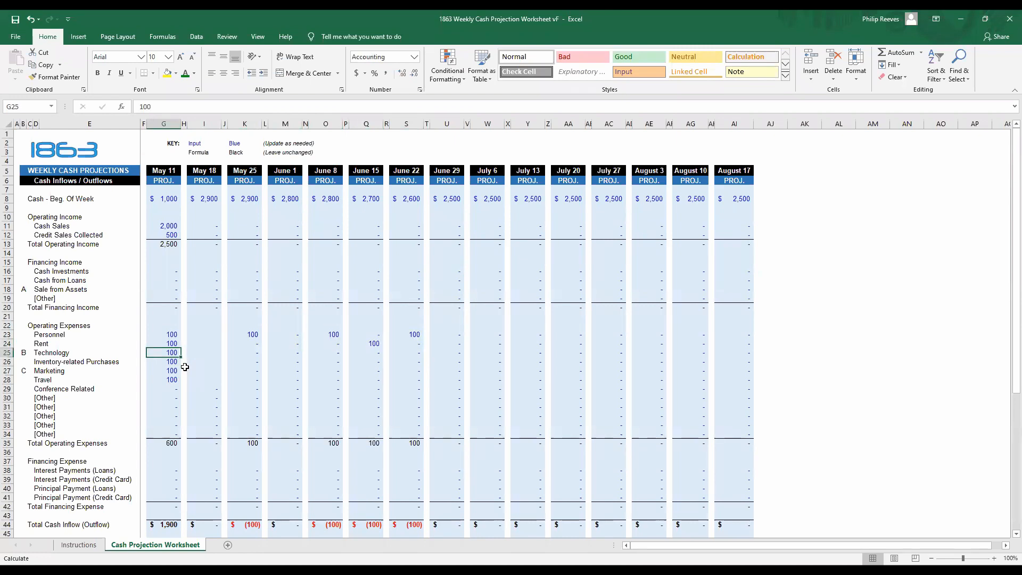
key(Right)
key(Right)
key(Right)
key(Right)
key(Right)
key(Right)
key(Right)
key(Right)
key(Right)
key(Right)
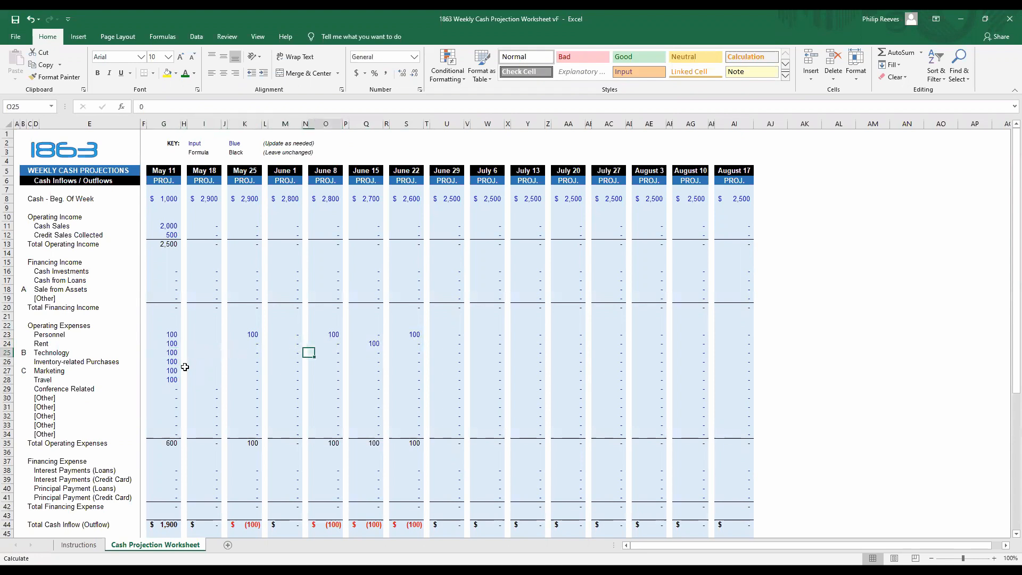
text(100)
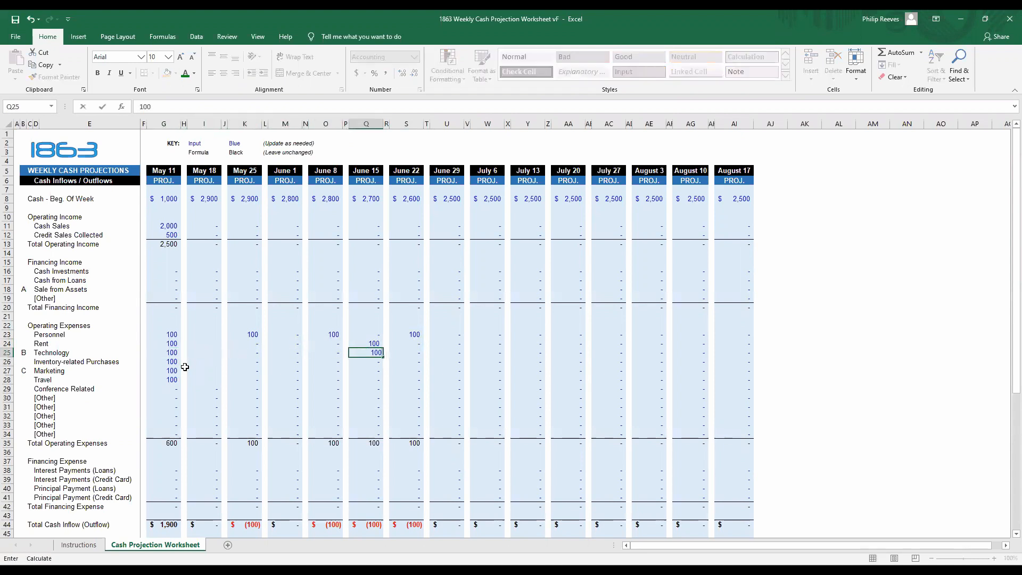
key(Return)
Step: Set the May 11 Travel expense to 0
key(Down)
key(Down)
key(Left)
key(Left)
key(Left)
key(Left)
key(Left)
key(Left)
key(Left)
key(Left)
key(Left)
key(Left)
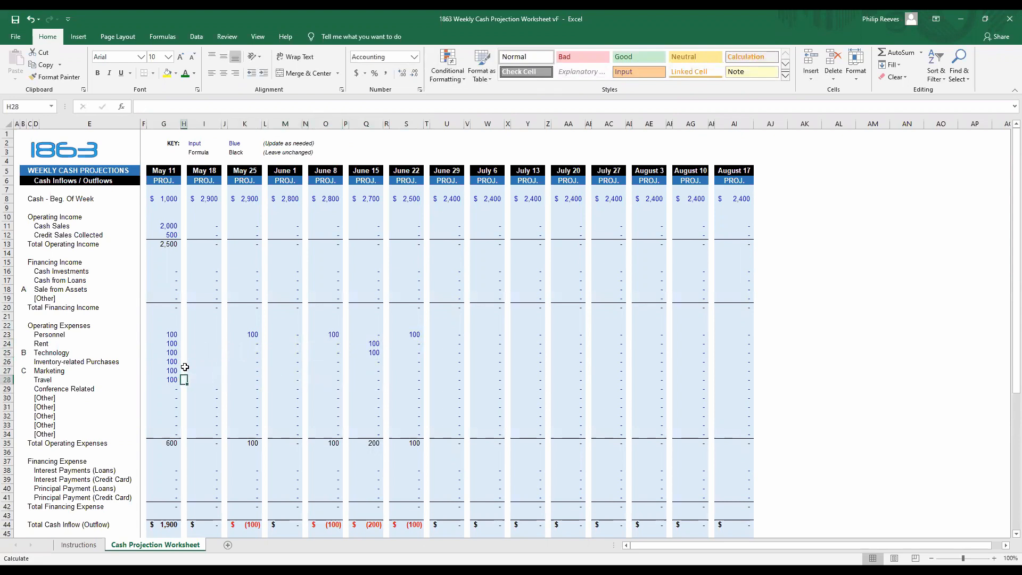
text(0)
key(Return)
Step: Review the Conference Related and [Other] expense rows below Travel for the May 11 and May 18 weeks
key(Down)
key(Down)
key(Down)
key(Down)
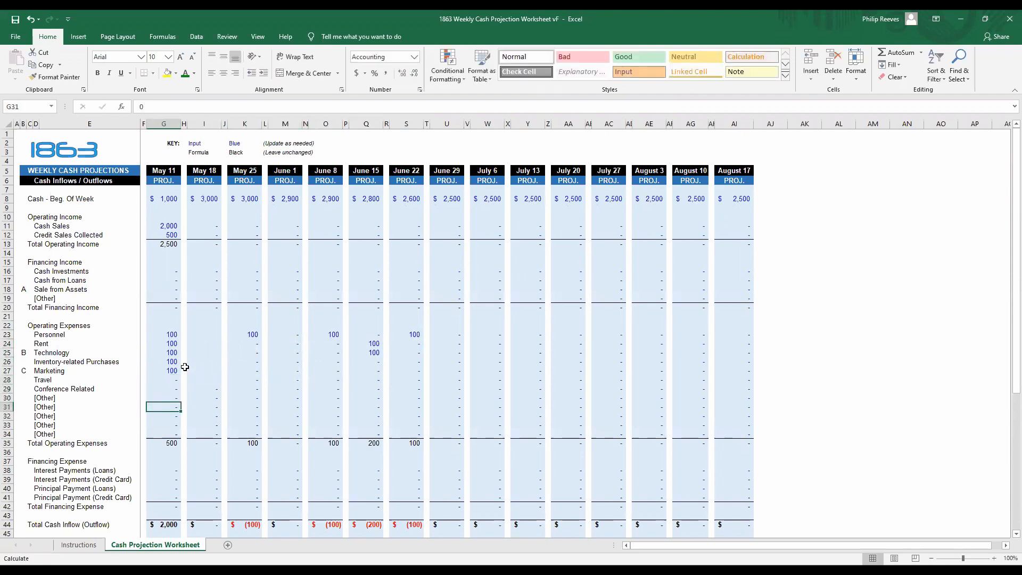
key(Up)
key(Up)
key(Up)
key(Up)
key(Right)
key(Right)
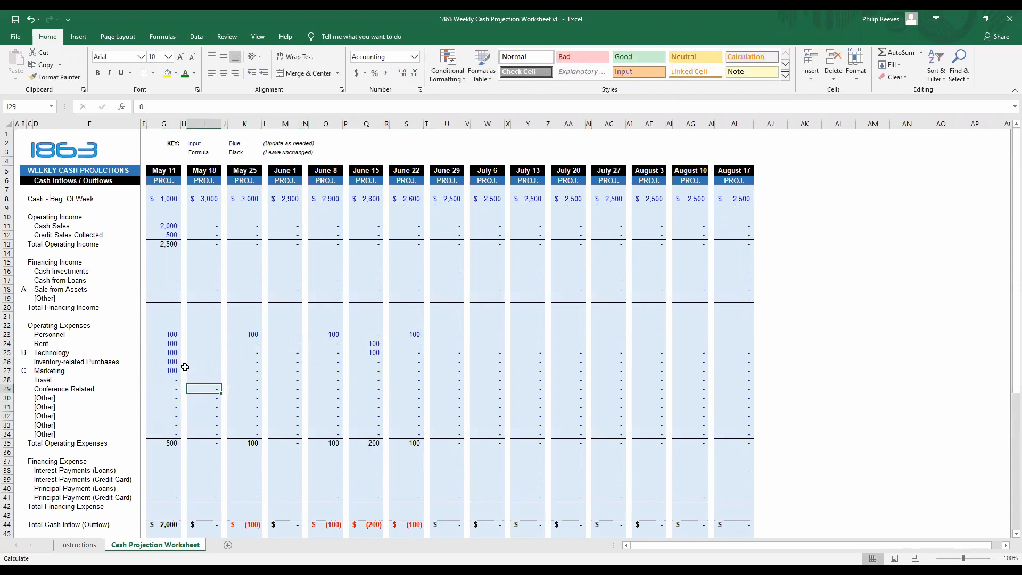
key(Up)
Step: Examine the weekly date headers from May 25 through July 20
click(245, 171)
click(325, 171)
click(406, 171)
click(447, 172)
click(527, 172)
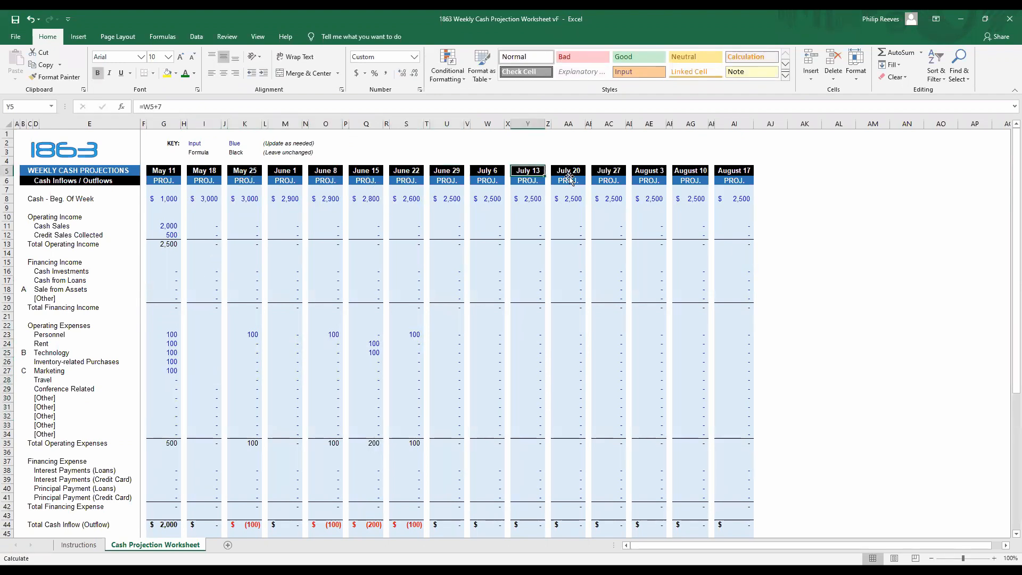
click(569, 175)
click(589, 182)
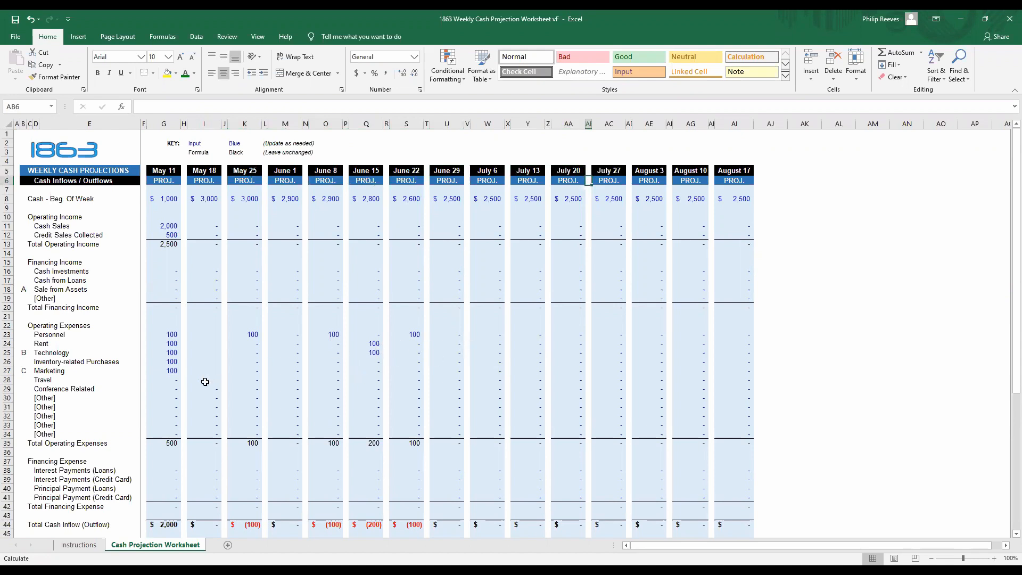
Step: Review the Financing Expense interest payment rows for loans and credit cards in the May 11 and May 18 weeks
scroll(205, 381, down, 3)
click(160, 379)
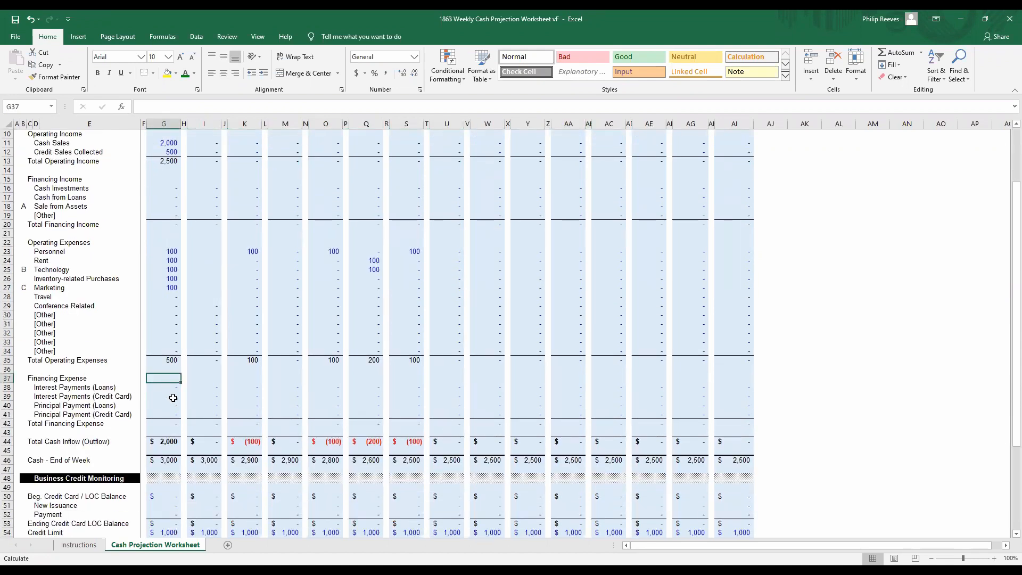
click(166, 389)
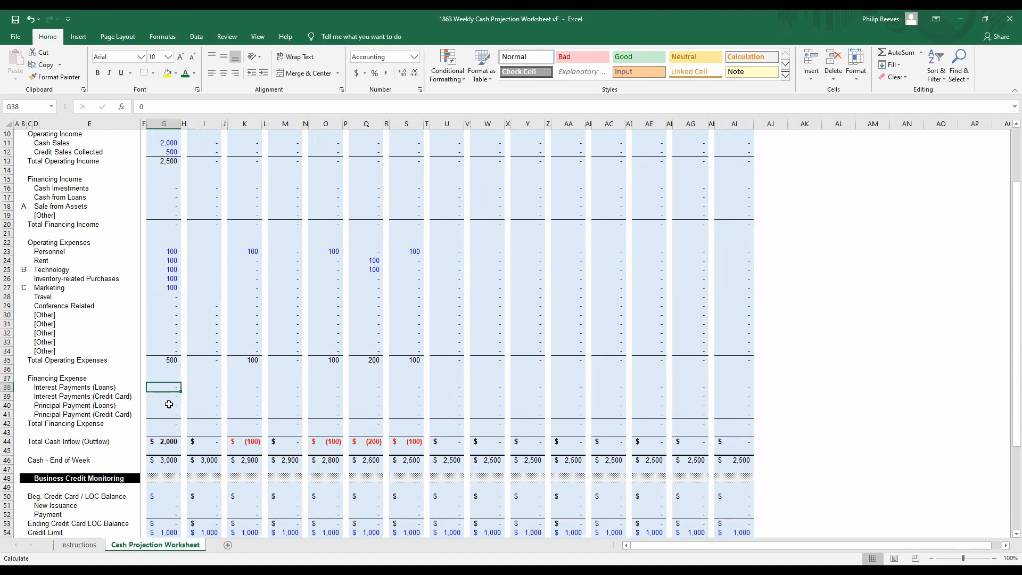
key(Down)
key(Right)
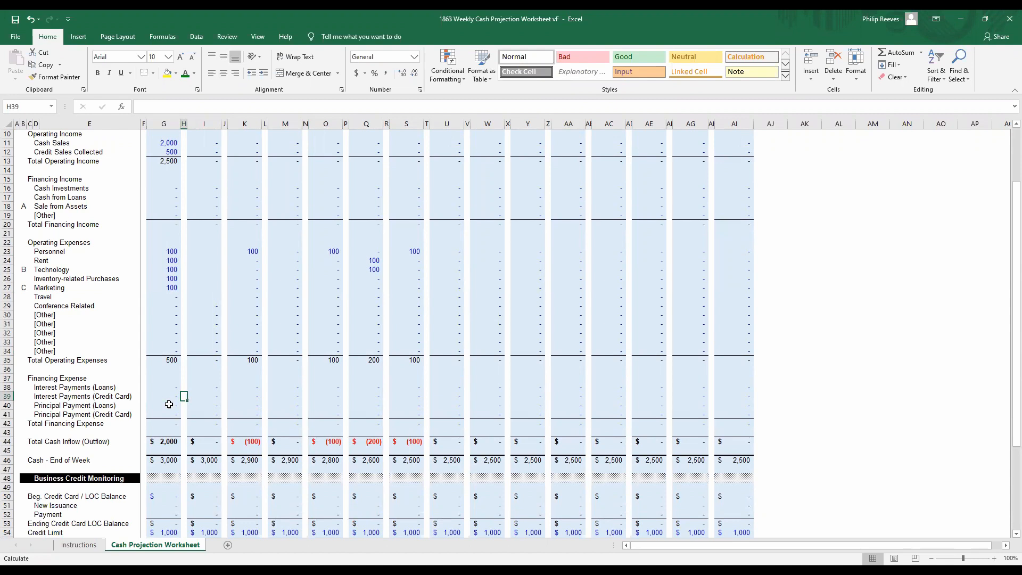
key(Left)
key(Up)
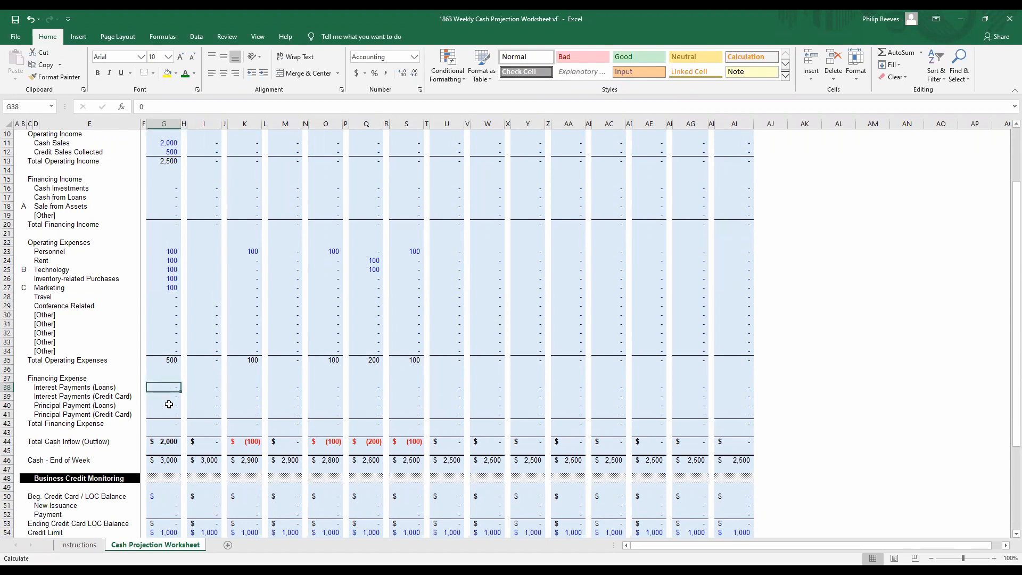
key(Right)
key(Right)
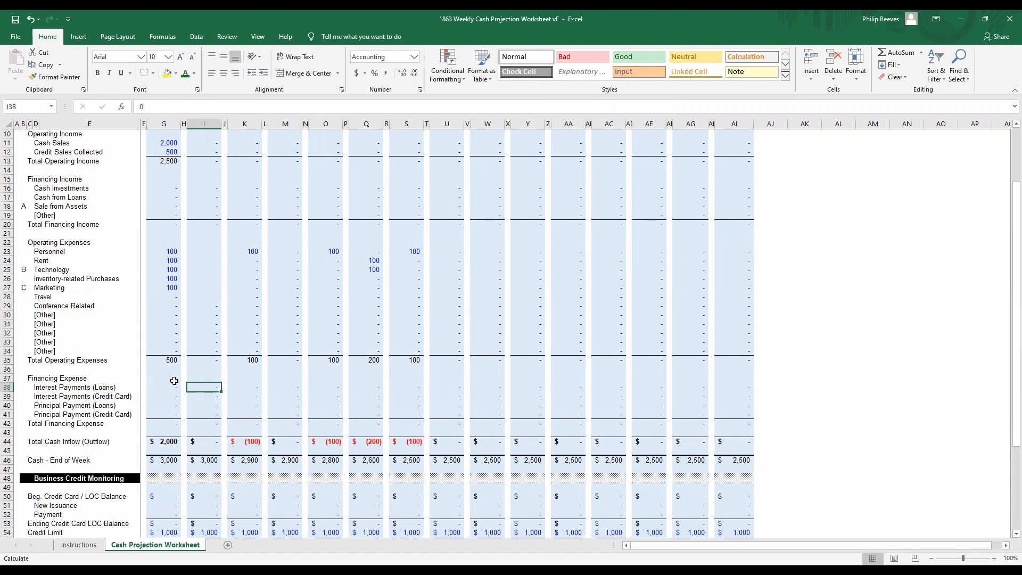
Step: Review the Principal Payment (Loans) row across the first projected weeks
click(173, 405)
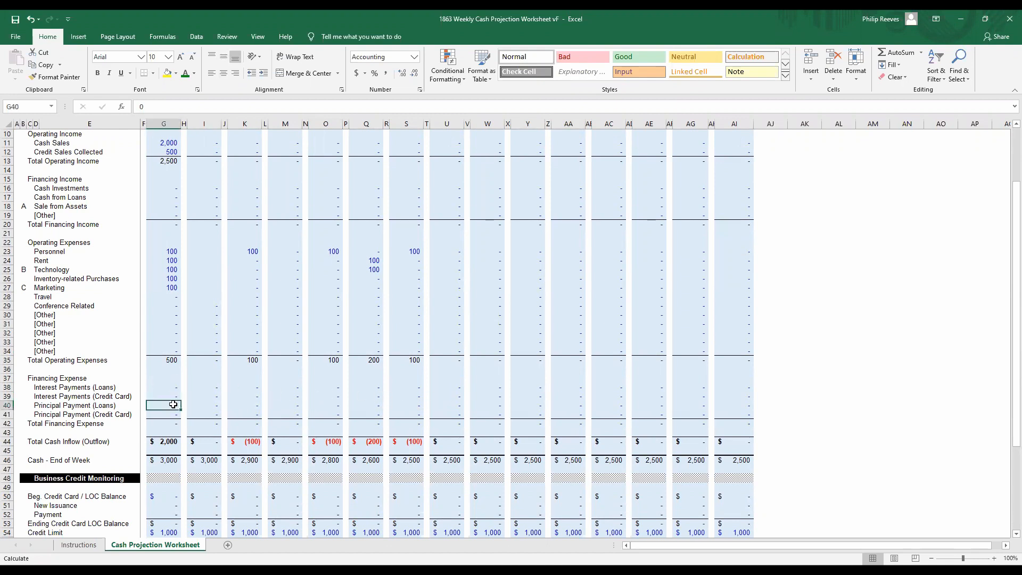
key(Right)
key(Right)
key(Right)
key(Right)
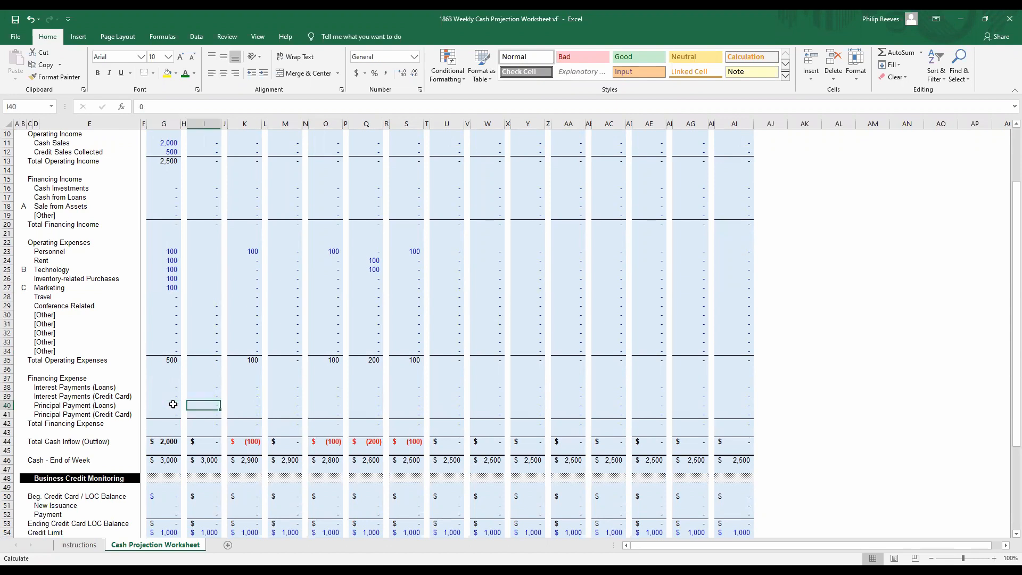
key(Right)
key(Left)
key(Left)
key(Left)
key(Left)
key(Left)
Step: Examine how the May 11 beginning cash and Total Cash Inflow (Outflow) lead to Cash - End of Week
key(Down)
key(Down)
key(Down)
key(Down)
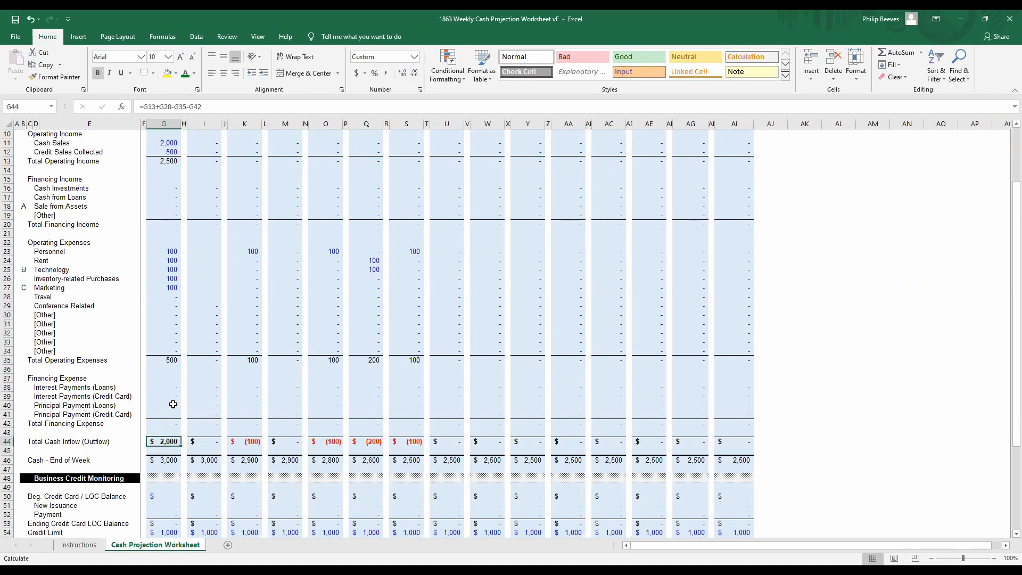
scroll(173, 404, up, 3)
click(164, 199)
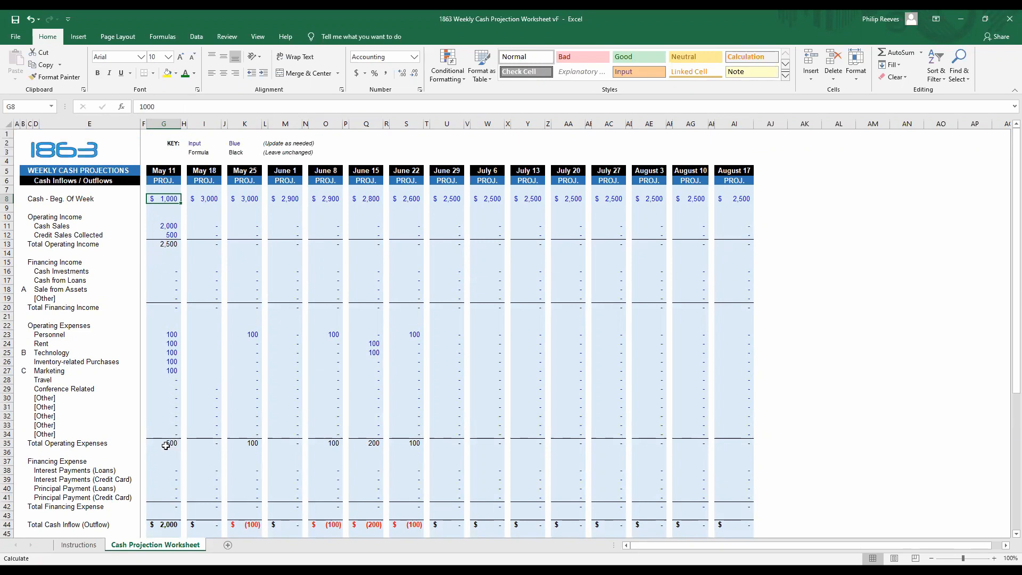
scroll(160, 441, down, 1)
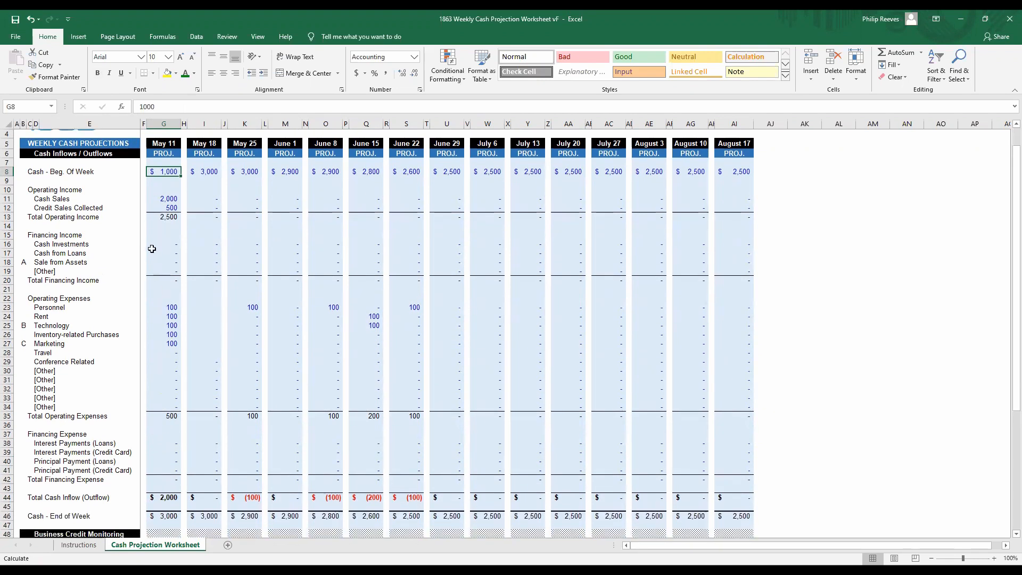
click(168, 498)
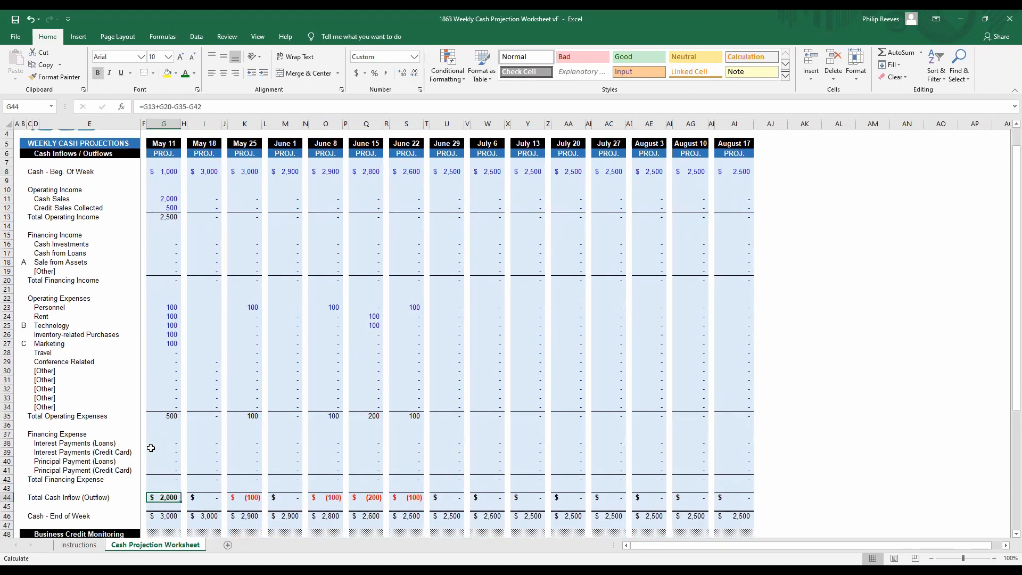
click(165, 515)
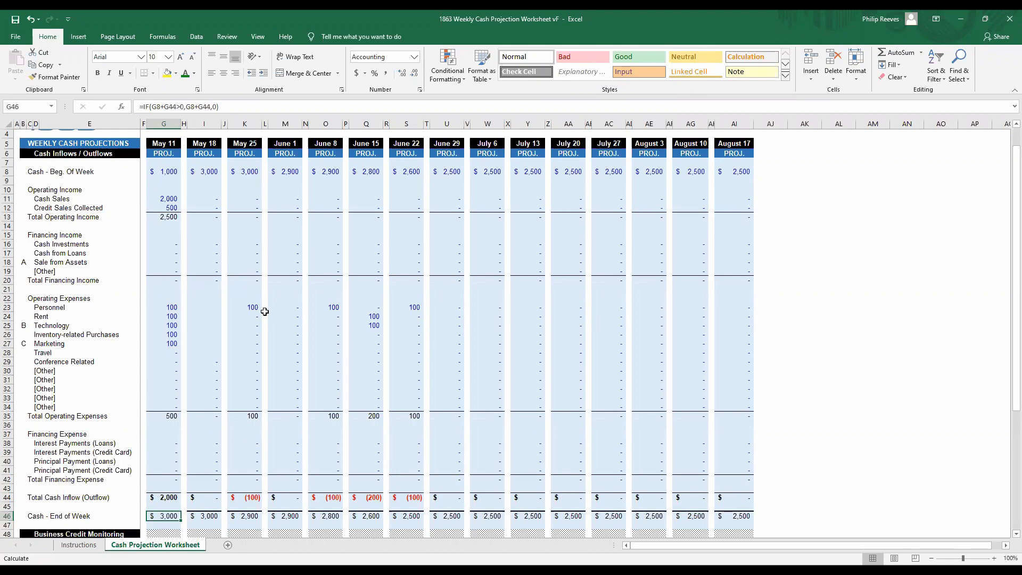
Step: Examine the May 11 Credit Sales Tracking section: Credit Sales Balance, New Credit Sales and Amount Collected
scroll(231, 379, down, 4)
scroll(209, 406, down, 2)
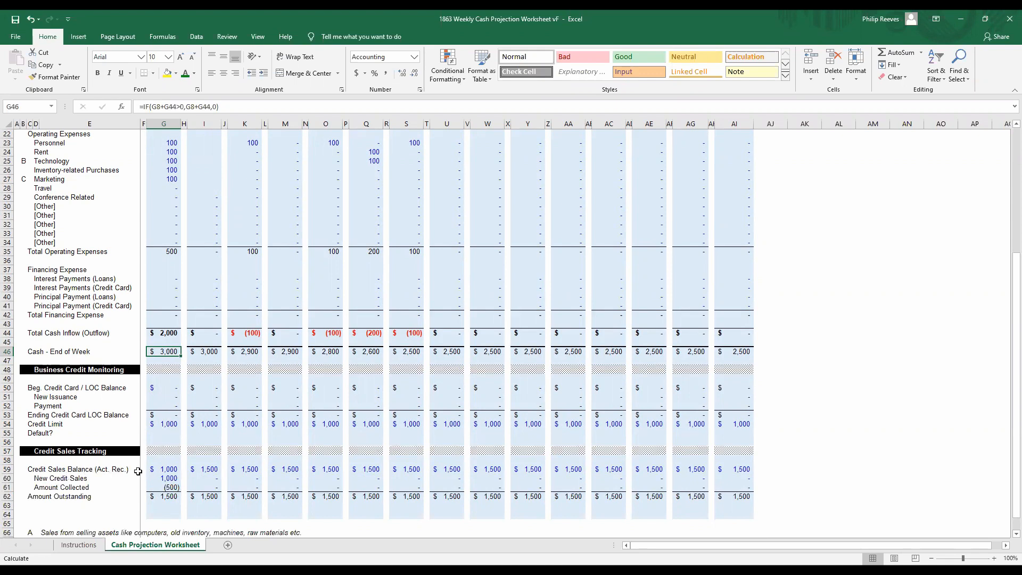
scroll(140, 474, down, 1)
scroll(140, 473, down, 1)
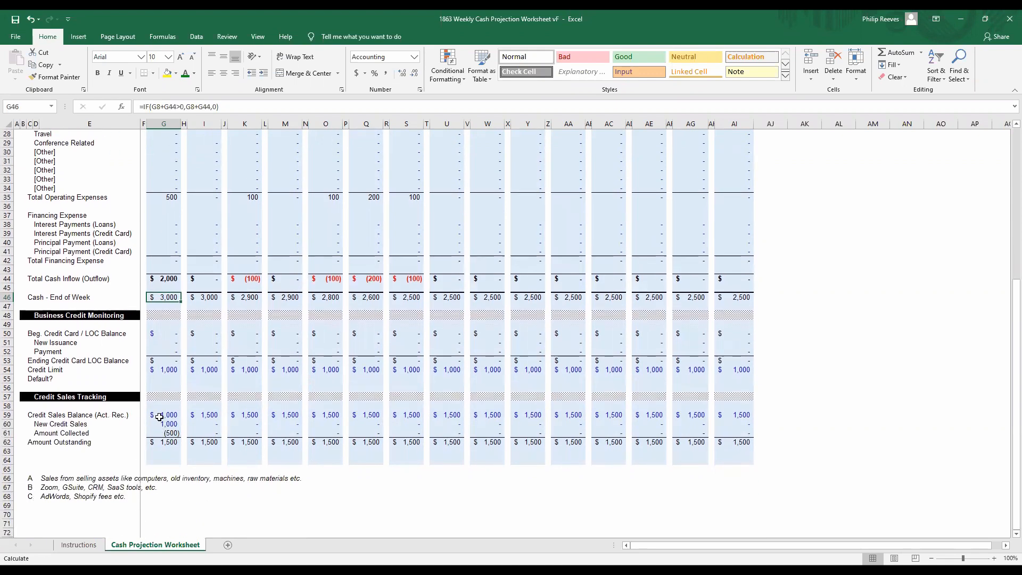
drag(158, 415, 158, 432)
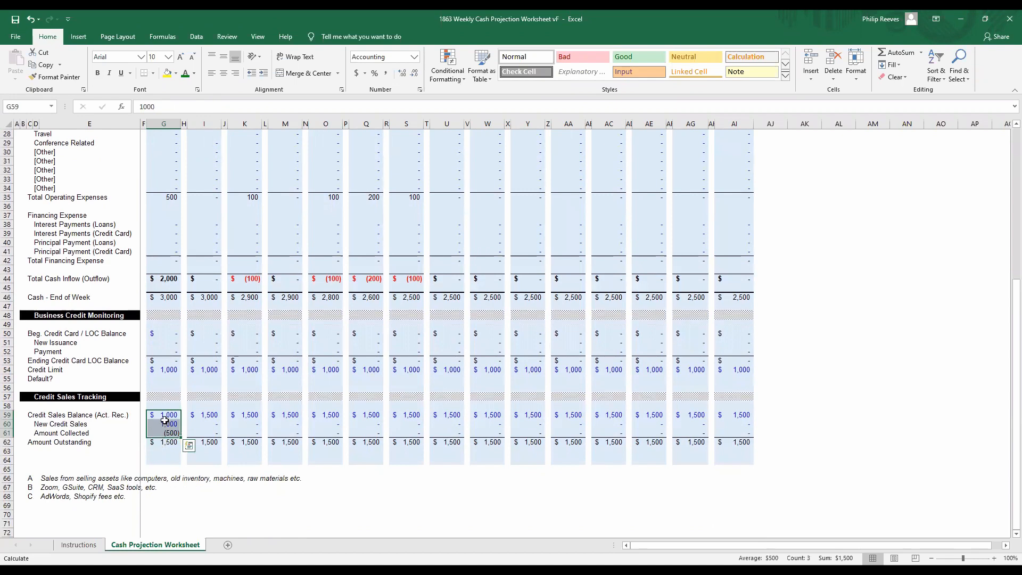
click(165, 415)
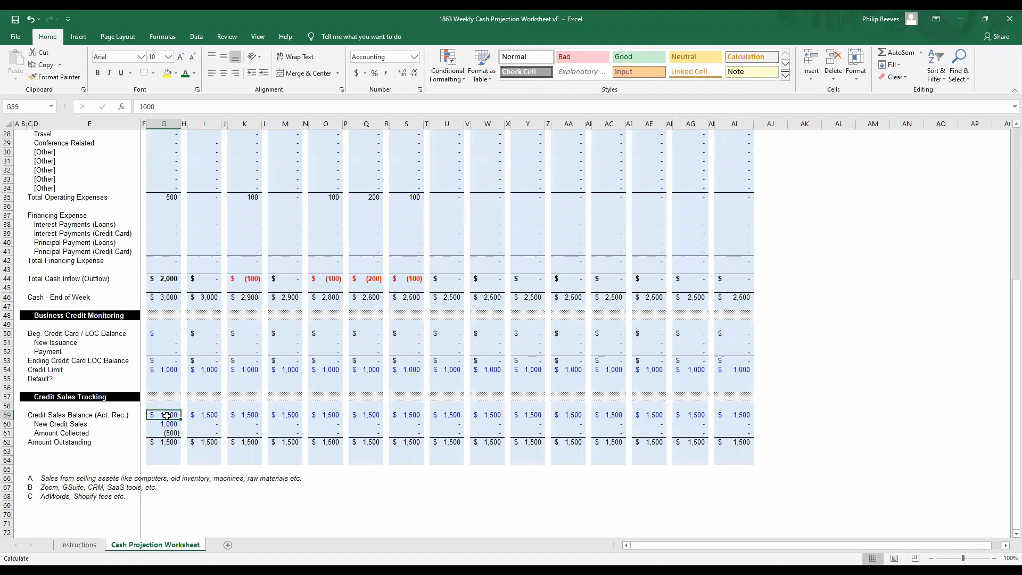
key(Down)
click(162, 432)
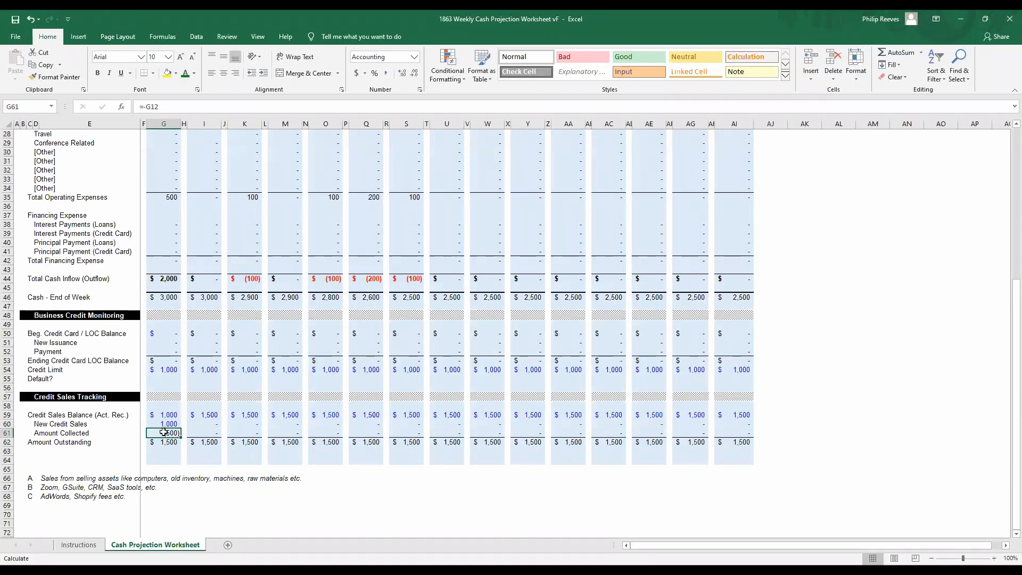
click(165, 414)
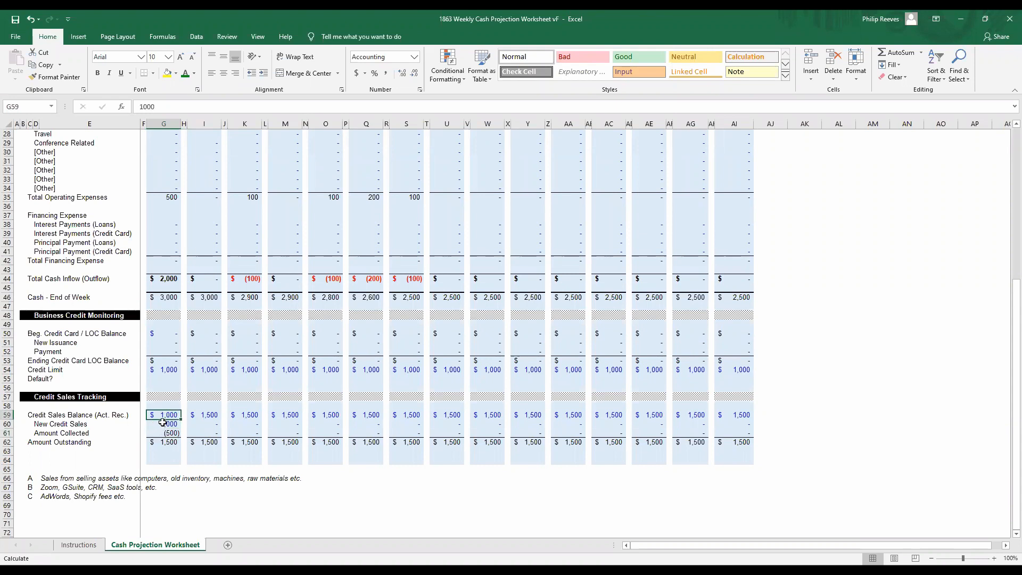
click(166, 433)
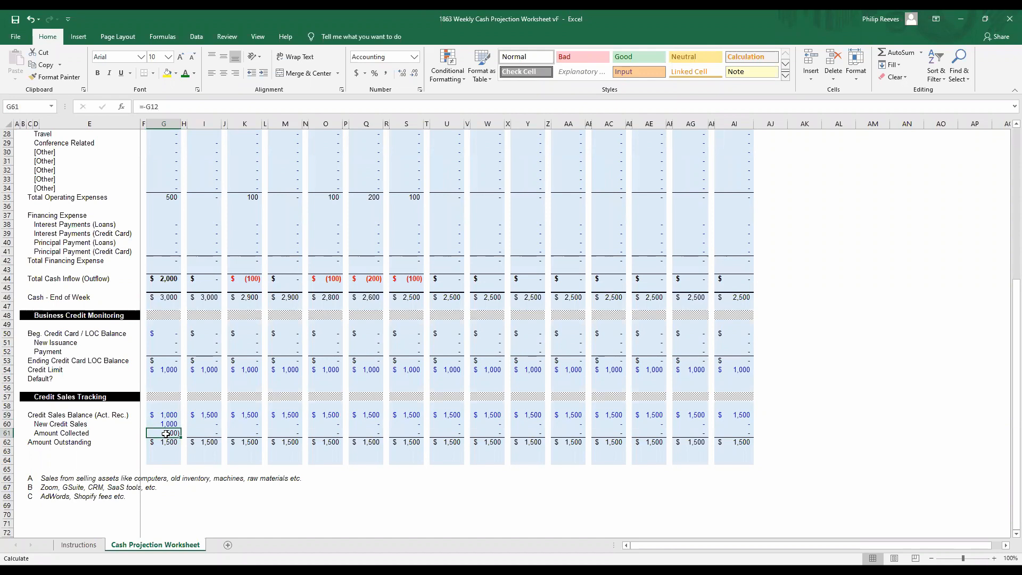
Step: Examine the Credit Sales Tracking section, from the May 11 balance and Amount Outstanding across all projected weeks
click(166, 442)
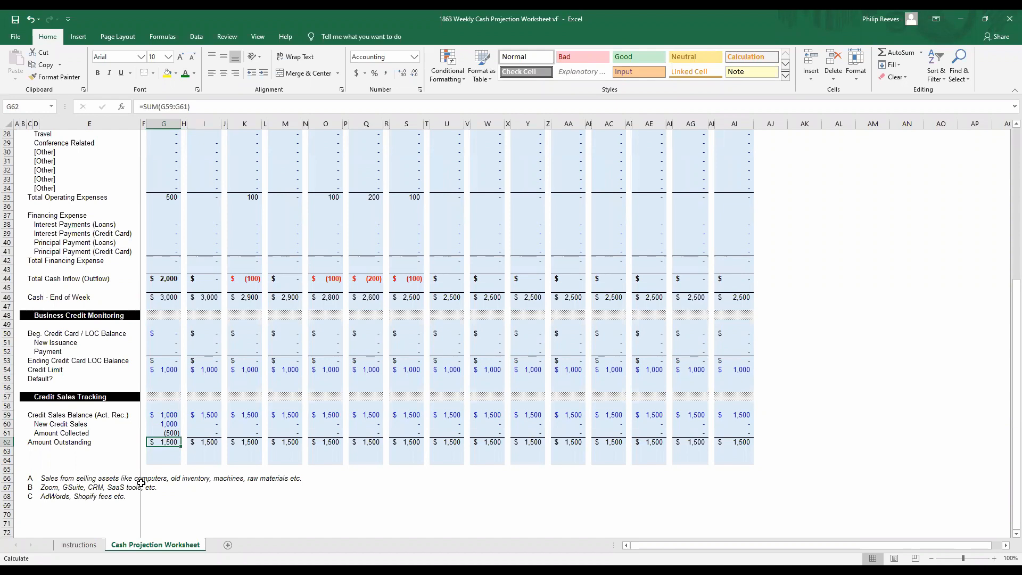
click(165, 415)
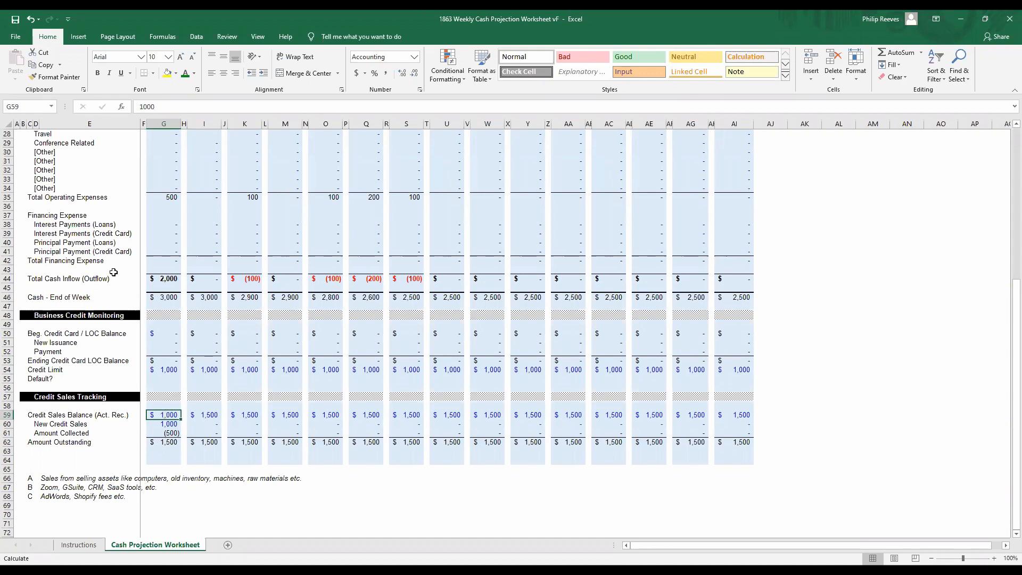
scroll(123, 222, up, 9)
scroll(97, 229, down, 2)
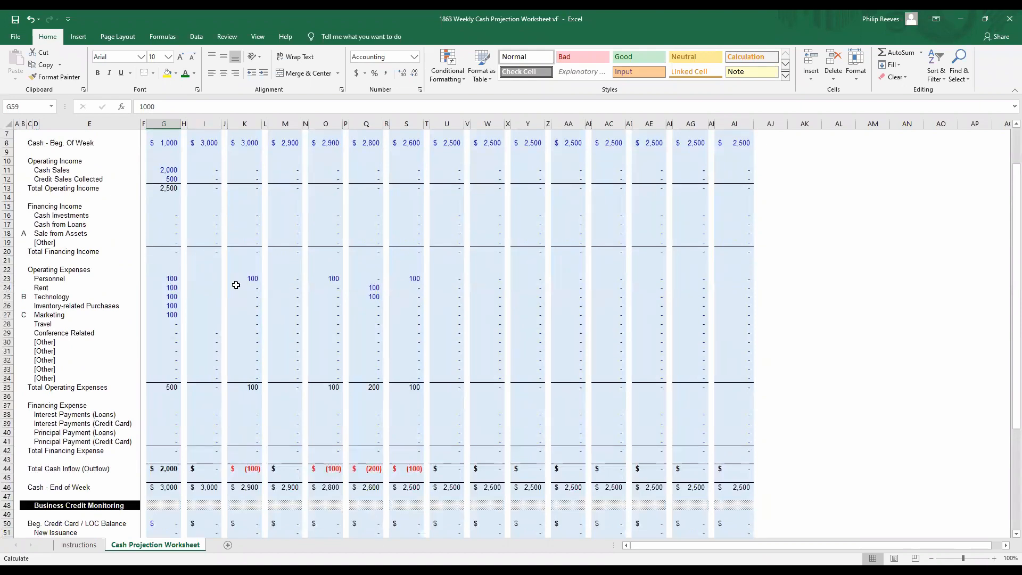
scroll(235, 287, down, 8)
drag(61, 371, 746, 440)
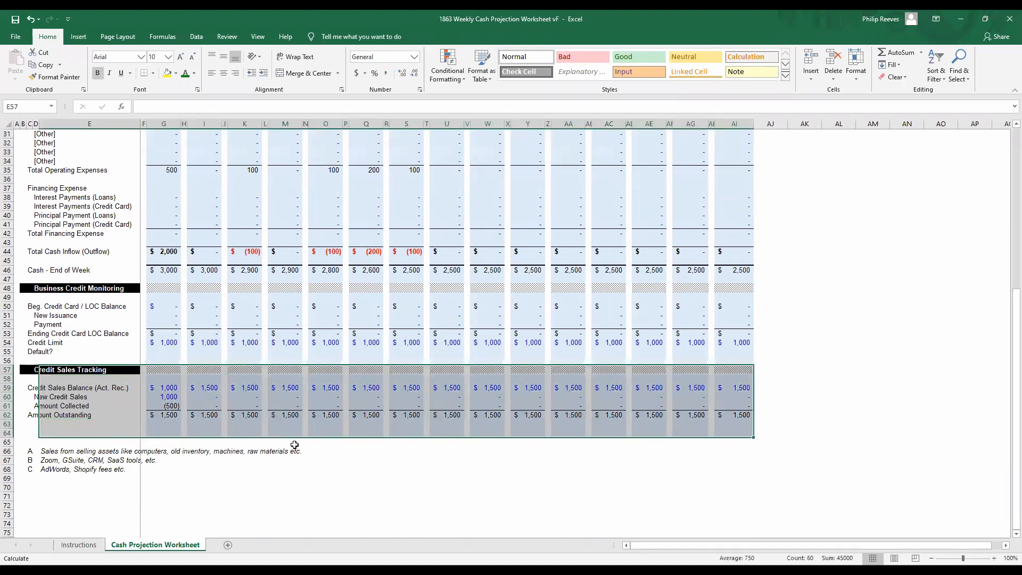
click(189, 408)
scroll(192, 376, up, 7)
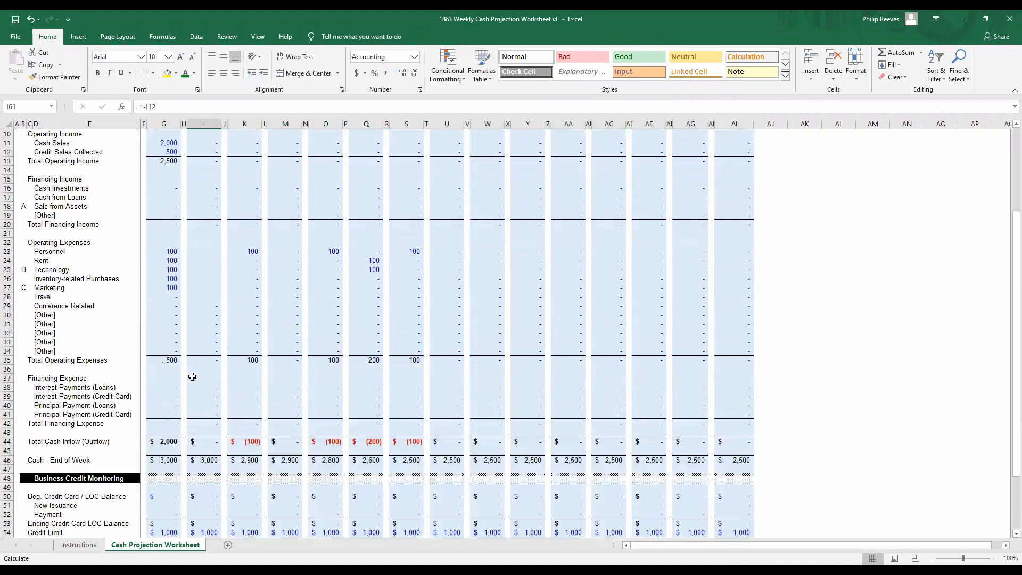
Step: Set New Credit Sales for the May 18 week to 2,000 in the Credit Sales Tracking section
scroll(189, 421, down, 4)
click(166, 487)
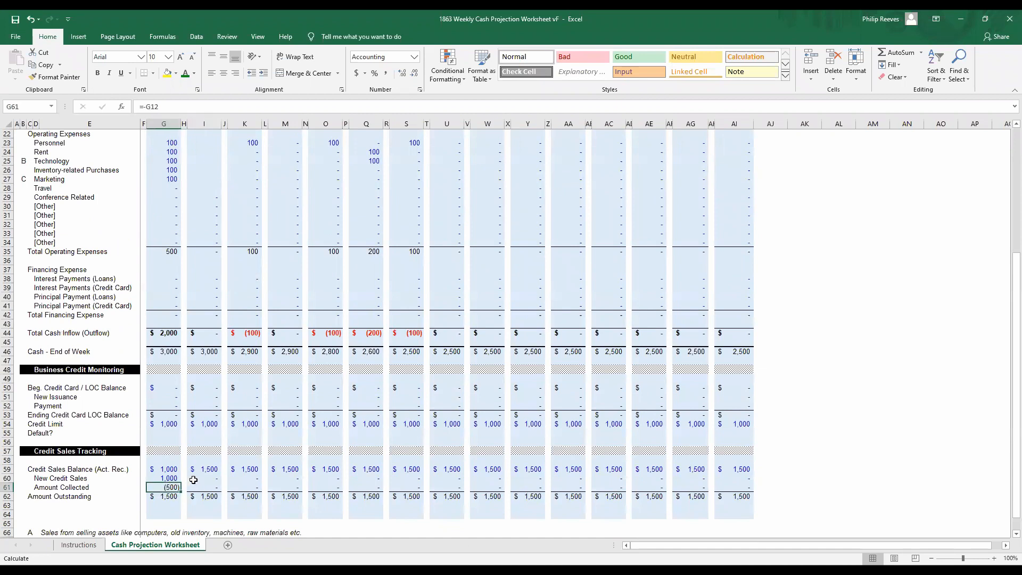
click(199, 479)
click(168, 479)
click(201, 478)
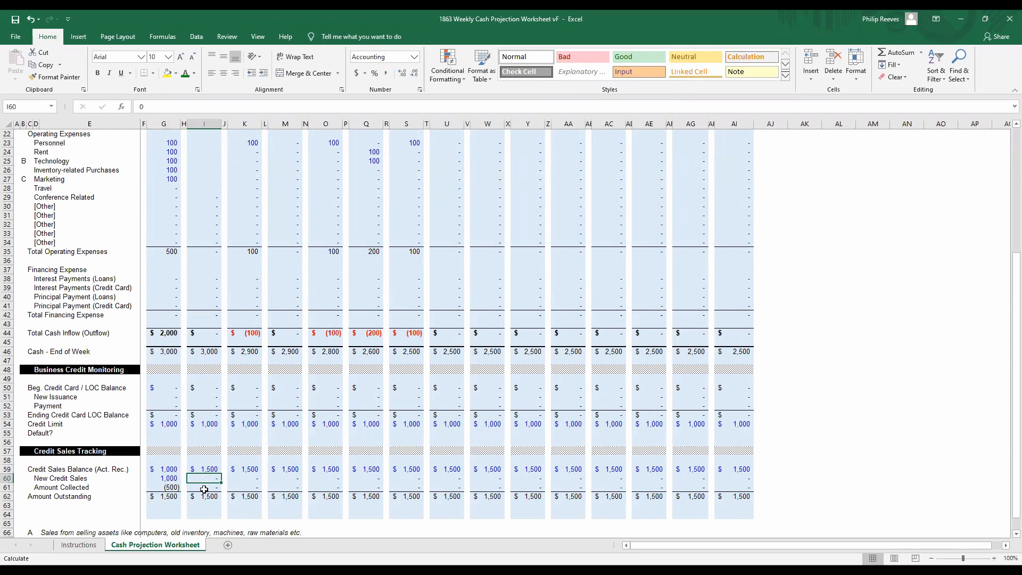
text(2,000)
key(Return)
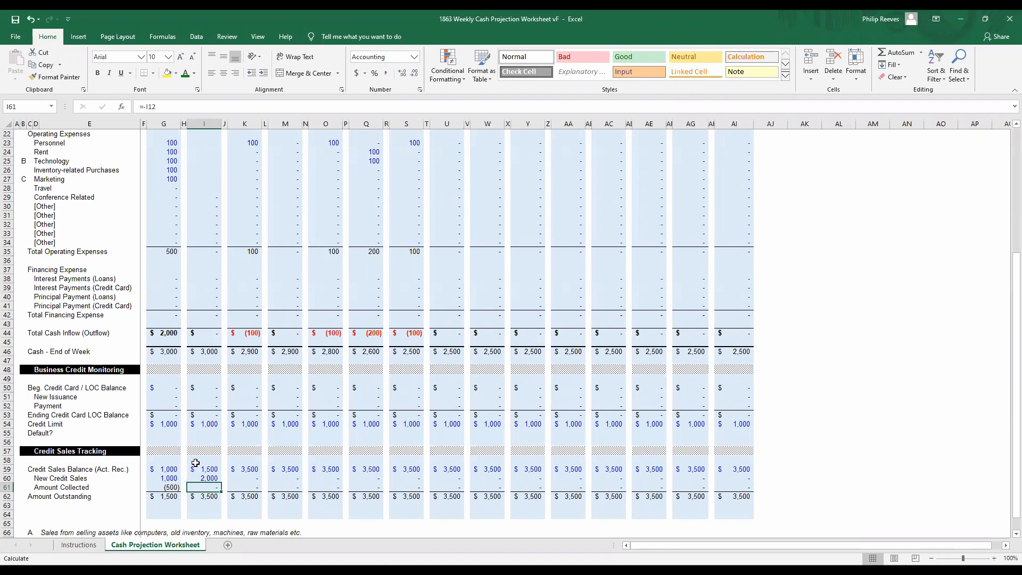
Step: Compare the May 11 Credit Sales Collected entry under Operating Income with the May 18 New Credit Sales entry
scroll(193, 459, up, 5)
scroll(193, 459, up, 2)
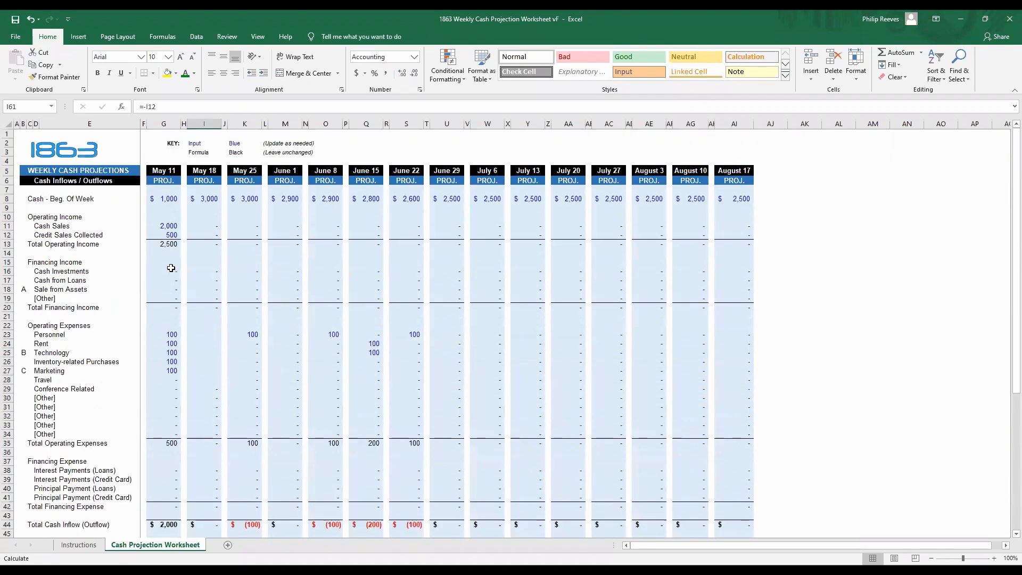
click(59, 237)
mouse_move(118, 231)
mouse_down()
mouse_move(191, 235)
mouse_move(177, 236)
mouse_up()
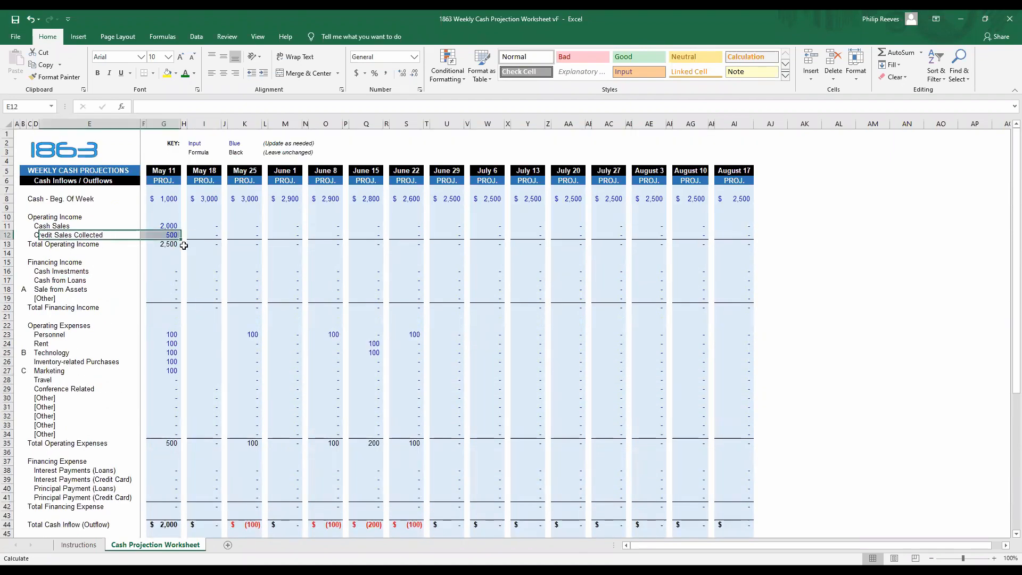
scroll(185, 265, down, 4)
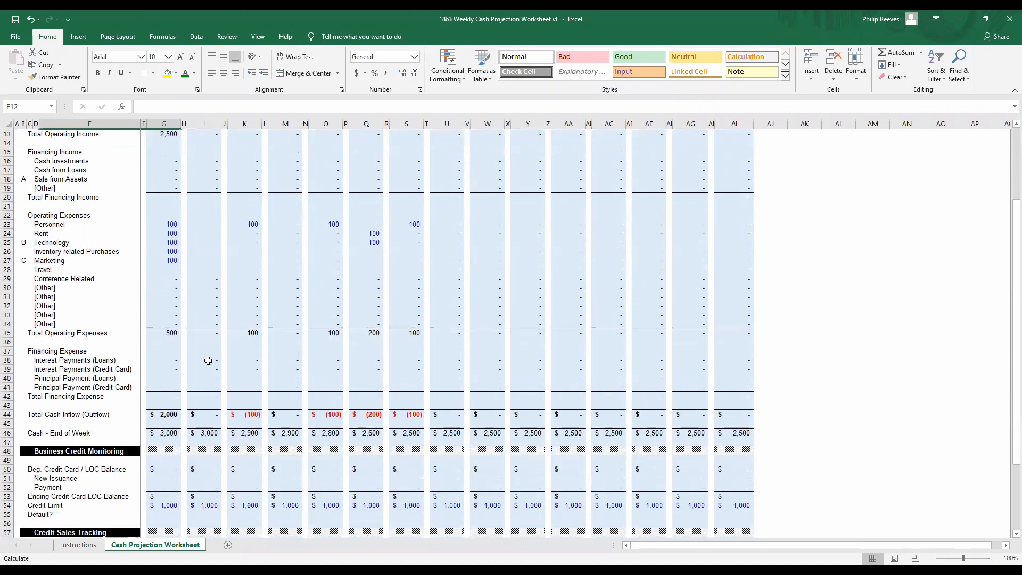
scroll(172, 502, down, 3)
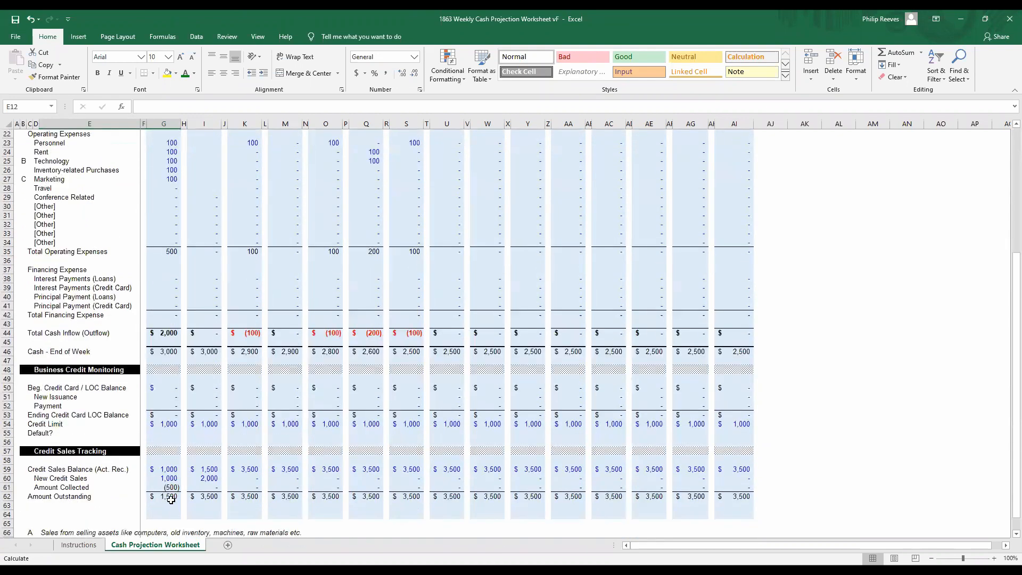
click(197, 478)
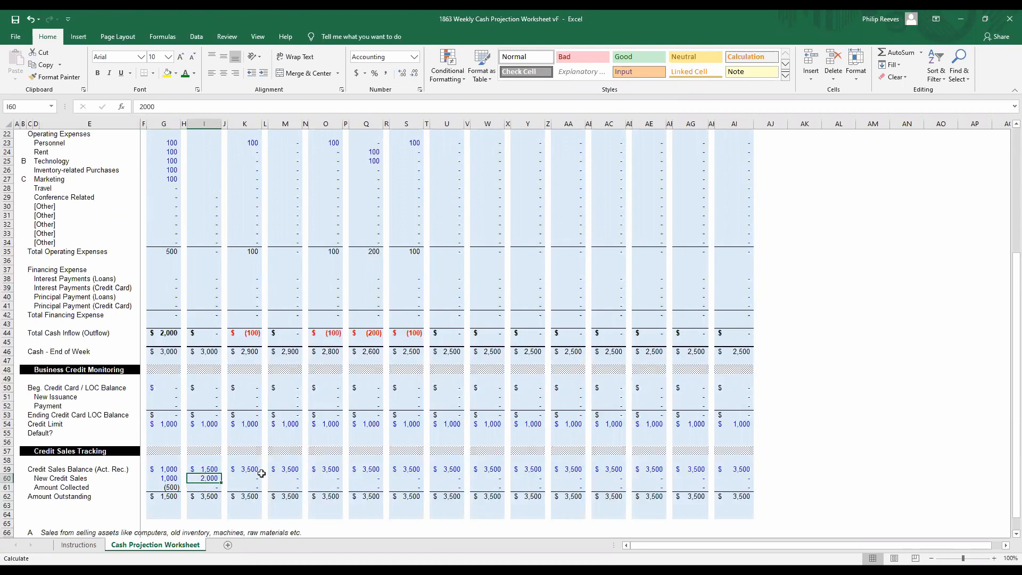
Step: Set Credit Sales Collected for the June 15 week to 2,000 under Operating Income
scroll(364, 474, up, 7)
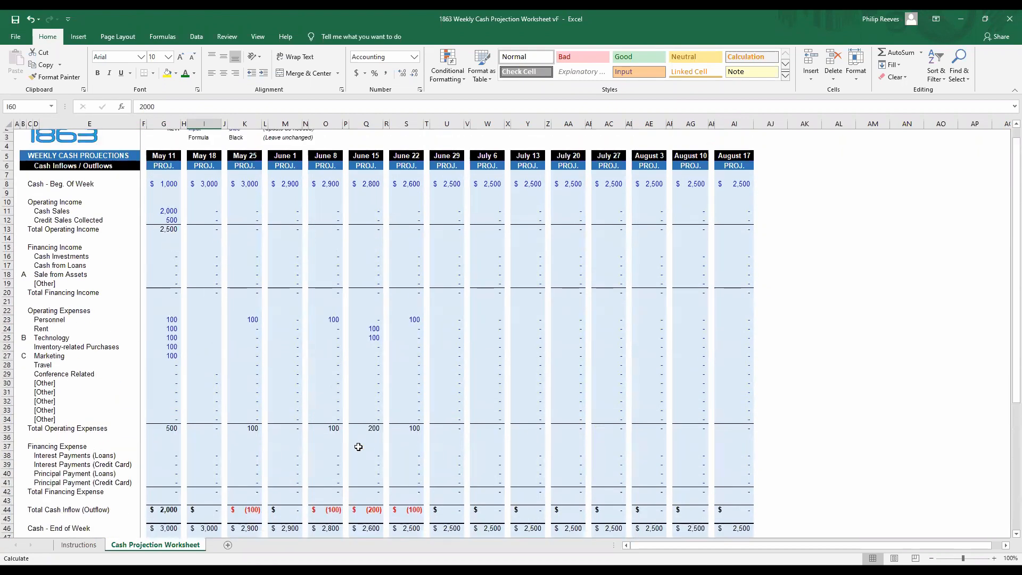
click(370, 228)
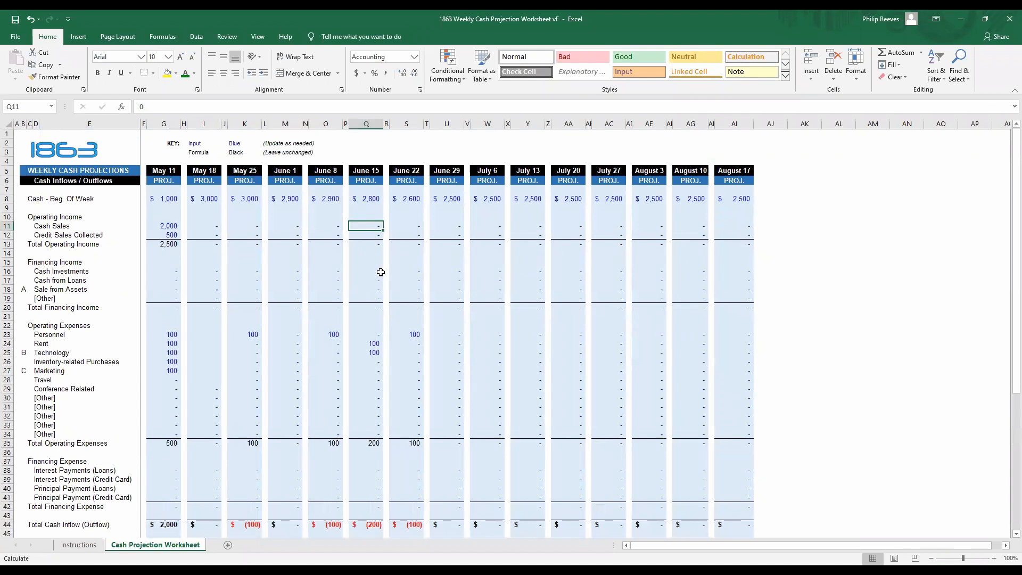
key(Down)
text(2000)
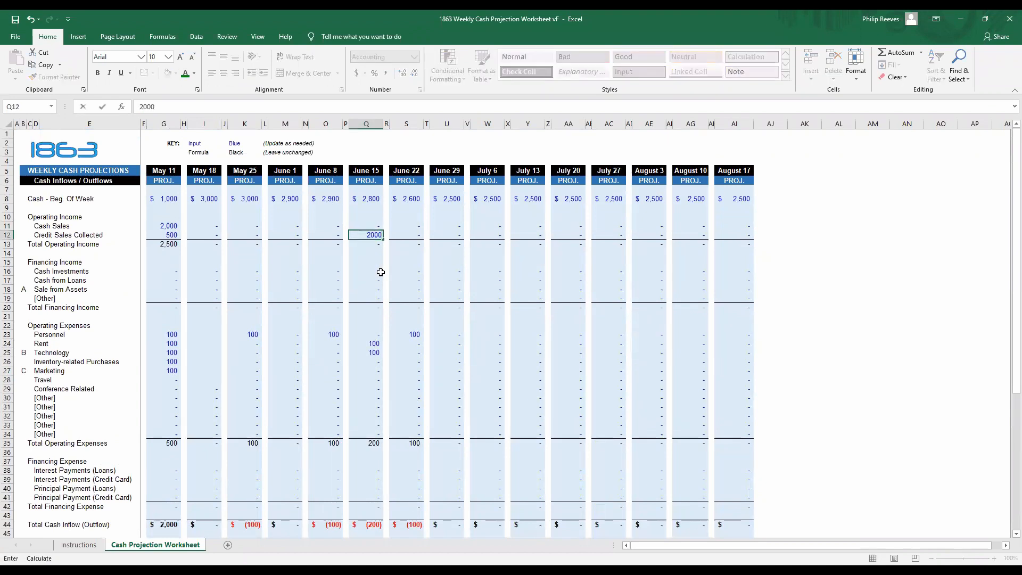
key(Return)
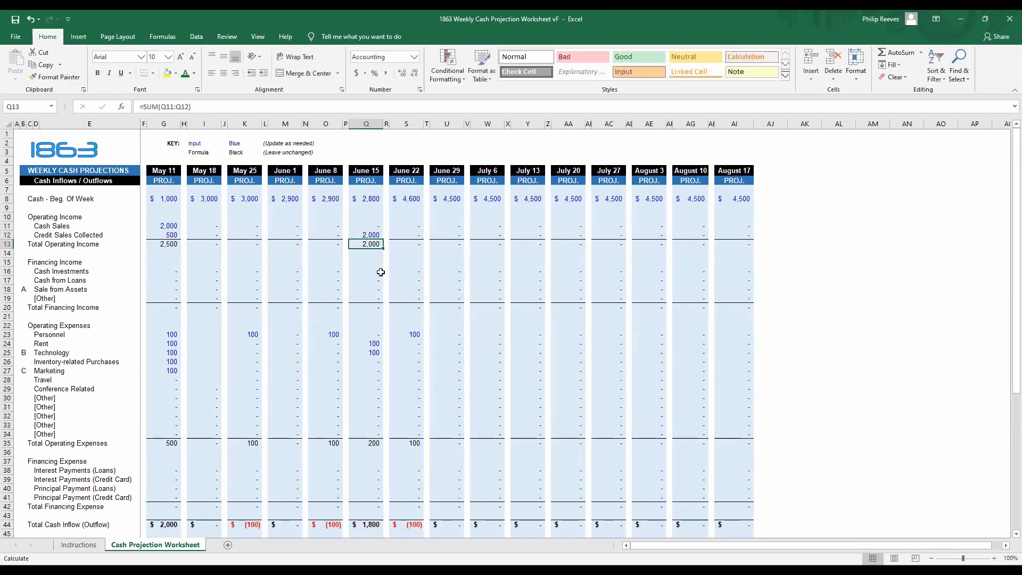
Step: Examine the June 15 and May 11 Amount Outstanding and how the collected credit sales feed the cash totals
scroll(373, 271, down, 8)
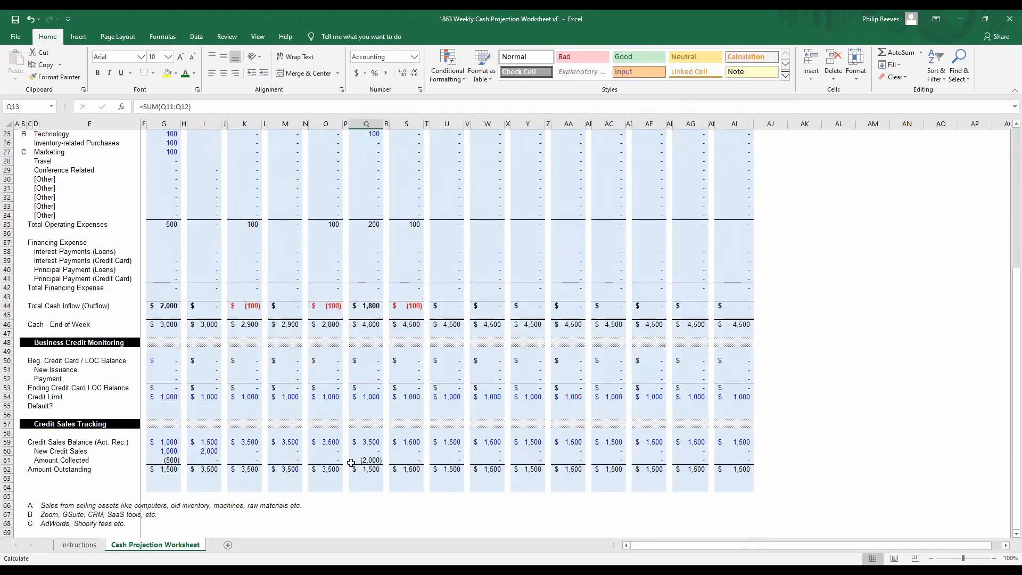
click(370, 471)
click(168, 472)
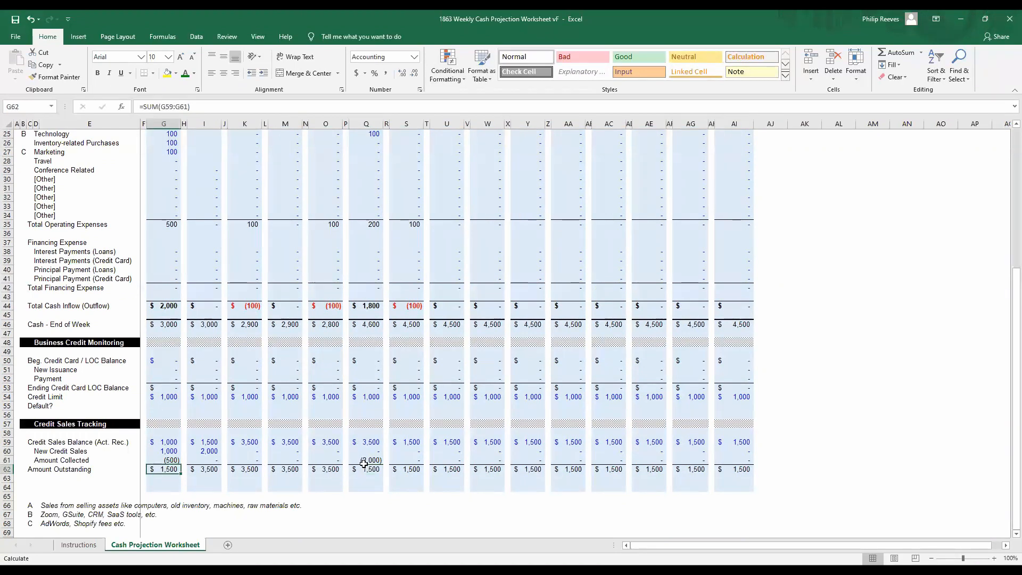
scroll(338, 375, up, 8)
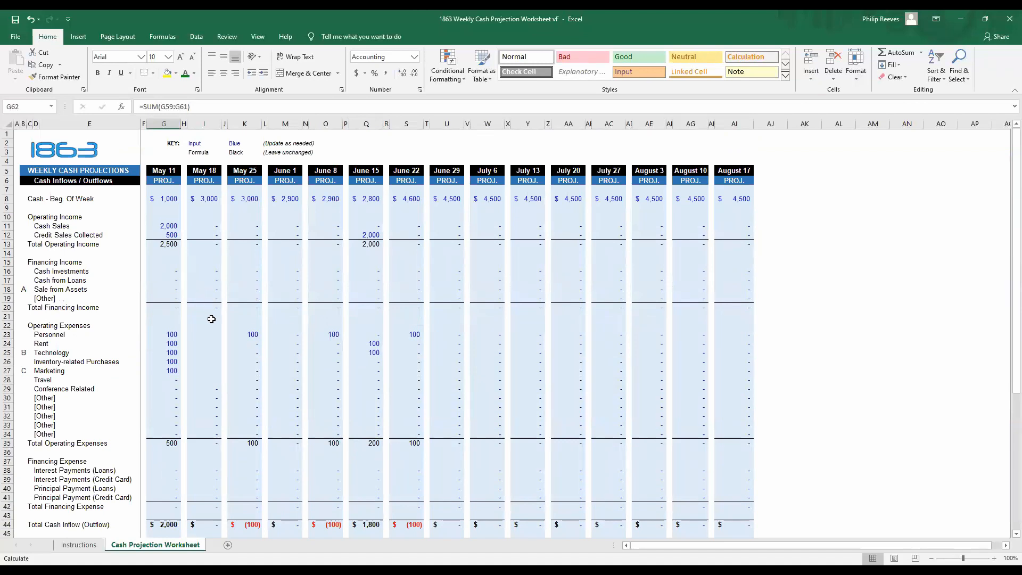
scroll(213, 361, down, 1)
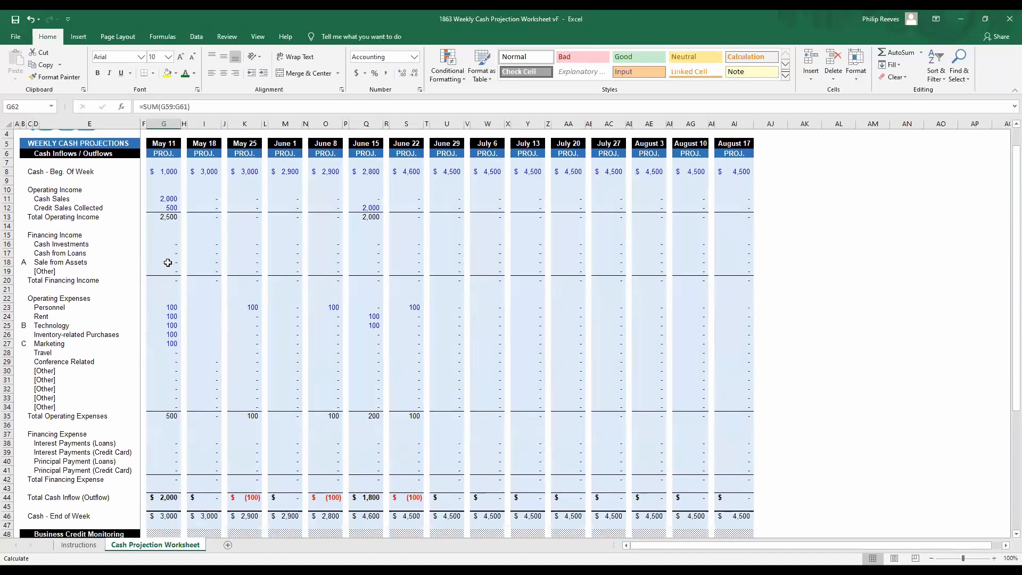
scroll(165, 322, down, 5)
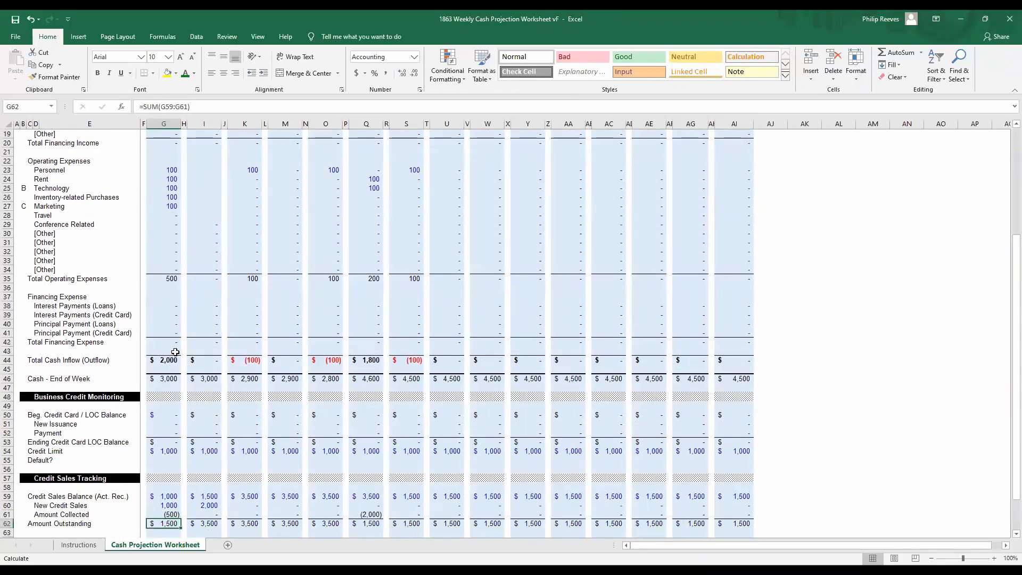
scroll(175, 351, up, 5)
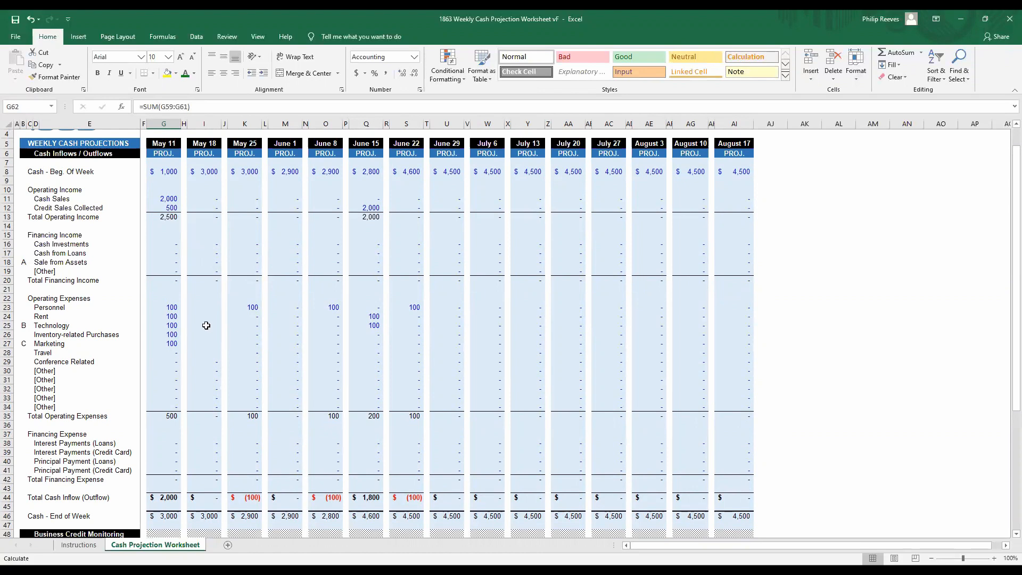
Step: Review the May 25 Personnel and June 15 Rent expenses alongside the June 15 Credit Sales Collected
click(255, 306)
click(358, 314)
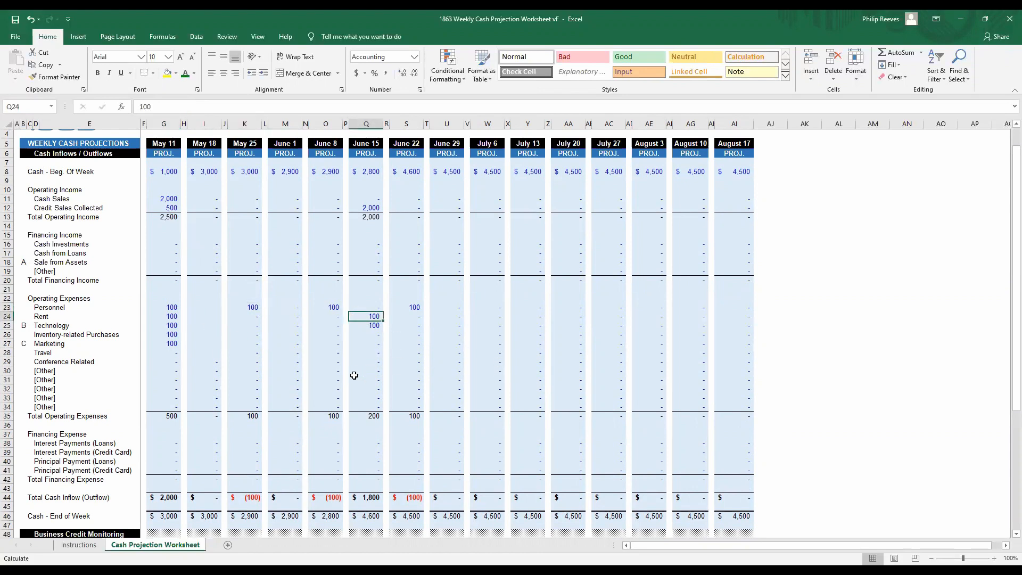
scroll(354, 377, down, 3)
scroll(371, 367, up, 2)
scroll(371, 367, up, 2)
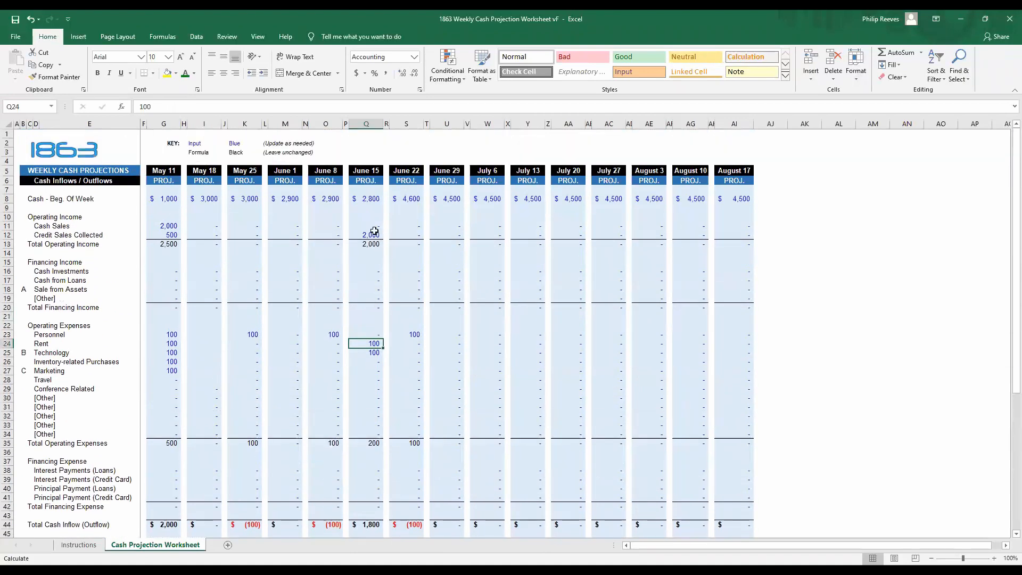
click(373, 234)
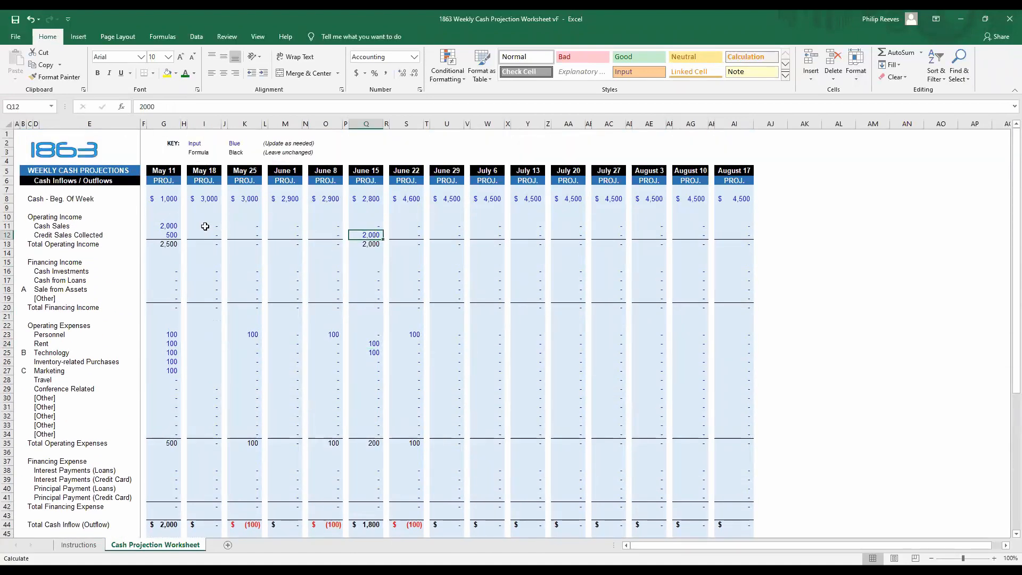
Step: Set Cash Sales for the May 18 week to 1,000
drag(205, 226, 728, 226)
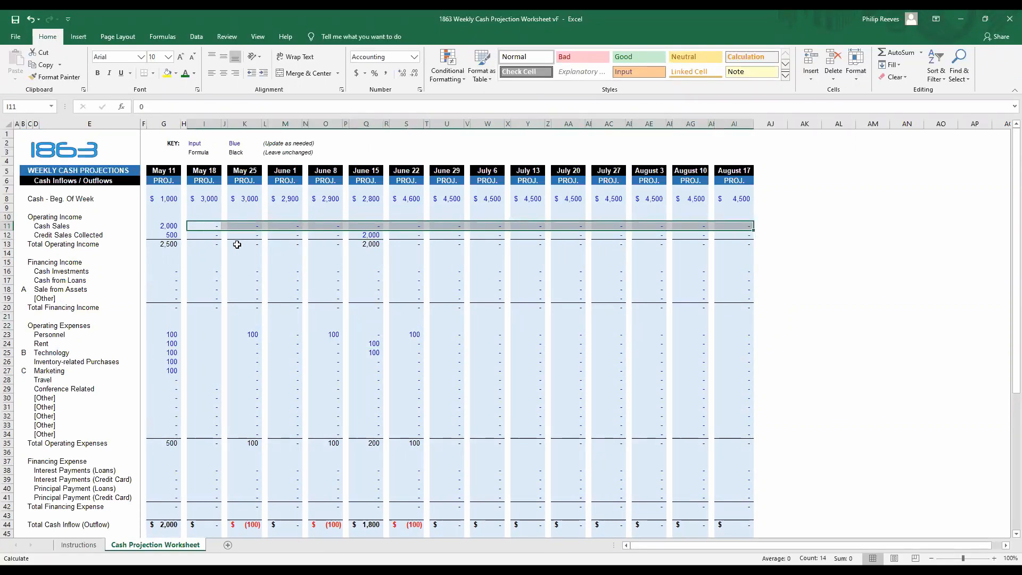
click(210, 226)
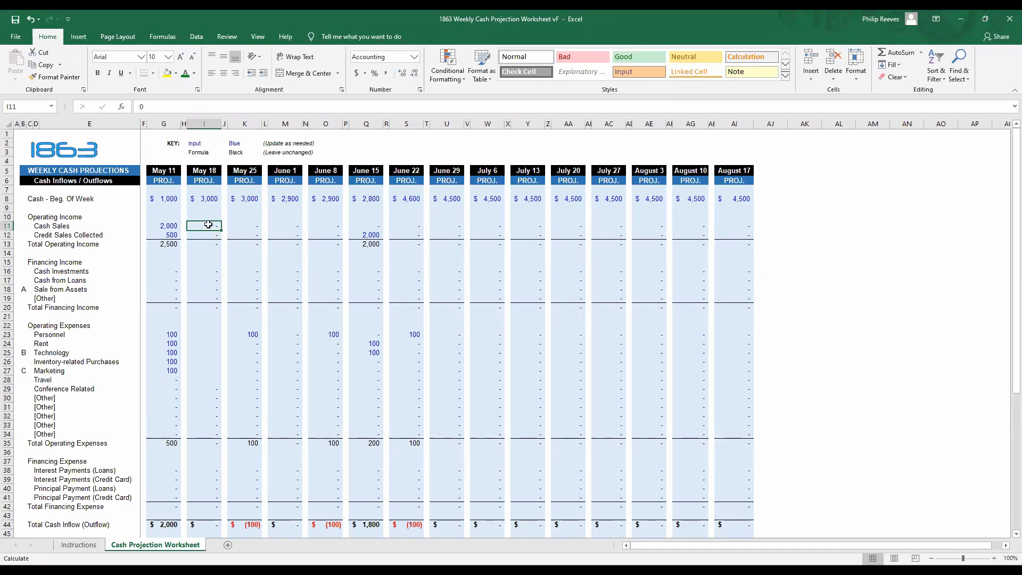
text(1,00)
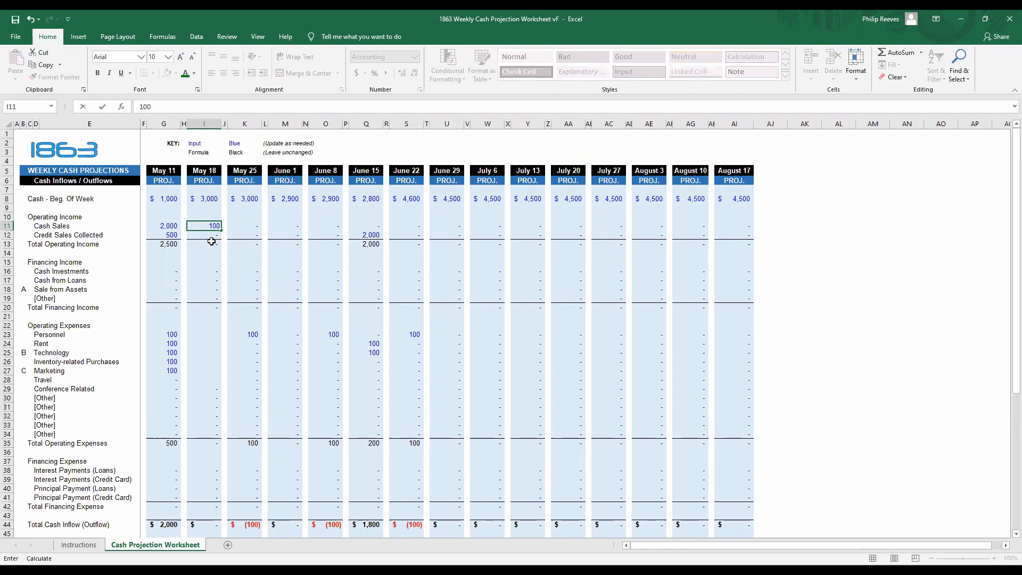
text(0)
key(Return)
Step: Go through the Cash Sales row across the projected weeks from May 18 onward
key(Up)
key(Right)
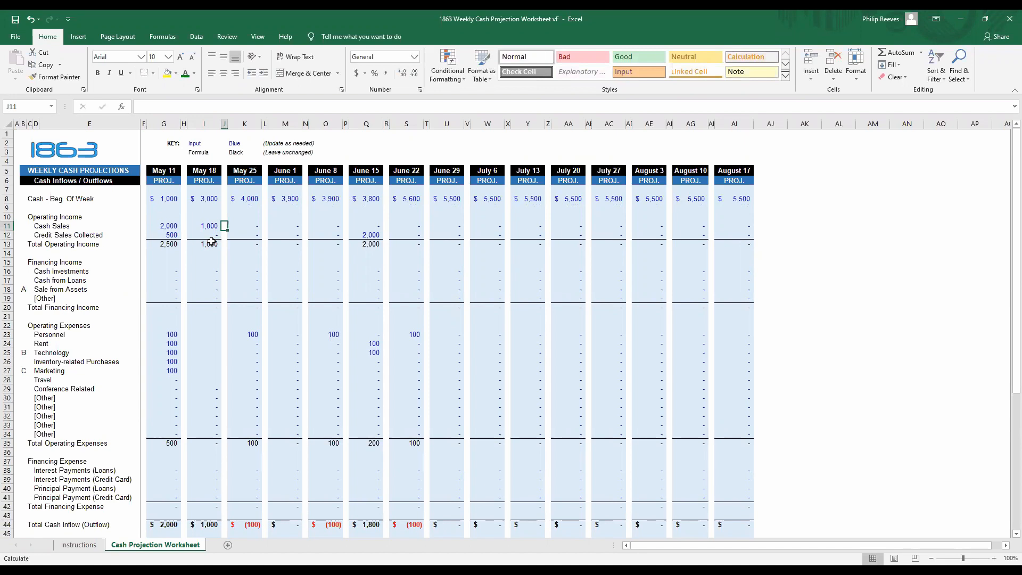
key(Right)
key(Left)
key(Left)
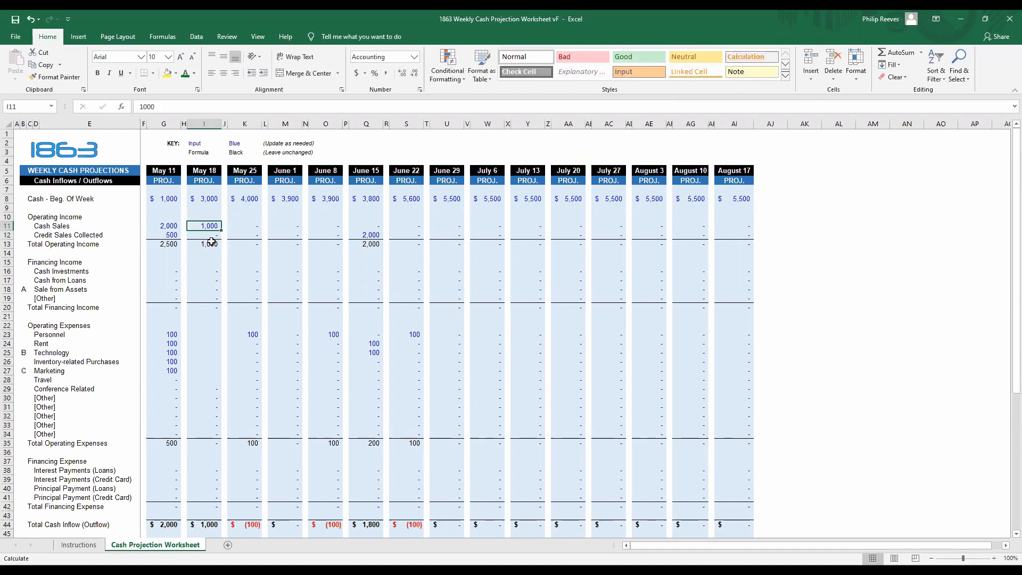
key(Right)
key(Right)
key(Right)
key(Right)
key(Right)
key(Left)
key(Left)
key(Left)
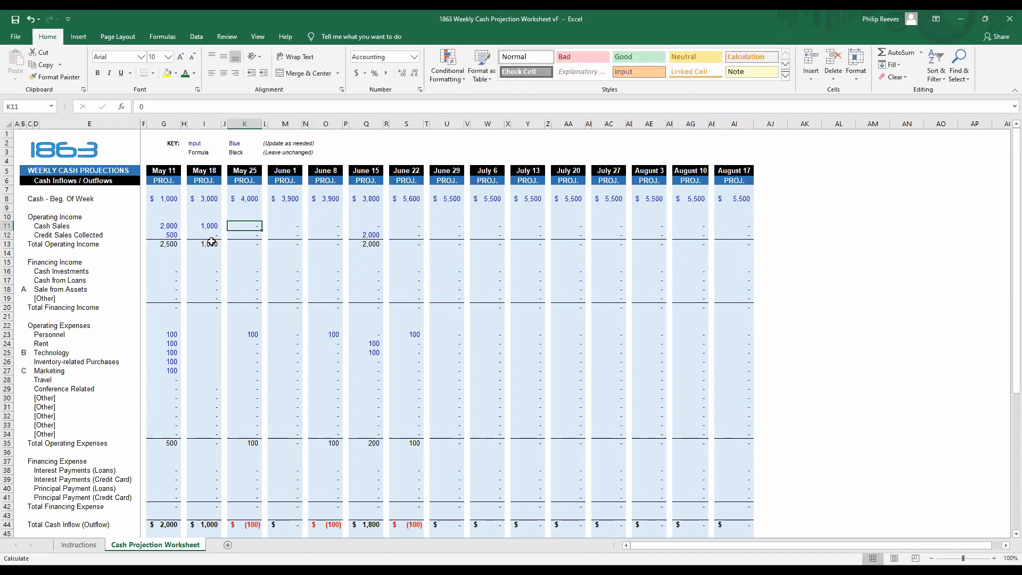
key(Right)
key(Right)
key(Right)
key(Right)
key(Right)
key(Right)
key(Right)
key(Right)
key(Right)
key(Right)
key(Right)
key(Right)
key(Right)
key(Right)
key(Right)
key(Right)
key(Right)
key(Right)
key(Right)
key(Right)
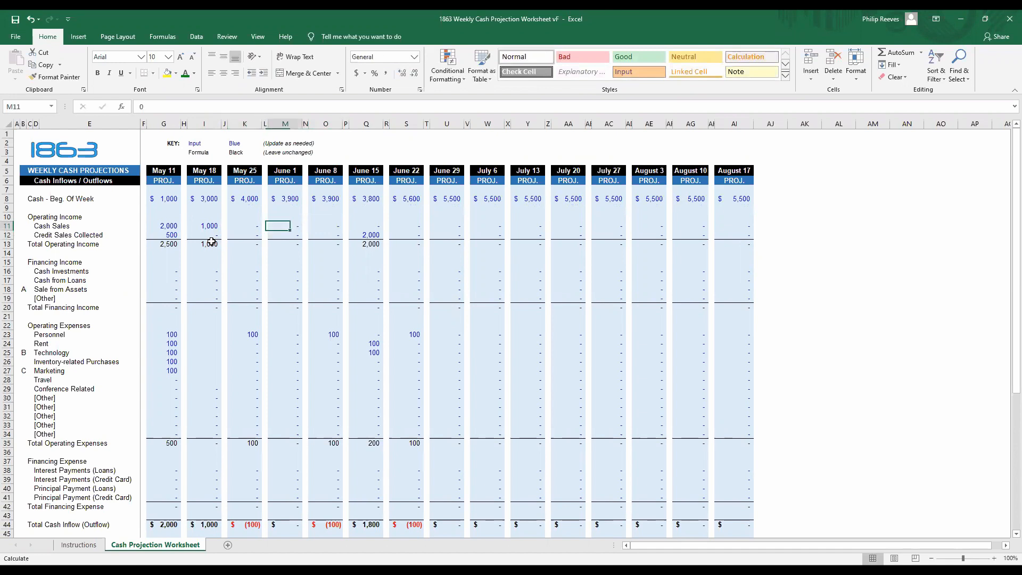
key(Left)
key(Left)
key(Left)
key(Left)
key(Left)
key(Left)
key(Left)
key(Left)
key(Left)
key(Left)
key(Left)
key(Left)
key(Left)
key(Left)
key(Left)
key(Left)
key(Left)
key(Left)
key(Left)
key(Left)
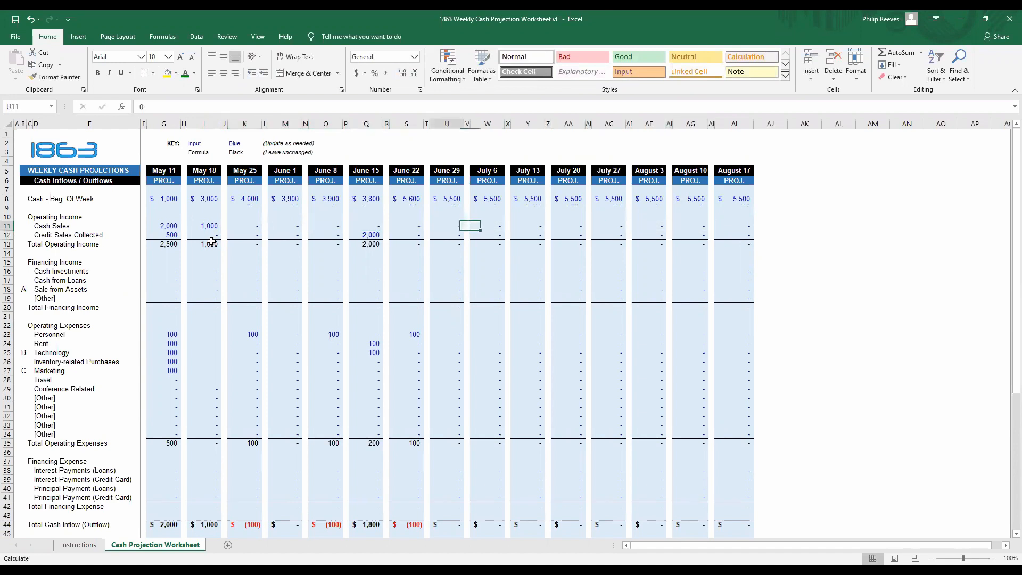
key(Left)
key(Left)
key(Right)
key(Right)
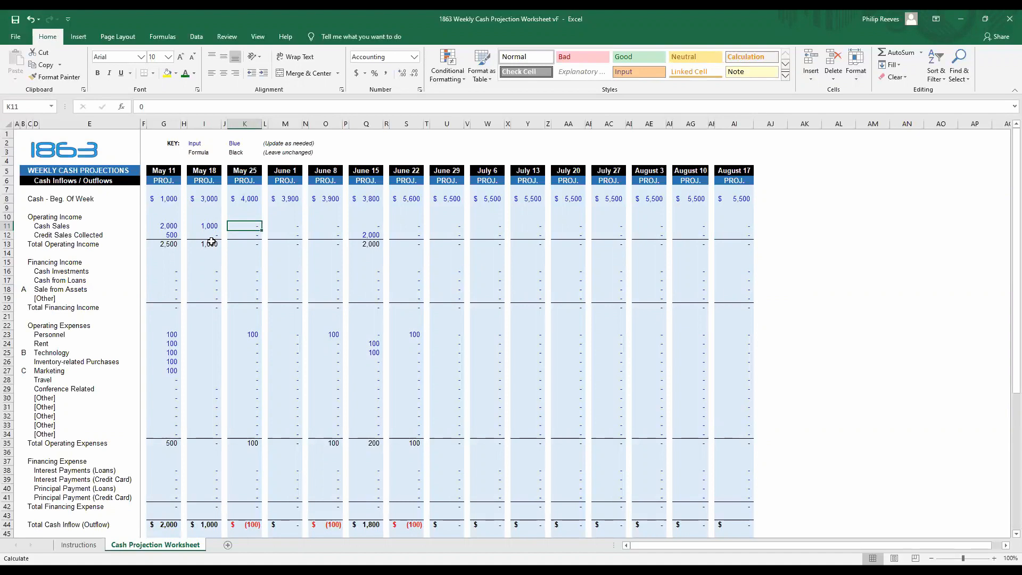
Step: Review the Cash Sales row between the June 15 and May 11 weeks
key(Right)
key(Right)
key(Right)
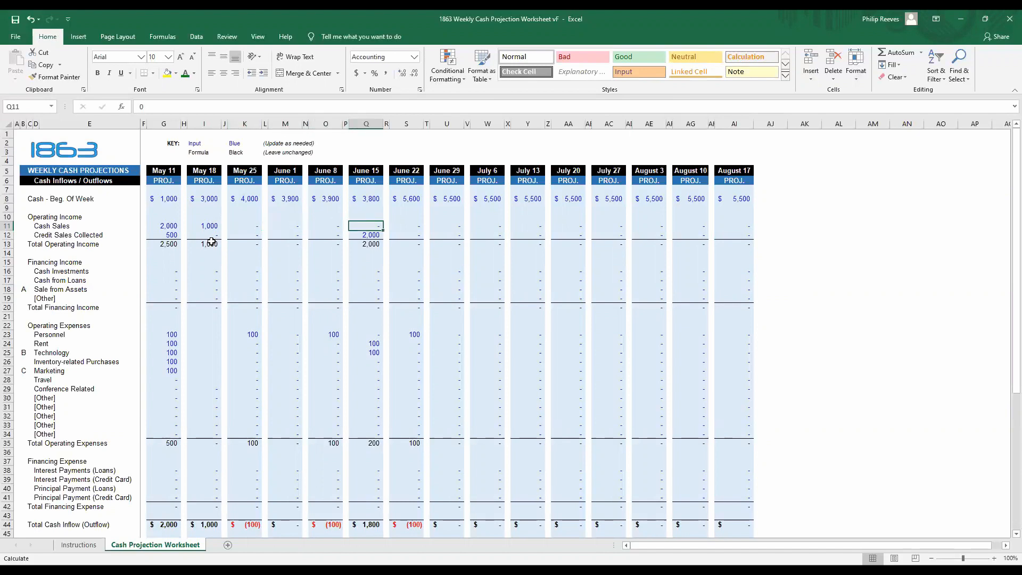
key(Left)
key(Left)
key(Left)
key(Left)
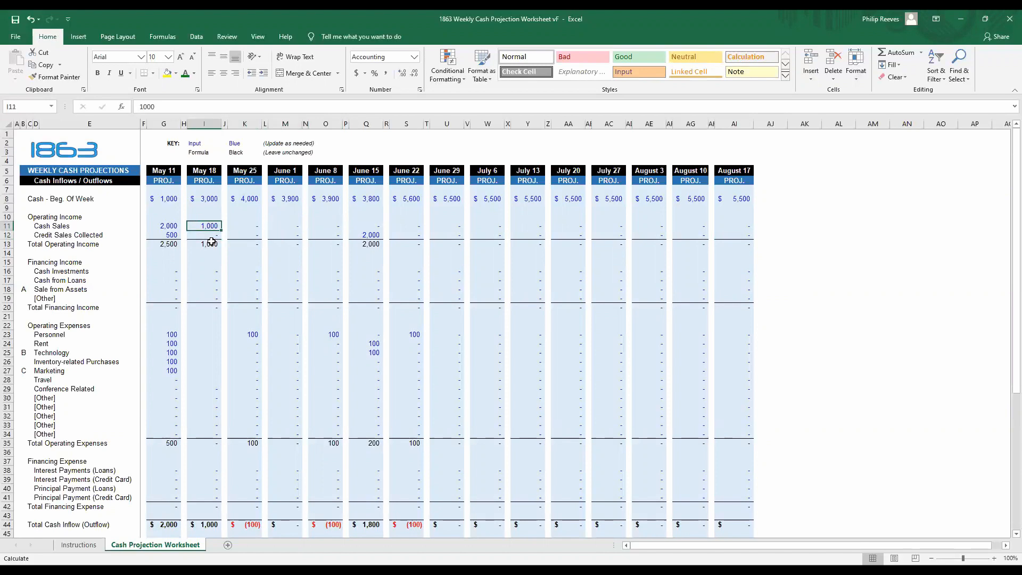
key(Left)
key(Up)
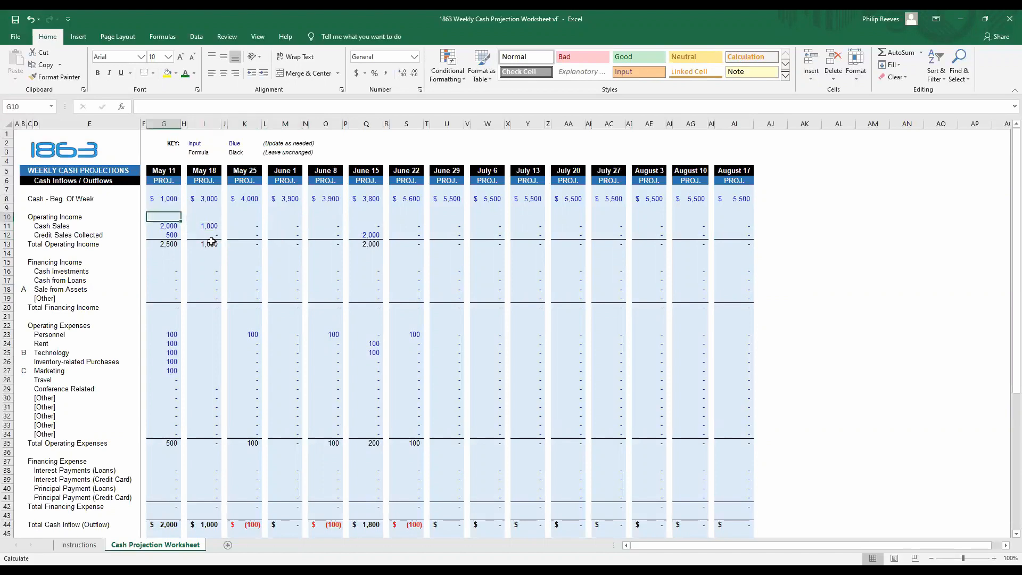
Step: Set Credit Sales Collected for the May 18 week to 500
key(Down)
key(Right)
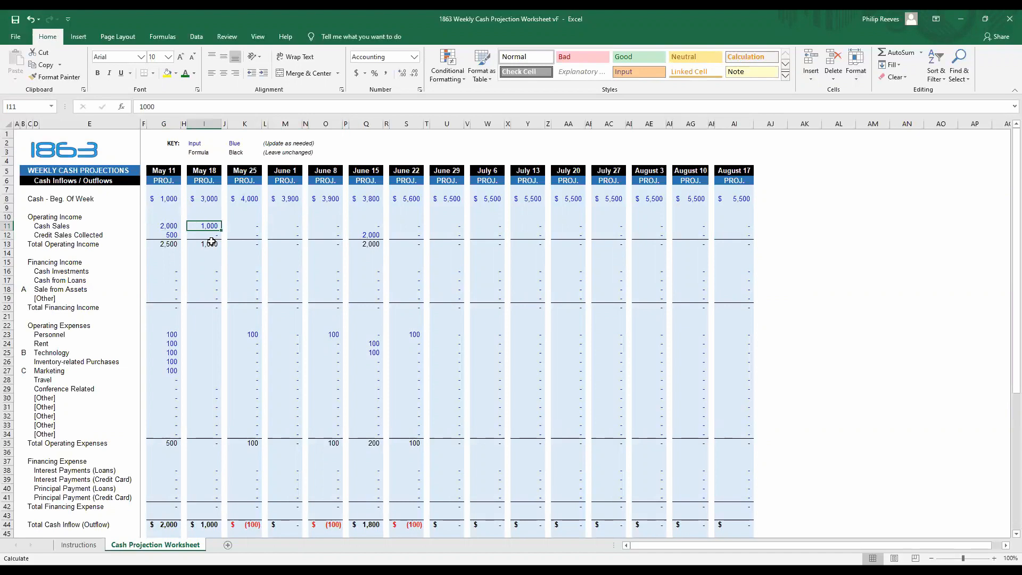
key(Down)
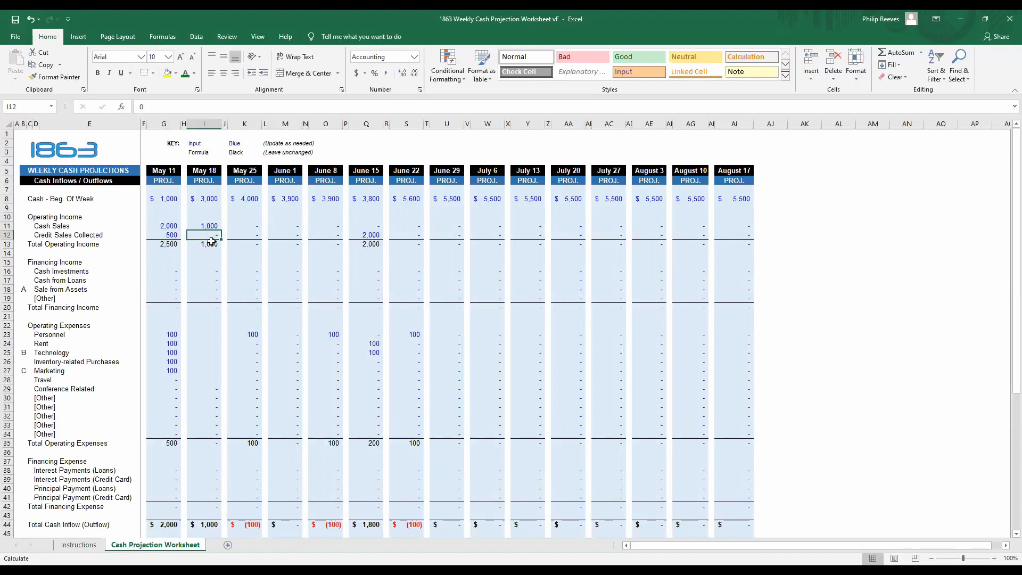
text(500)
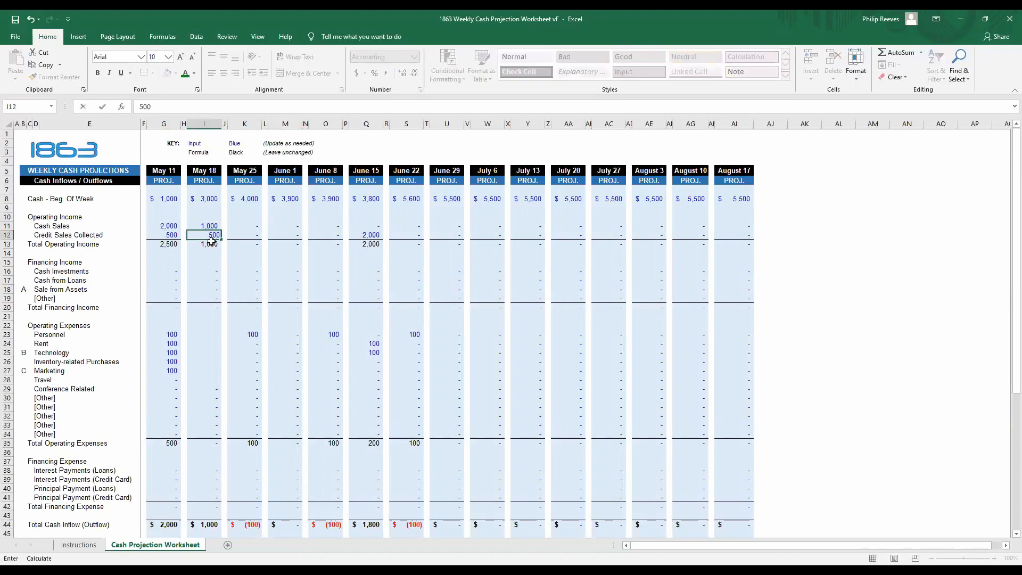
key(Return)
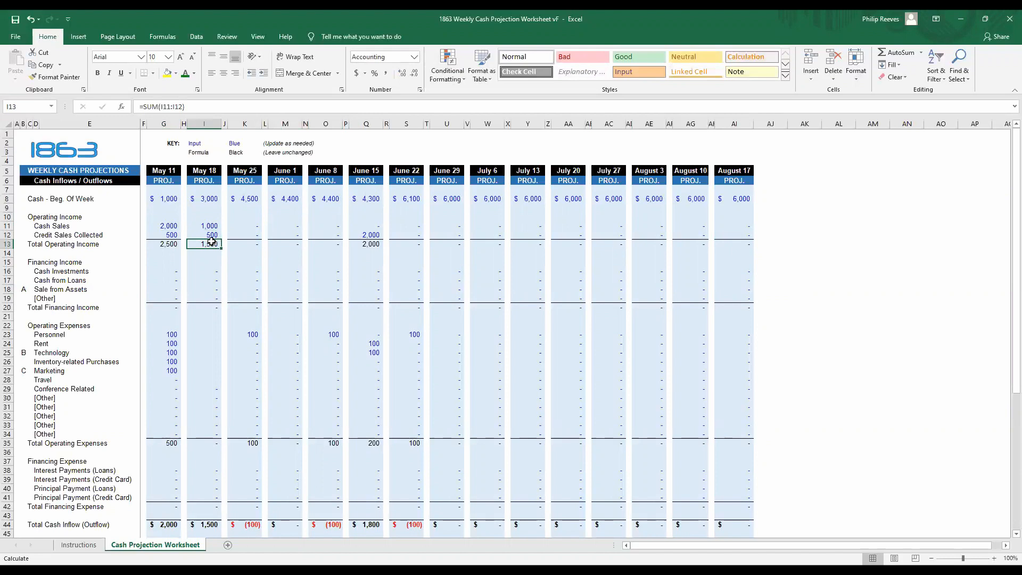
Step: Follow the May 18 week through financing income, expenses and total cash flow to its Cash - End of Week
key(Down)
key(Down)
key(Down)
key(Down)
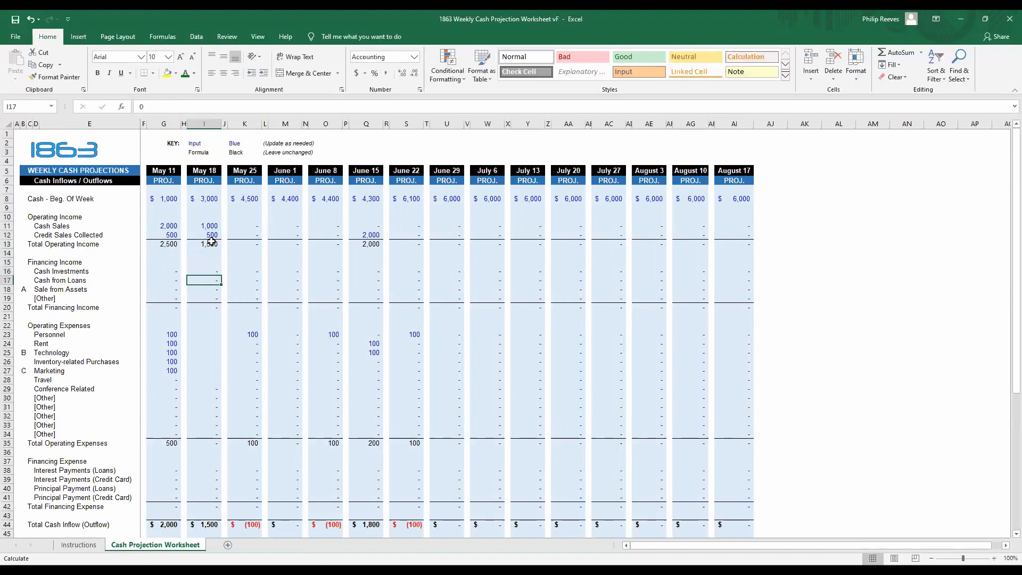
key(Down)
key(Down)
key(Down)
key(Down)
key(Down)
key(Down)
key(Down)
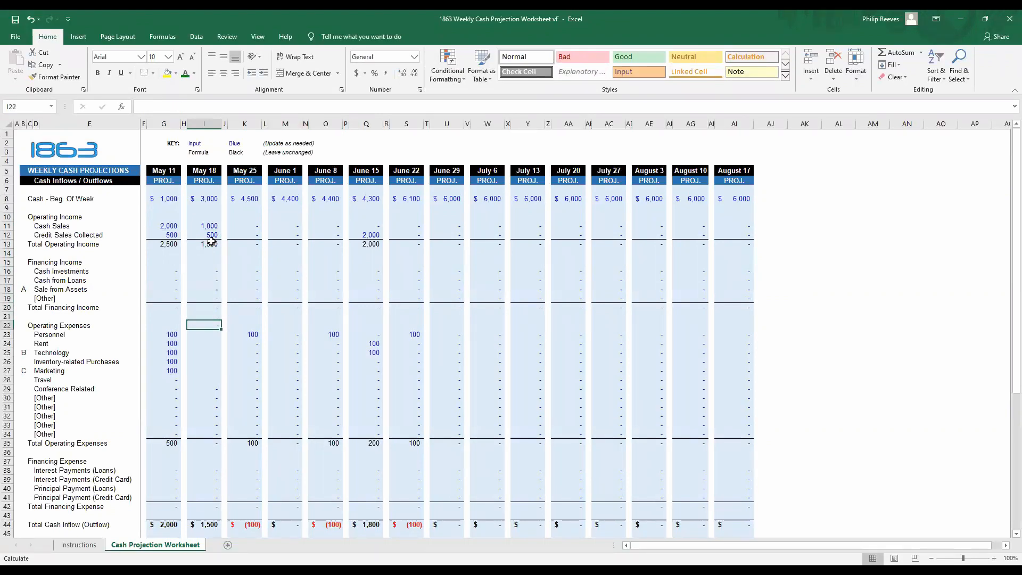
key(Down)
key(Down)
key(Down)
key(Down)
key(Down)
key(Down)
key(Down)
key(Down)
key(Down)
key(Down)
key(Down)
key(Down)
key(Down)
key(Down)
key(Down)
key(Down)
key(Down)
key(Down)
key(Down)
key(Down)
key(Down)
key(Up)
key(Down)
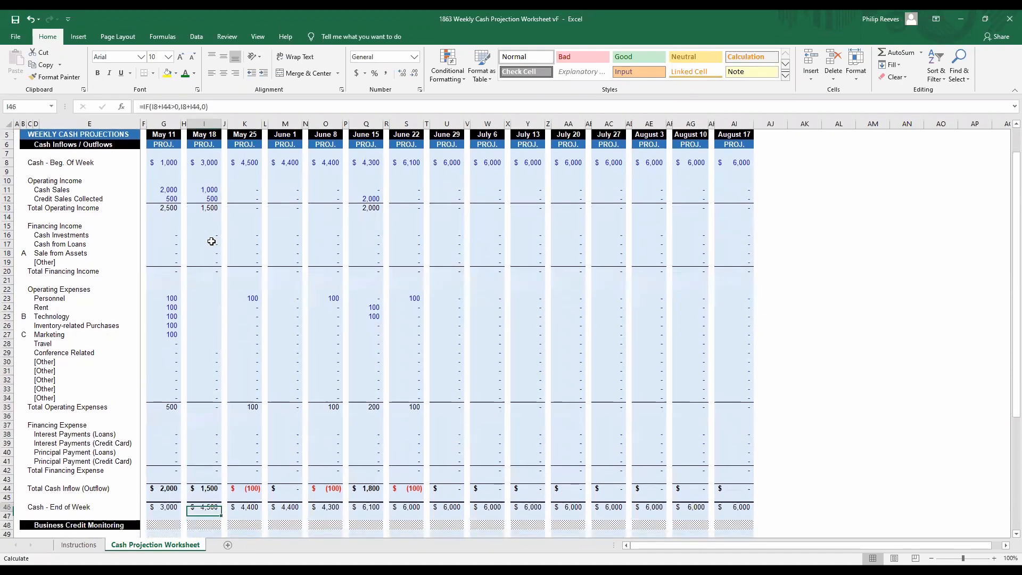
Step: Go back over the May 18 expense rows and examine how they lead to the Cash - End of Week balance
key(Up)
key(Up)
key(Up)
key(Up)
key(Up)
key(Up)
key(Up)
key(Up)
key(Up)
key(Up)
key(Up)
key(Up)
key(Up)
key(Up)
key(Up)
key(Up)
key(Up)
key(Up)
key(Up)
key(Up)
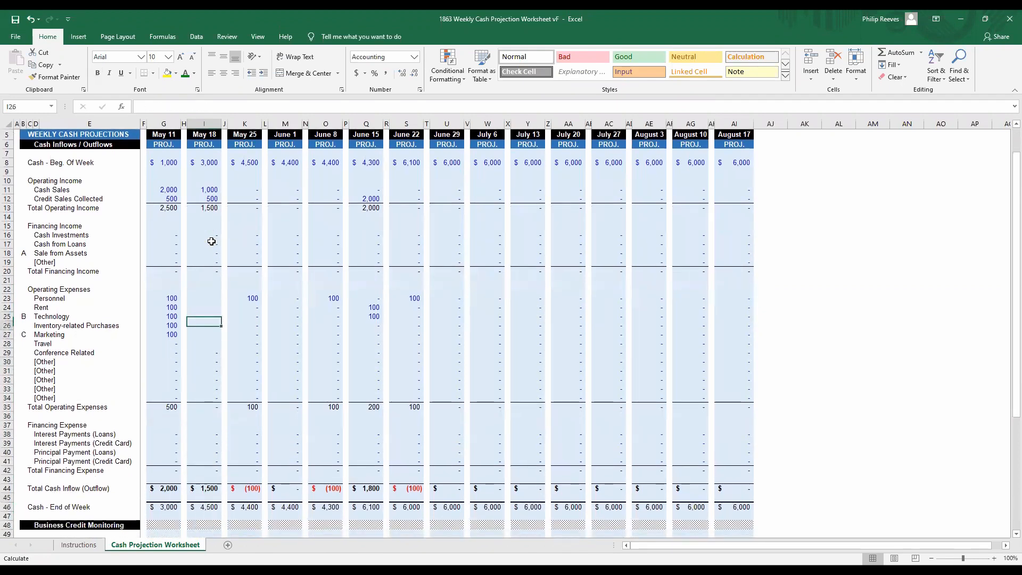
key(Down)
key(Down)
key(Down)
key(Down)
key(Down)
key(Down)
key(Down)
key(Down)
key(Down)
key(Down)
key(Down)
key(Down)
key(Down)
key(Down)
key(Down)
key(Down)
key(Down)
key(Down)
key(Down)
key(Down)
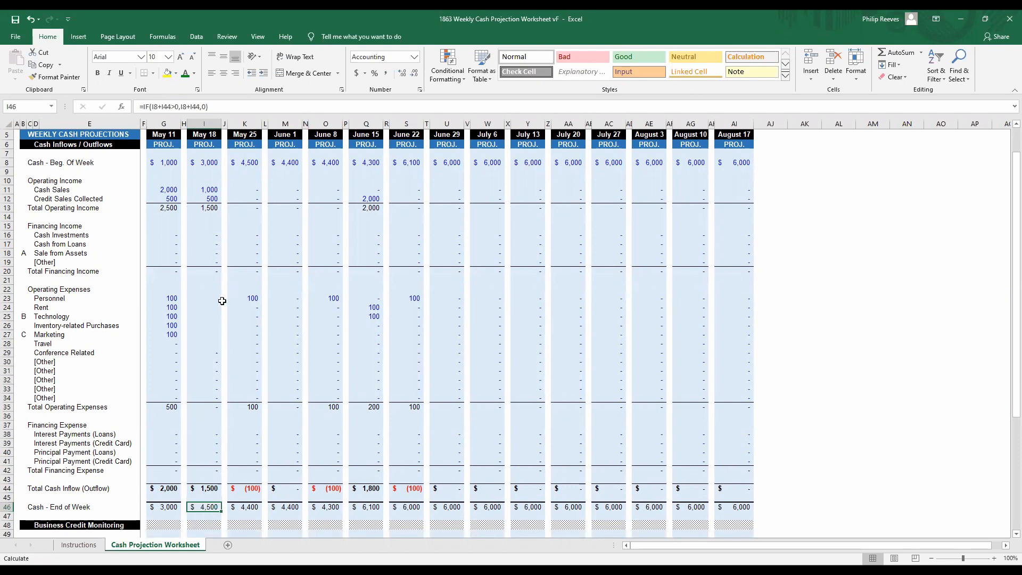
Step: Clear the June 15 Credit Sales Collected amount and set the May 18 Credit Sales Collected to 0
click(364, 198)
key(Delete)
key(Left)
key(Left)
key(Down)
key(Down)
key(Down)
key(Down)
key(Down)
key(Down)
key(Down)
key(Down)
key(Down)
key(Down)
key(Left)
key(Up)
key(Left)
key(Up)
key(Up)
key(Left)
key(Left)
key(Left)
key(Up)
key(Up)
key(Up)
key(Up)
key(Up)
key(Up)
key(Up)
key(Left)
text(0)
key(Return)
Step: Set Cash Sales for the May 18 week to 0
key(Up)
key(Up)
text(0)
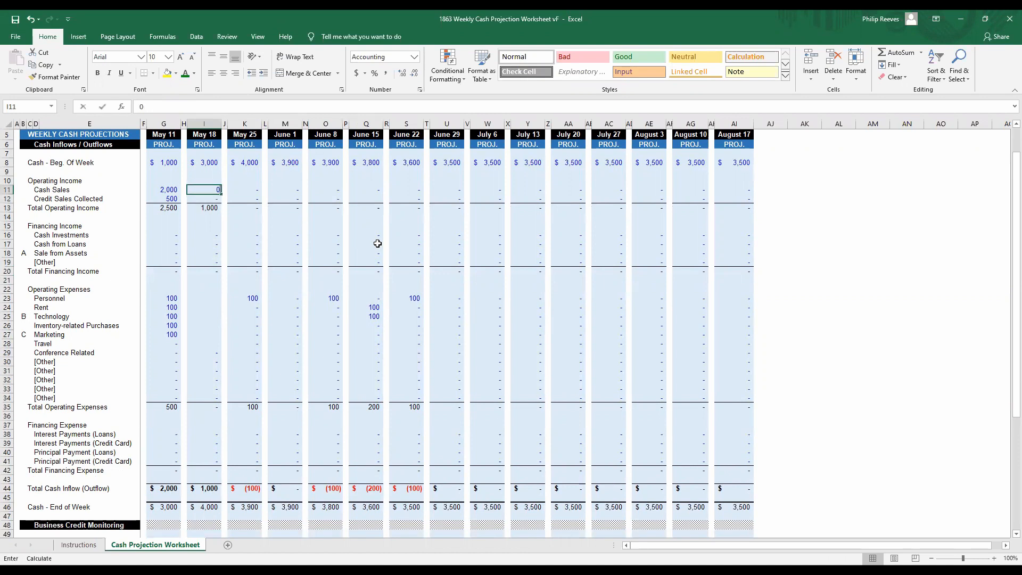
key(Return)
Step: Examine the Personnel and Rent expense rows around the May 18 week
key(Down)
key(Down)
key(Down)
key(Down)
key(Down)
key(Down)
key(Down)
key(Down)
key(Down)
key(Down)
key(Down)
key(Right)
key(Right)
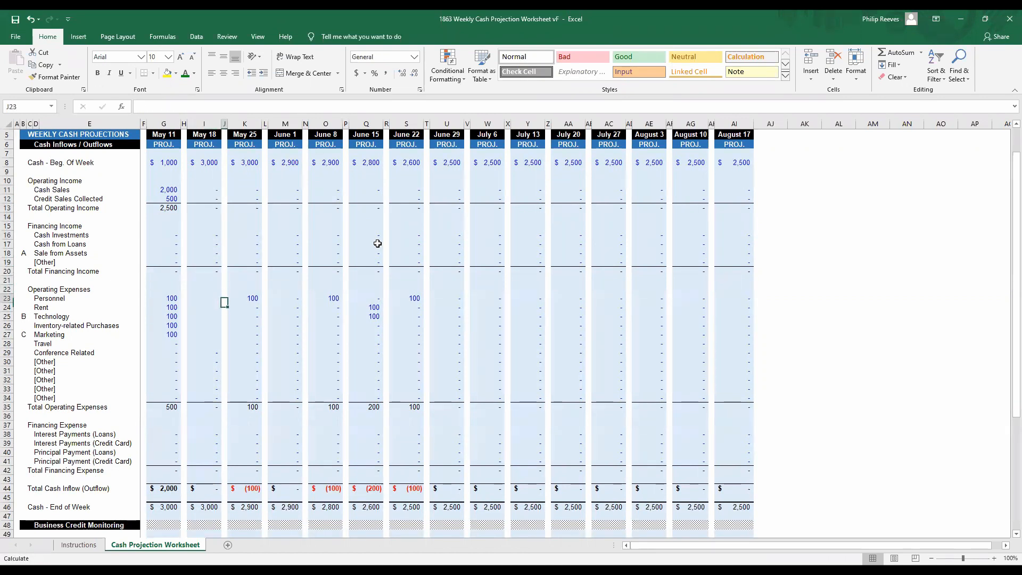
key(Down)
key(Left)
key(Left)
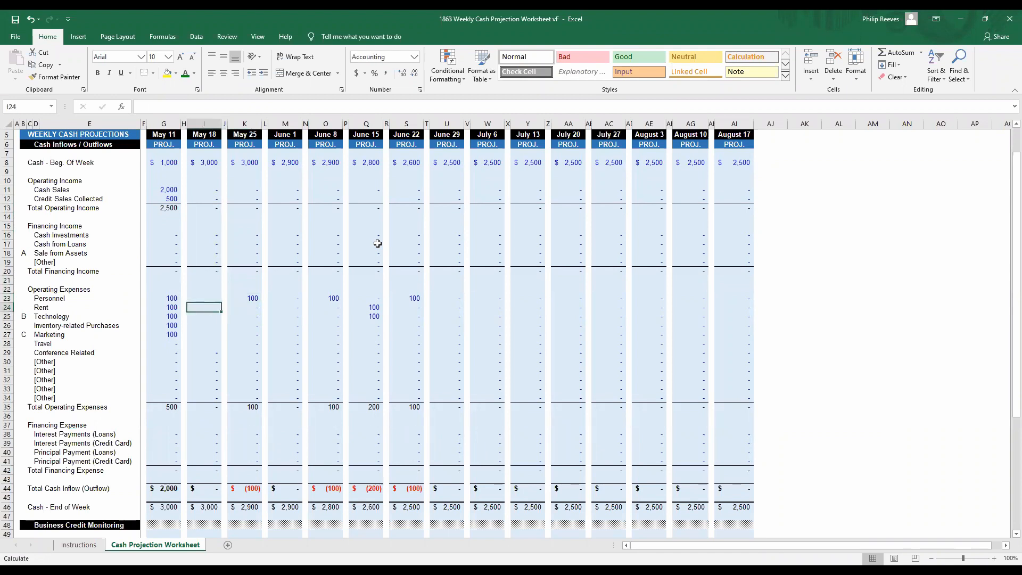
Step: Review the May 11 income rows and compare them with the May 18 Total Operating Income
key(Left)
key(Left)
key(Up)
key(Up)
key(Up)
key(Up)
key(Up)
key(Up)
key(Up)
key(Up)
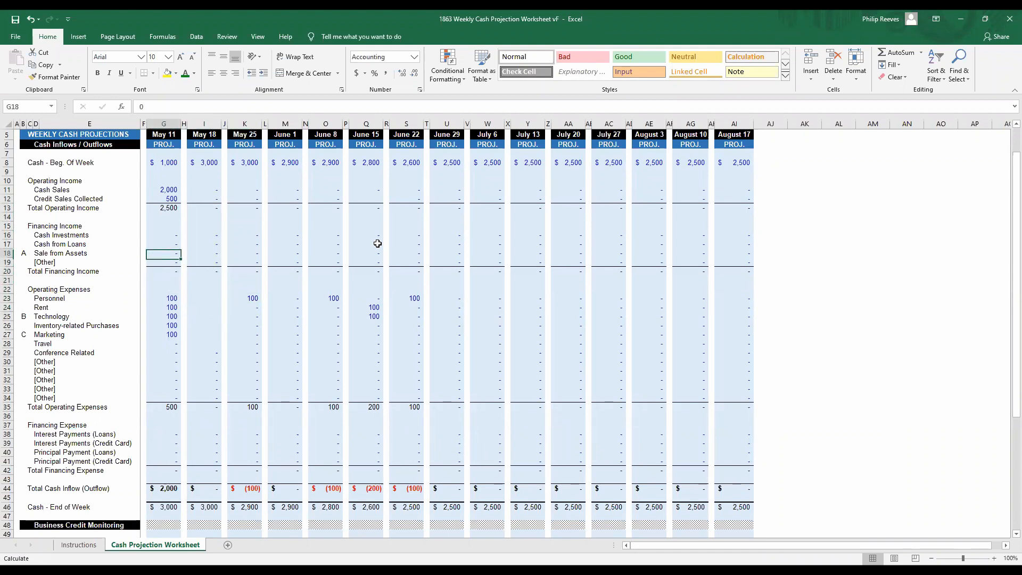
key(Up)
key(Up)
key(Right)
key(Right)
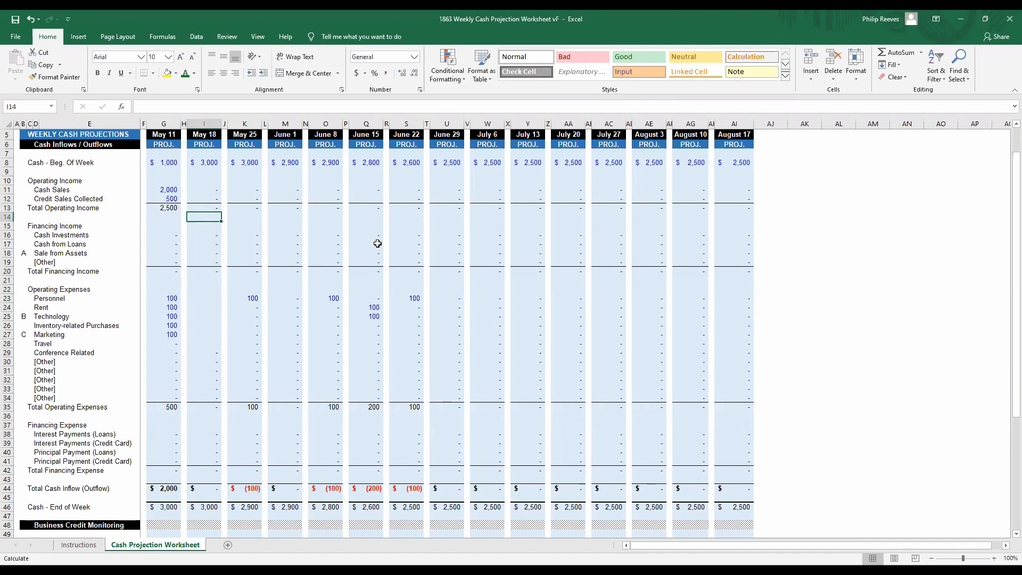
Step: Set the Conference Related expense for the May 18 week to 1000
key(Down)
key(Down)
key(Down)
key(Down)
key(Down)
key(Down)
key(Down)
key(Down)
key(Down)
key(Down)
key(Down)
key(Down)
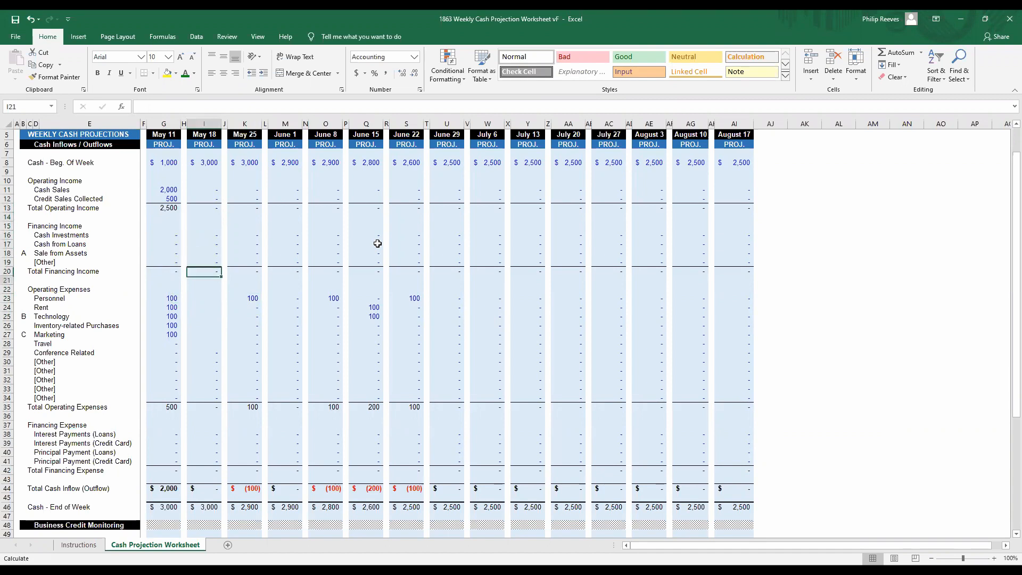
key(Down)
key(Down)
key(Down)
text(1000)
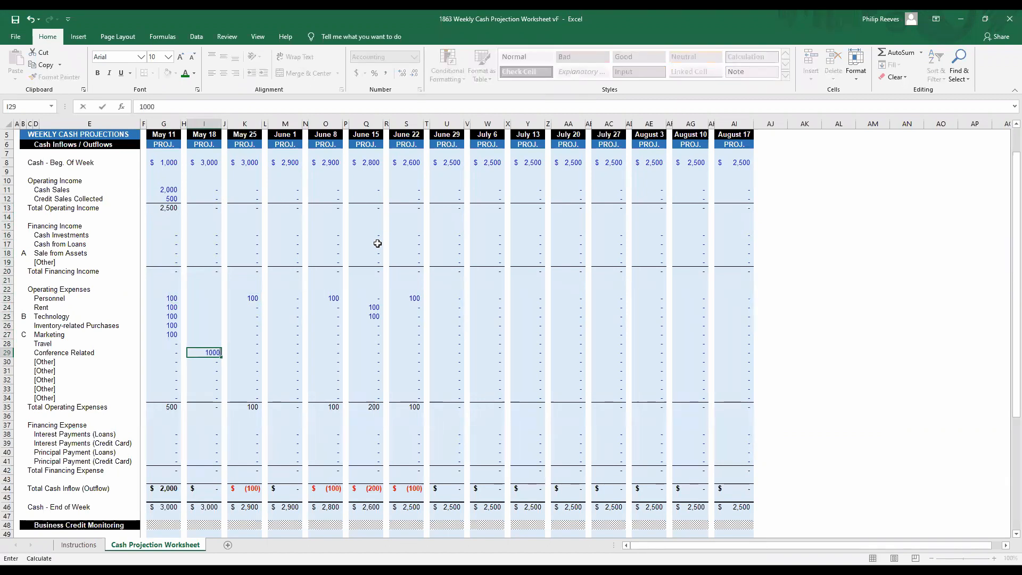
key(Return)
key(Up)
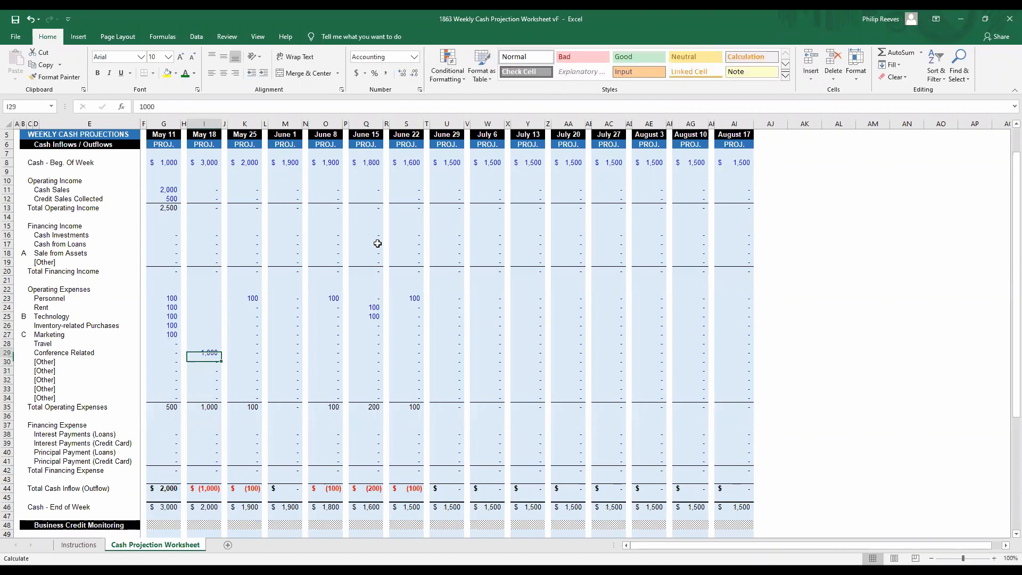
Step: Examine the May 18 Total Cash Inflow (Outflow) and Cash - End of Week cells
key(Down)
key(Down)
key(Down)
key(Down)
key(Down)
key(Down)
key(Down)
key(Down)
key(Down)
key(Down)
key(Down)
key(Down)
key(Down)
key(Down)
key(Down)
key(Down)
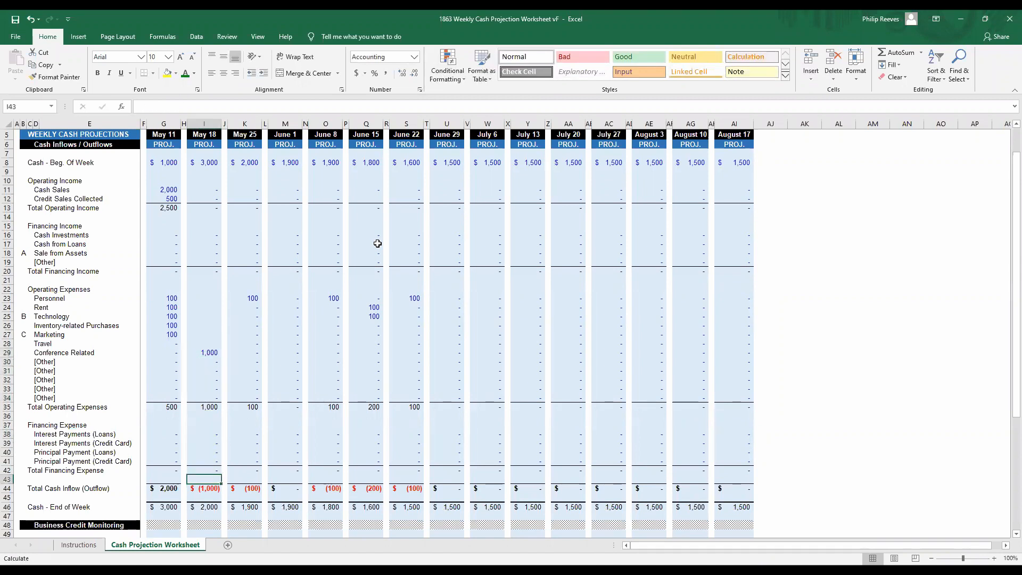
key(Up)
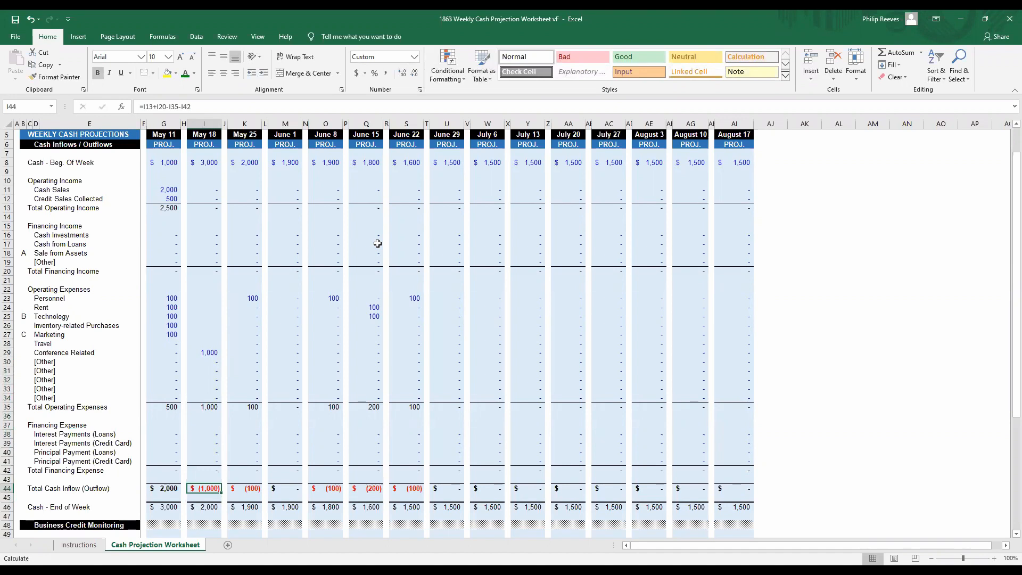
key(Down)
key(Down)
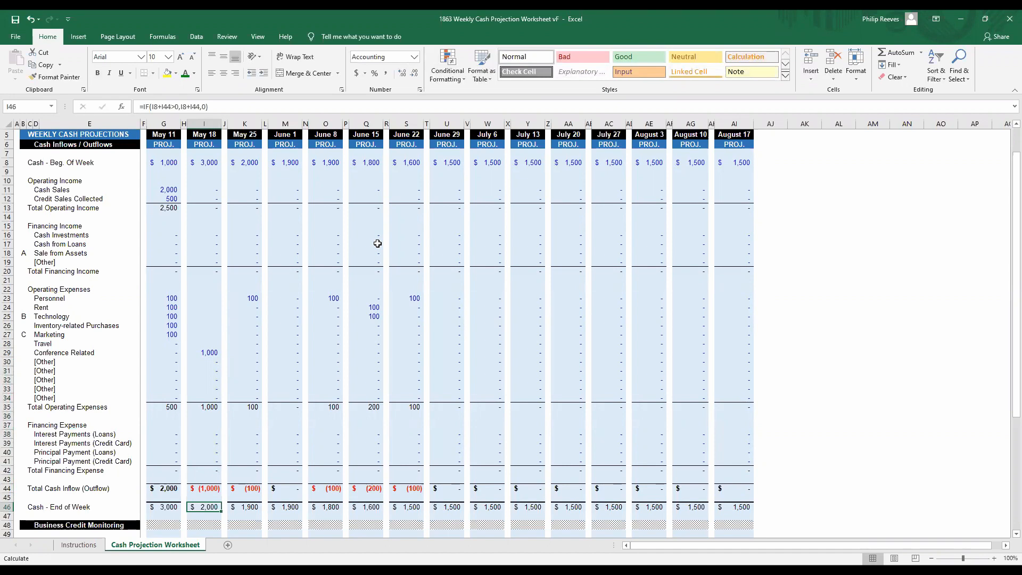
Step: Compare the May 11 ending cash and total cash inflow with the May 18 outflow and ending cash
key(Left)
key(Left)
key(Up)
key(Up)
key(Right)
key(Right)
key(Down)
key(Down)
key(Left)
key(Right)
Step: Set Cash - Beg. Of Week for the May 11 week to 0
key(Up)
key(Up)
key(Up)
key(Up)
key(Up)
key(Up)
key(Up)
key(Up)
key(Up)
key(Up)
key(Up)
key(Up)
key(Up)
key(Up)
key(Up)
key(Up)
key(Up)
key(Up)
key(Up)
key(Up)
key(Up)
key(Up)
key(Up)
key(Left)
key(Left)
key(Up)
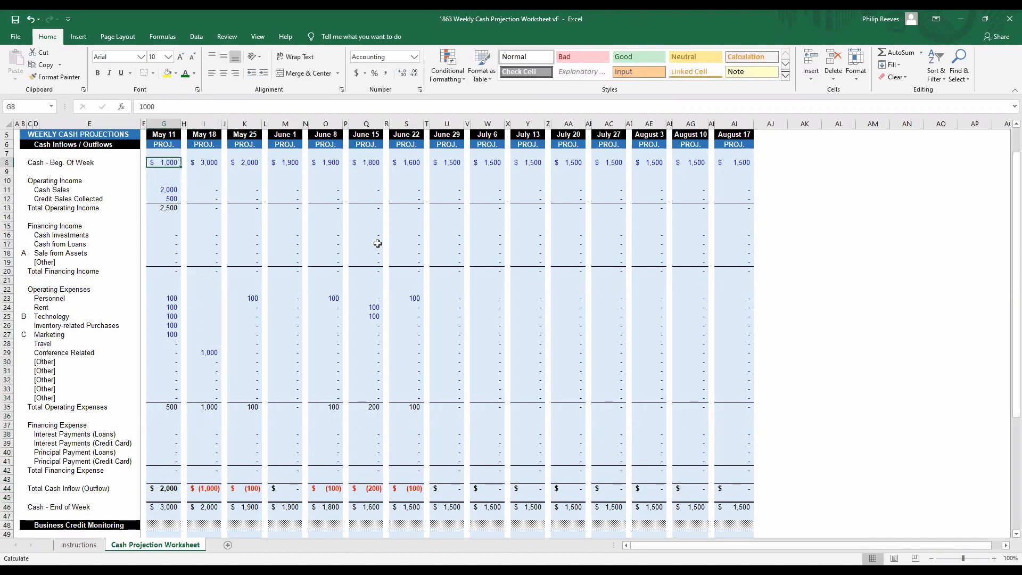
text(0)
key(Return)
Step: Clear the Cash Sales amount for the May 11 week
key(Down)
key(Down)
key(Delete)
key(Return)
key(Down)
key(Down)
key(Right)
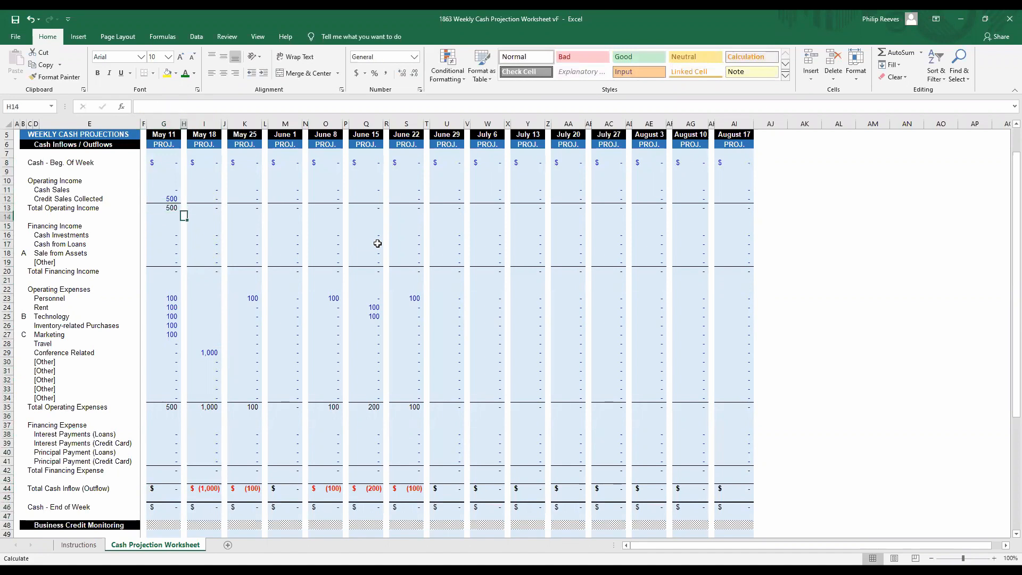
key(Down)
key(Left)
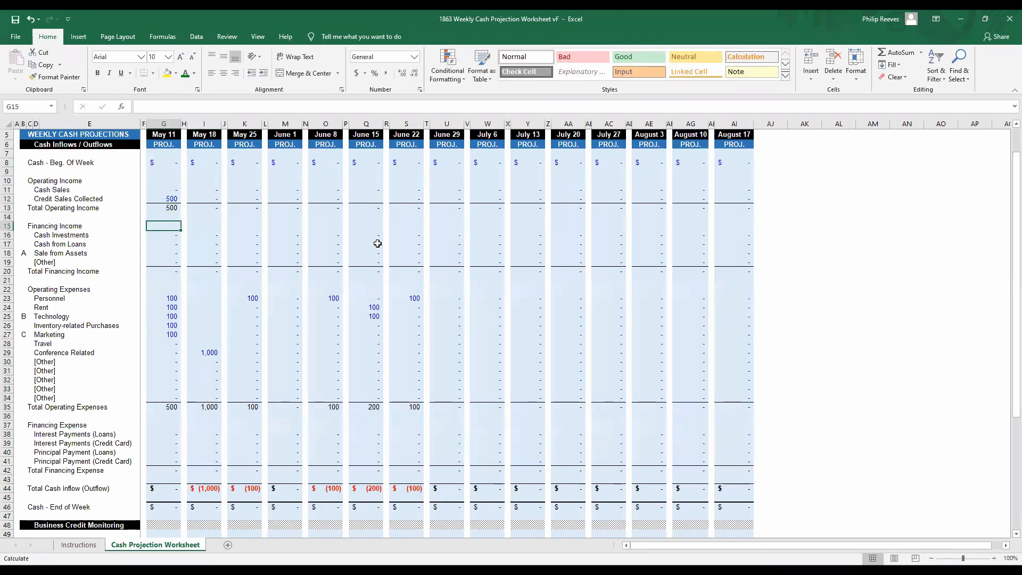
Step: Review the May 11 beginning cash and Credit Sales Collected entries
key(Up)
key(Up)
key(Up)
key(Up)
key(Up)
key(Up)
key(Up)
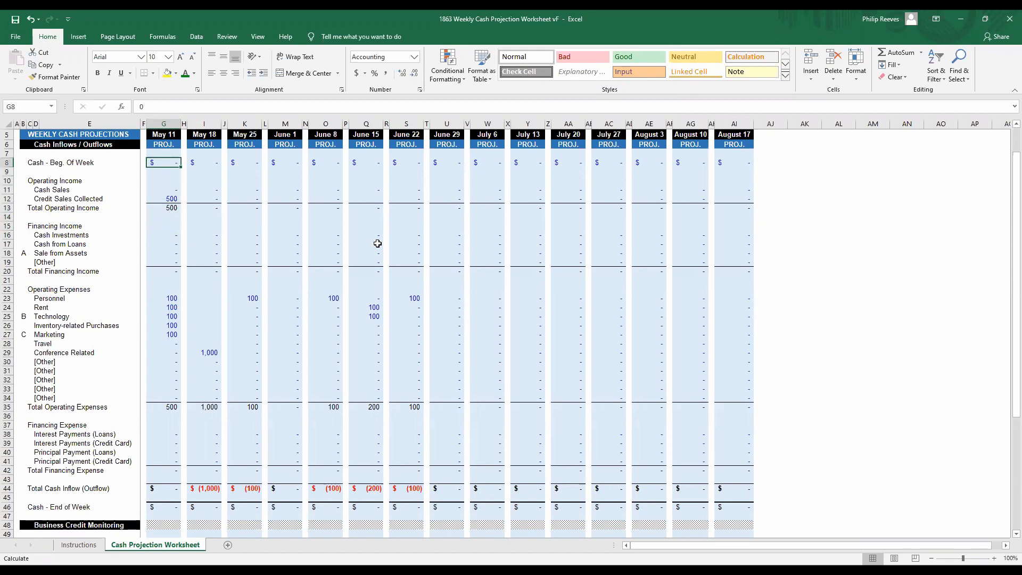
key(Down)
key(Down)
key(Down)
key(Down)
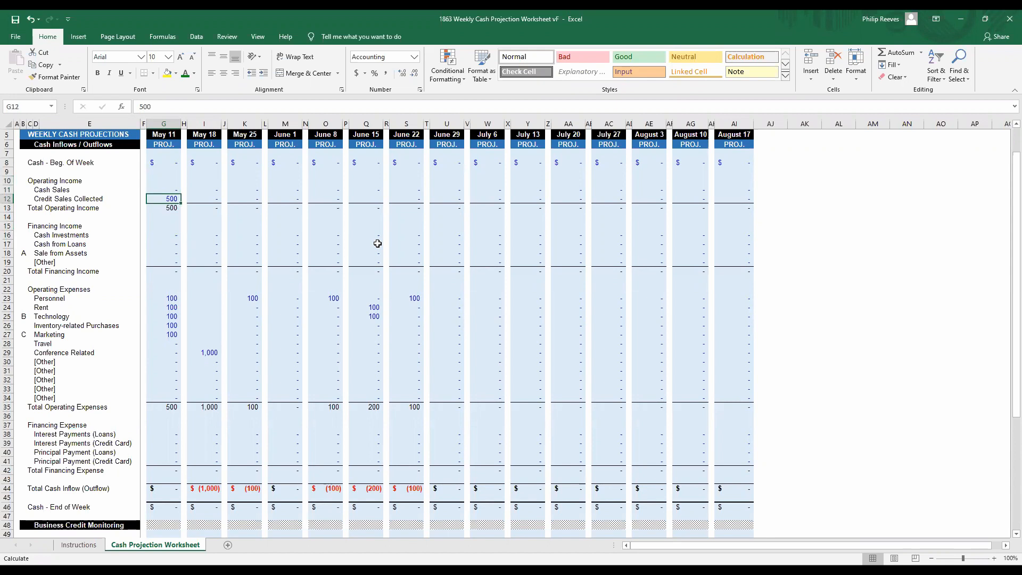
Step: Review the May 11 column from Total Operating Income through the operating expenses to Total Financing Expense
key(Down)
key(Down)
key(Down)
key(Down)
key(Down)
key(Down)
key(Down)
key(Down)
key(Down)
key(Down)
key(Down)
key(Down)
key(Down)
key(Down)
key(Down)
key(Down)
key(Down)
key(Down)
key(Down)
key(Down)
key(Down)
key(Down)
key(Down)
key(Down)
key(Down)
key(Down)
key(Down)
key(Down)
key(Down)
key(Down)
key(Down)
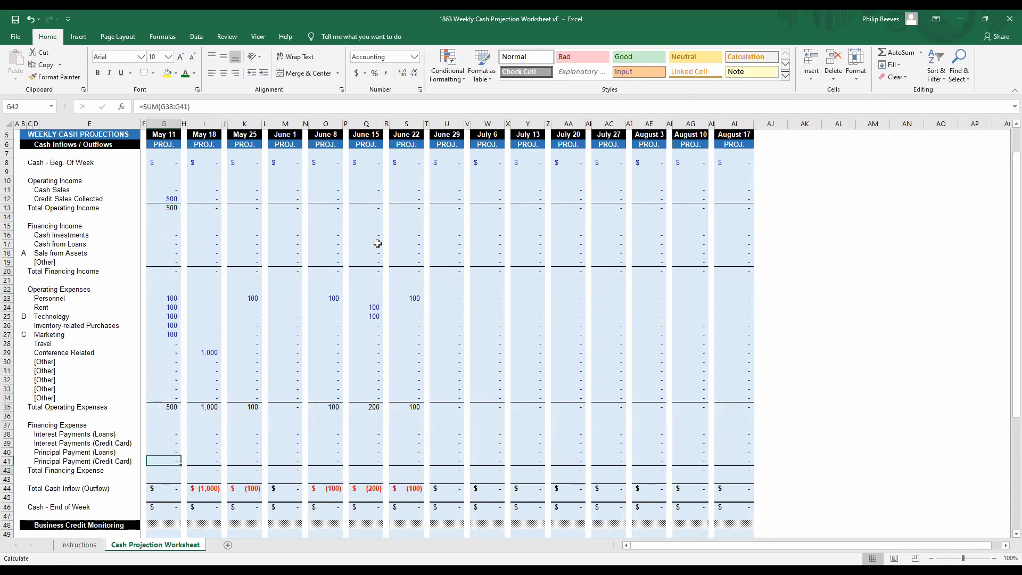
Step: Review the May 11 expense entries and the Conference Related expense for the May 18 week
key(Up)
key(Up)
key(Up)
key(Up)
key(Up)
key(Up)
key(Up)
key(Up)
key(Up)
key(Up)
key(Up)
key(Up)
key(Up)
key(Up)
key(Up)
key(Up)
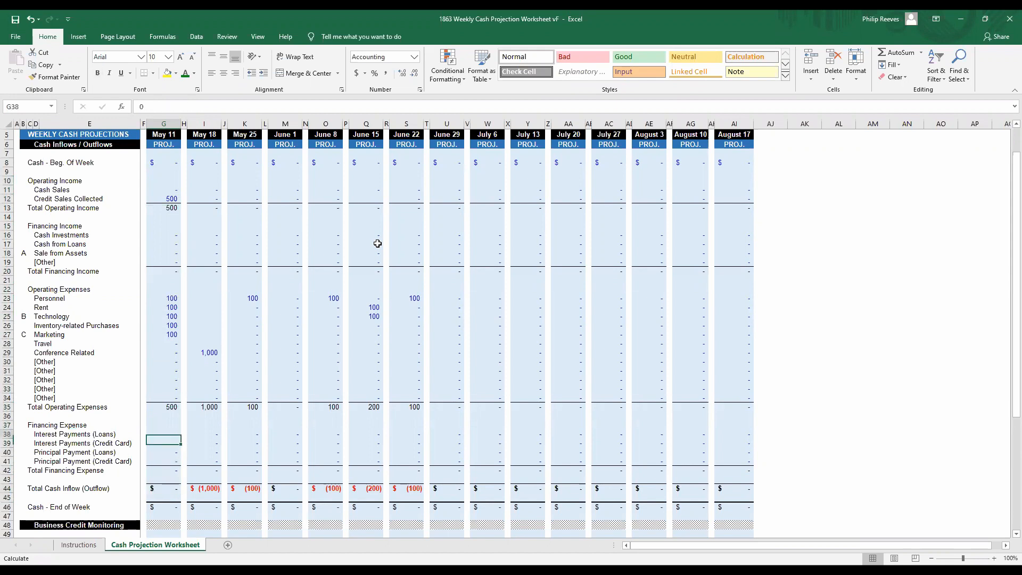
key(Right)
key(Down)
key(Right)
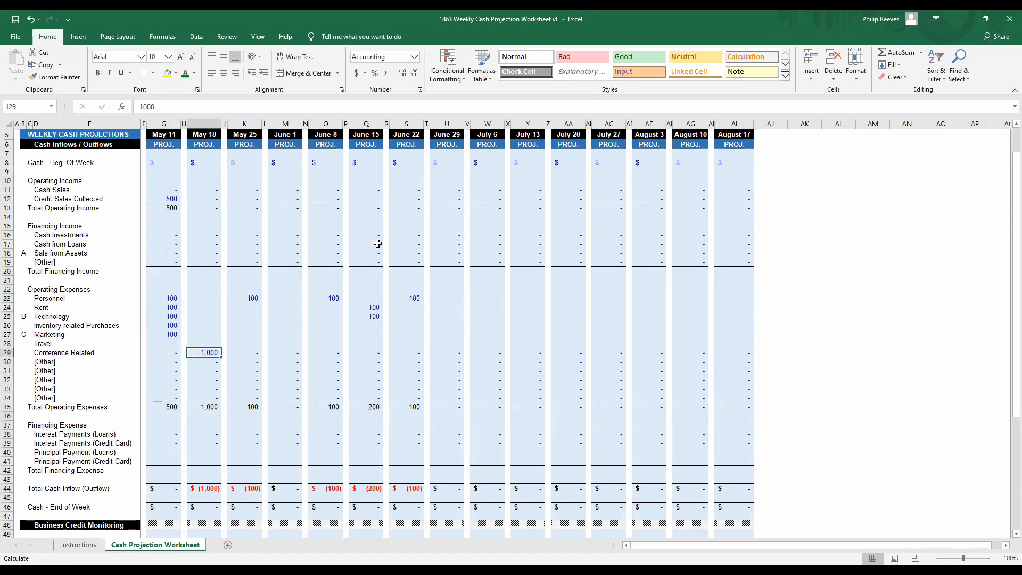
Step: Review the May 18 column from Conference Related through the expense totals to Cash - End of Week
key(Down)
key(Down)
key(Down)
key(Down)
key(Down)
key(Down)
key(Down)
key(Down)
key(Down)
key(Down)
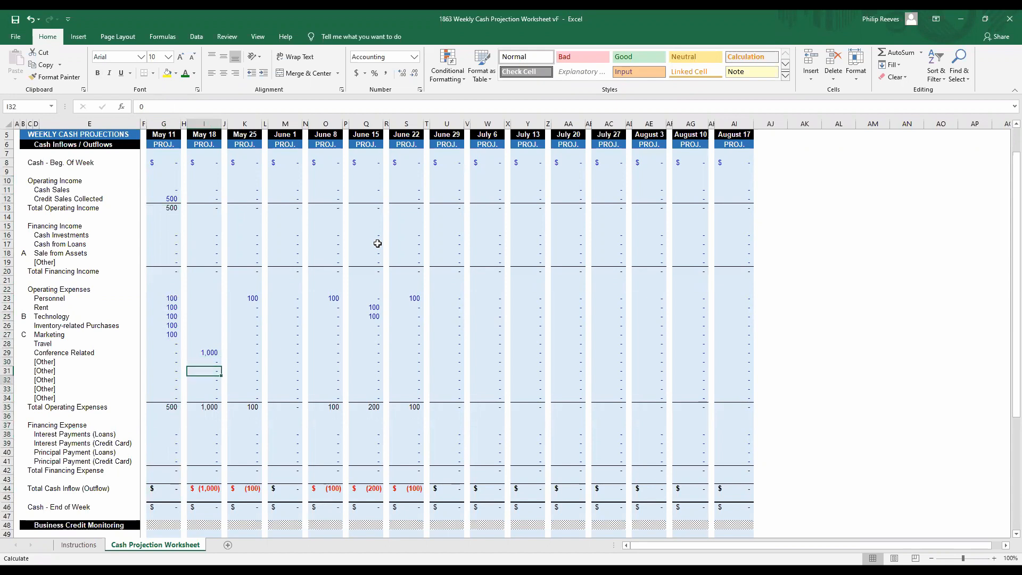
key(Down)
key(Down)
key(Down)
key(Down)
key(Down)
key(Down)
key(Down)
key(Down)
key(Down)
key(Down)
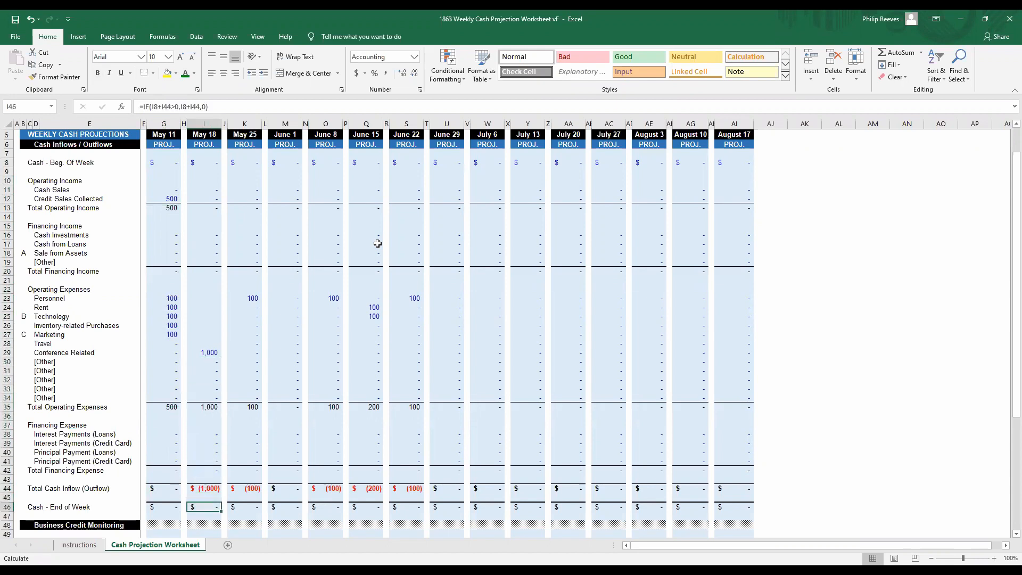
Step: Examine the Business Credit Monitoring rows for May 18 and May 11, including the Credit Limit
key(Down)
key(Down)
key(Down)
key(Down)
key(Down)
key(Down)
key(Down)
key(Down)
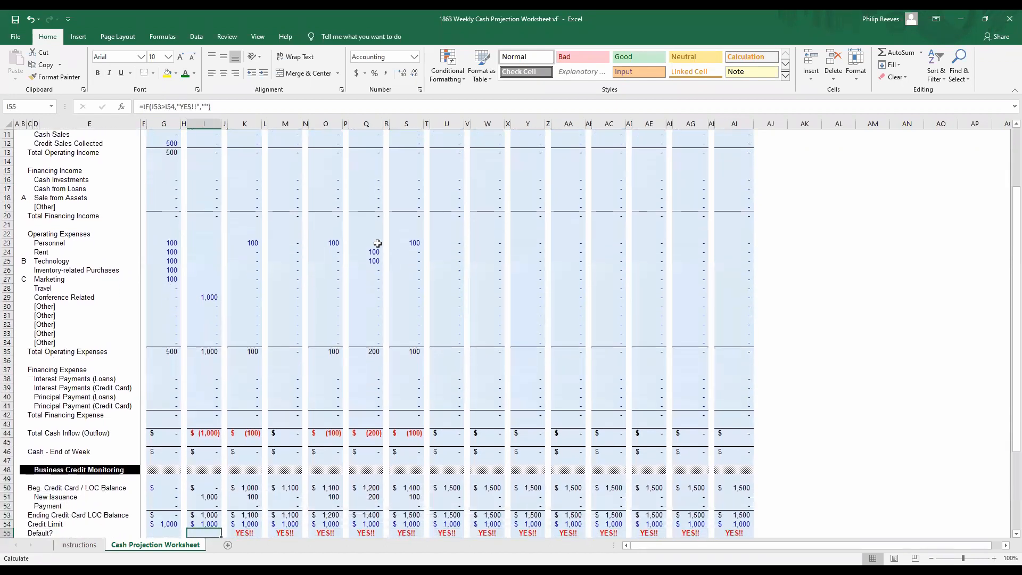
key(Up)
key(Up)
key(Up)
key(Left)
key(Left)
key(Left)
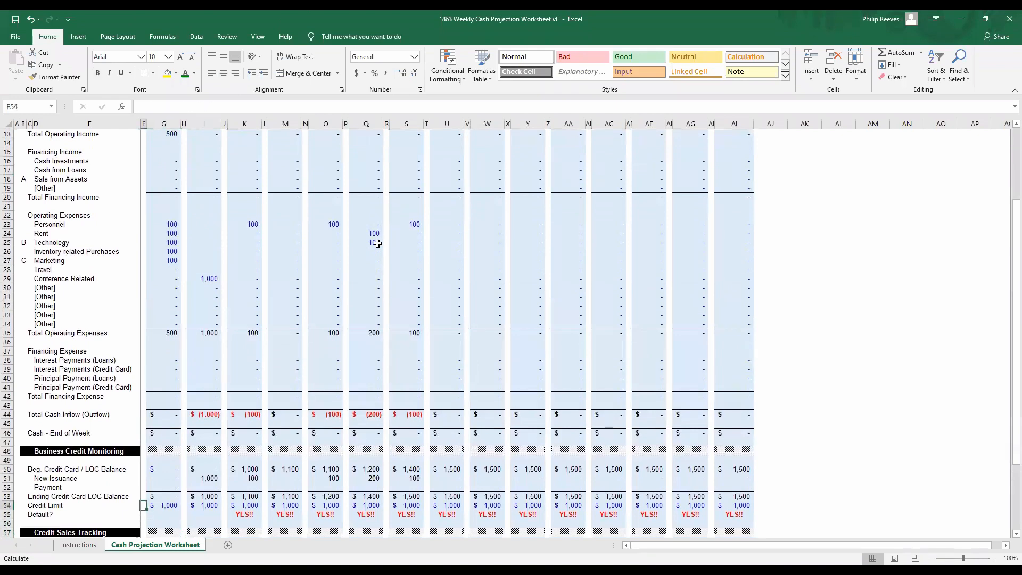
key(Up)
key(Up)
key(Right)
key(Up)
key(Down)
key(Down)
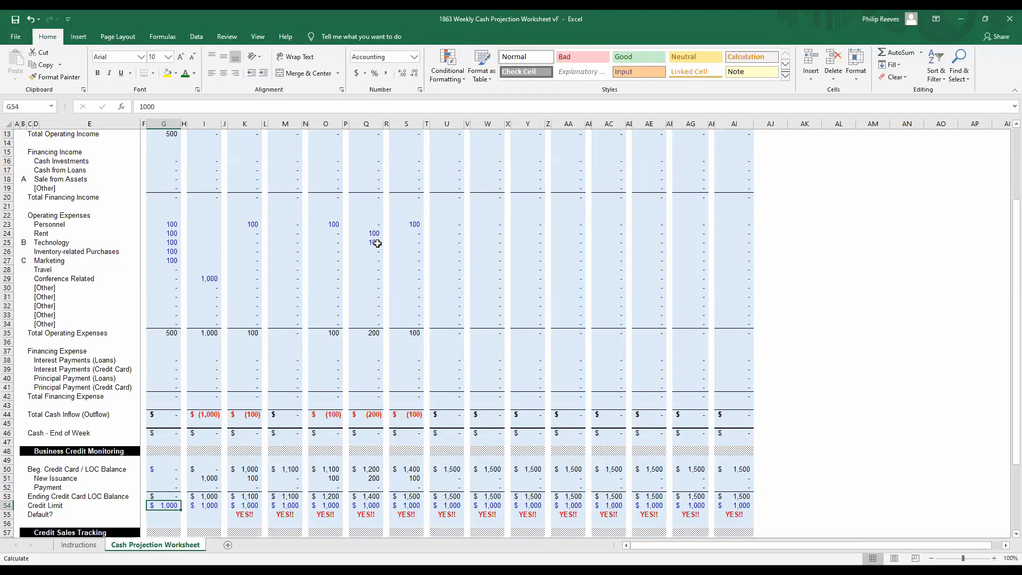
Step: Trace the May 18 column from the cash flow totals through New Issuance and Payment to the Credit Limit
text(200)
key(Escape)
key(Right)
key(Right)
key(Up)
key(Up)
key(Up)
key(Up)
key(Up)
key(Up)
key(Up)
key(Up)
key(Up)
key(Up)
key(Down)
key(Down)
key(Down)
key(Down)
key(Down)
key(Down)
key(Down)
key(Down)
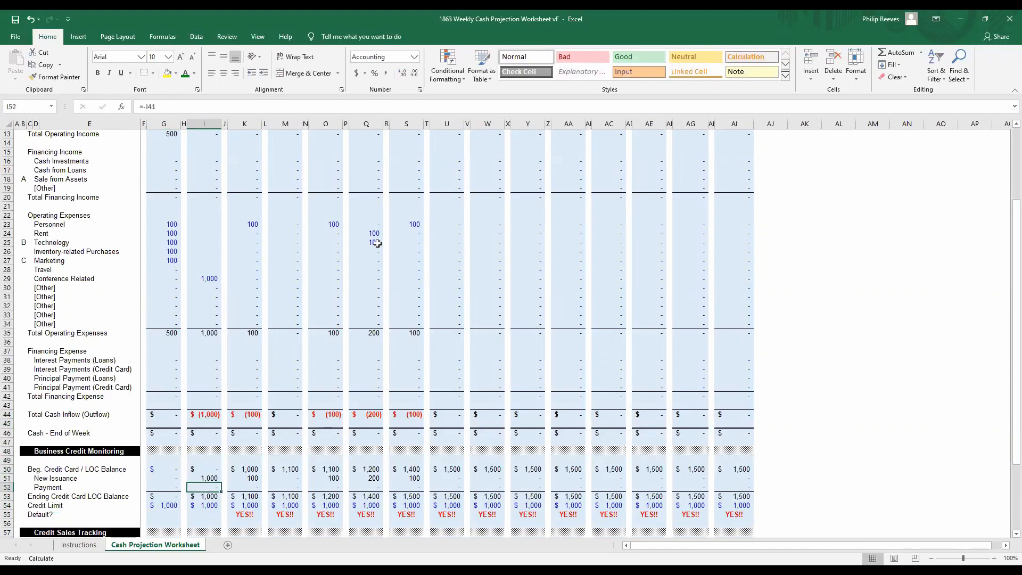
key(Down)
key(Down)
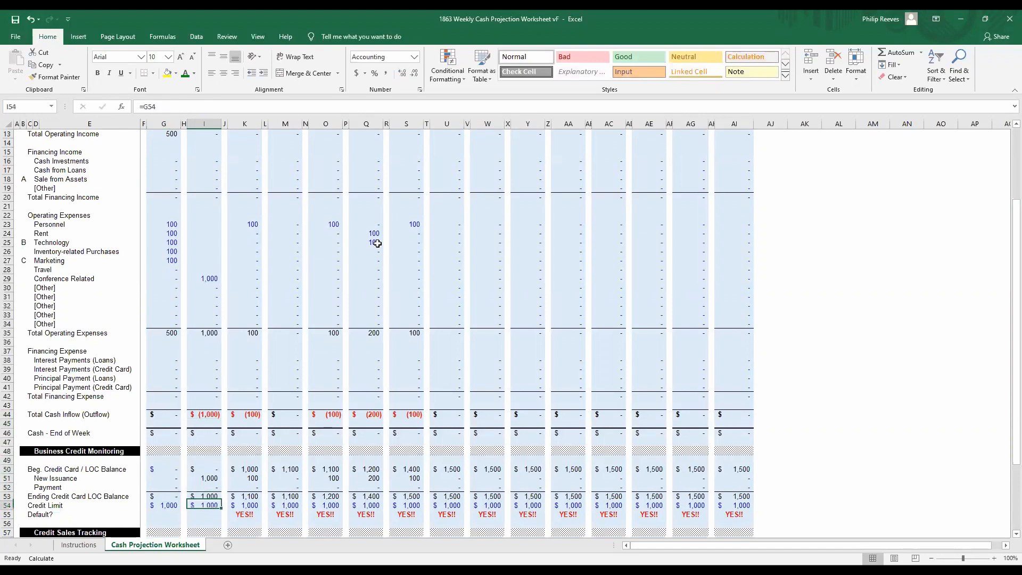
Step: Compare the Credit Limit and Default? entries of the May 18 and May 25 weeks
key(Down)
key(Right)
key(Right)
key(Down)
key(Up)
key(Left)
key(Up)
key(Left)
key(Down)
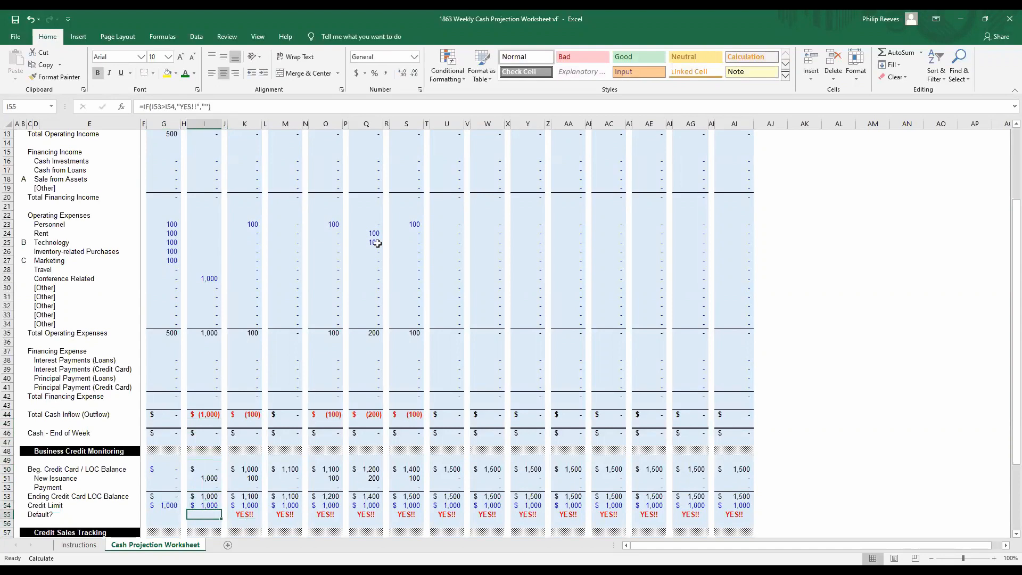
Step: Examine Total Cash Inflow (Outflow) for the May 18 and May 25 weeks
key(Up)
key(Up)
key(Up)
key(Up)
key(Up)
key(Up)
key(Up)
key(Up)
key(Up)
key(Up)
key(Up)
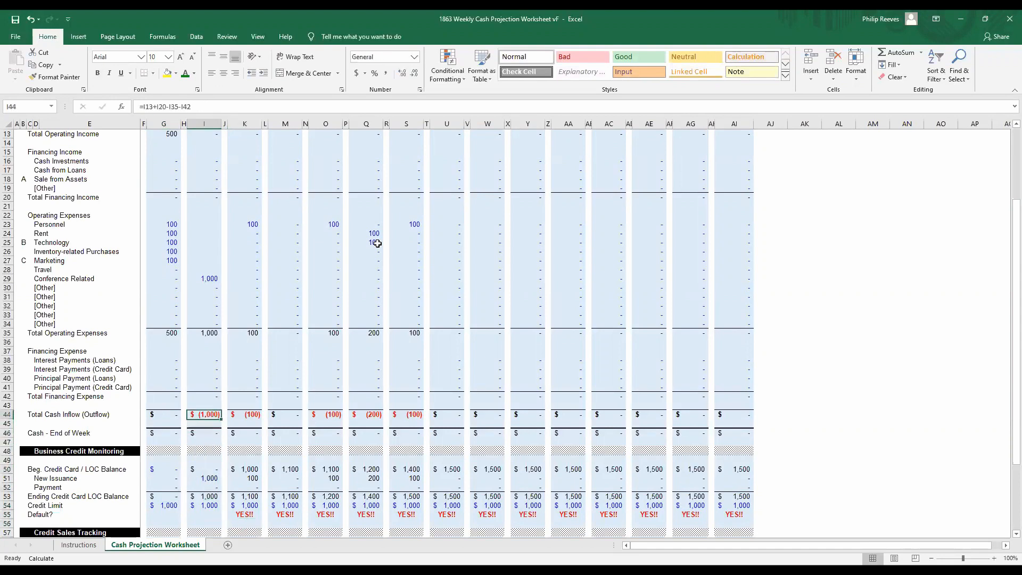
key(Right)
key(Right)
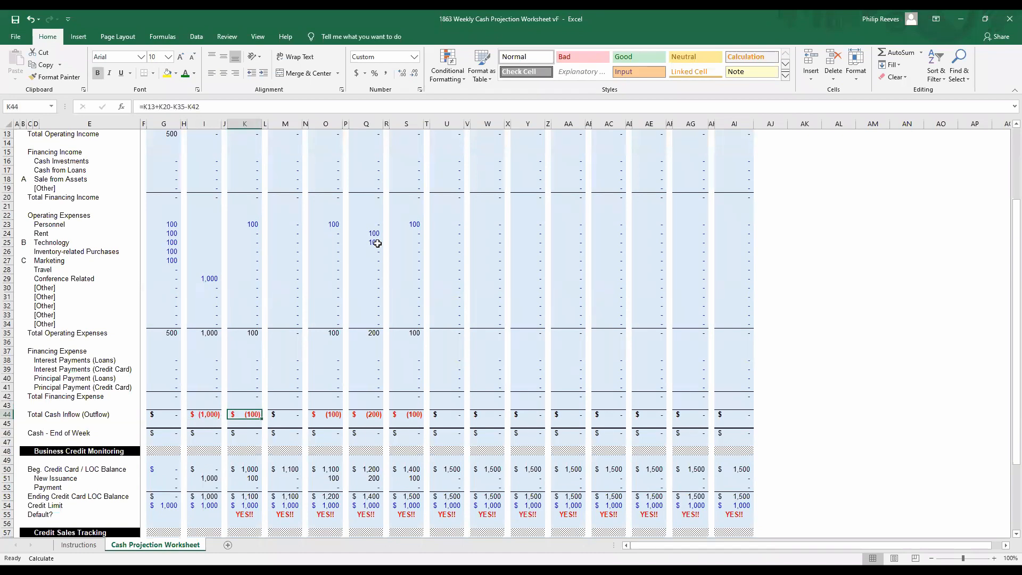
Step: Trace the May 25 column from Total Cash Inflow (Outflow) through the credit balances to the Default? check
key(Down)
key(Down)
key(Down)
key(Down)
key(Down)
key(Down)
key(Down)
key(Down)
key(Down)
key(Down)
key(Down)
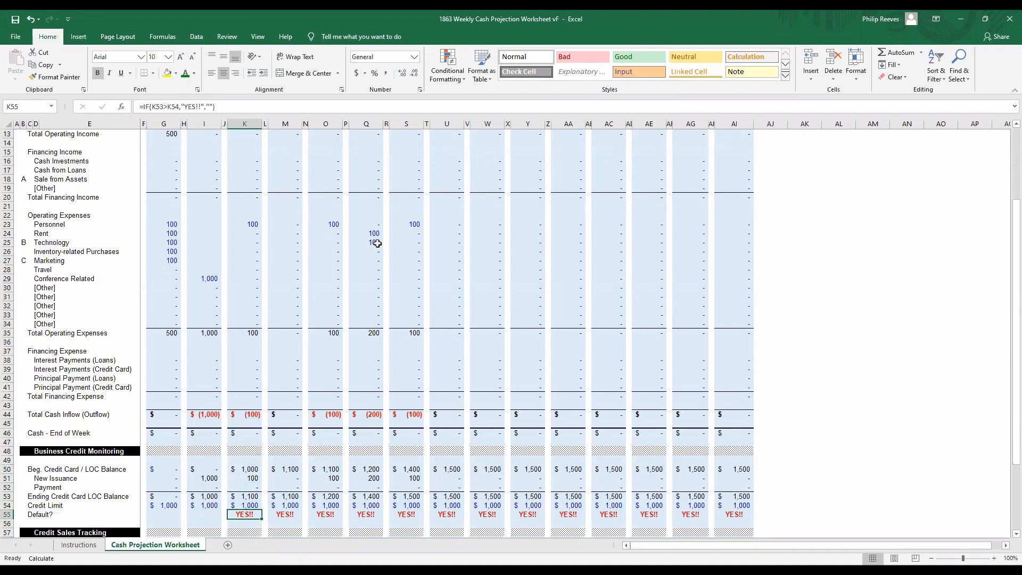
Step: Check the May 11 Credit Limit and compare the cash flow section with the Business Credit Monitoring section
key(Up)
key(Left)
key(Left)
key(Left)
key(Left)
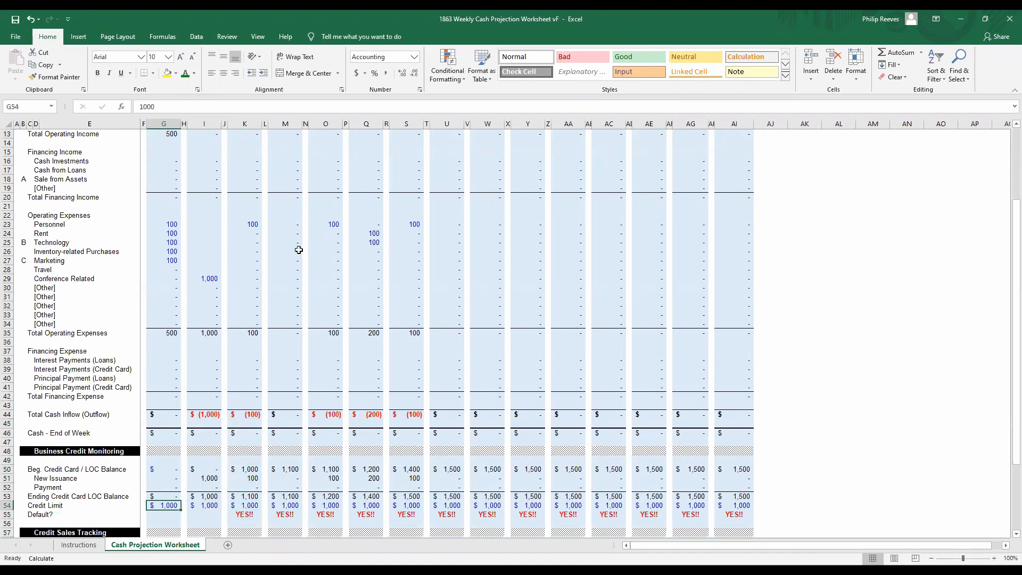
scroll(296, 246, up, 4)
scroll(222, 271, down, 6)
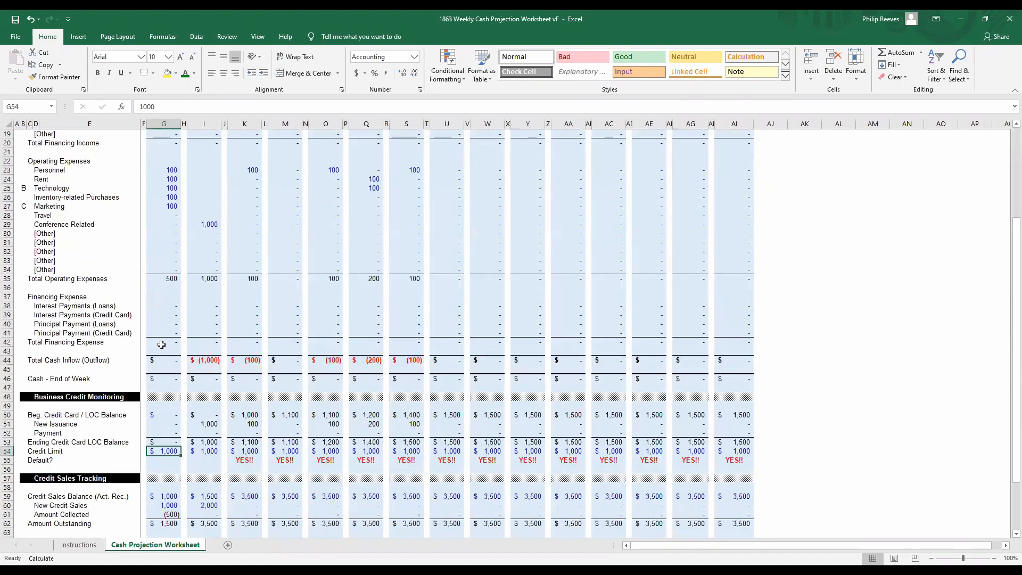
scroll(222, 271, up, 6)
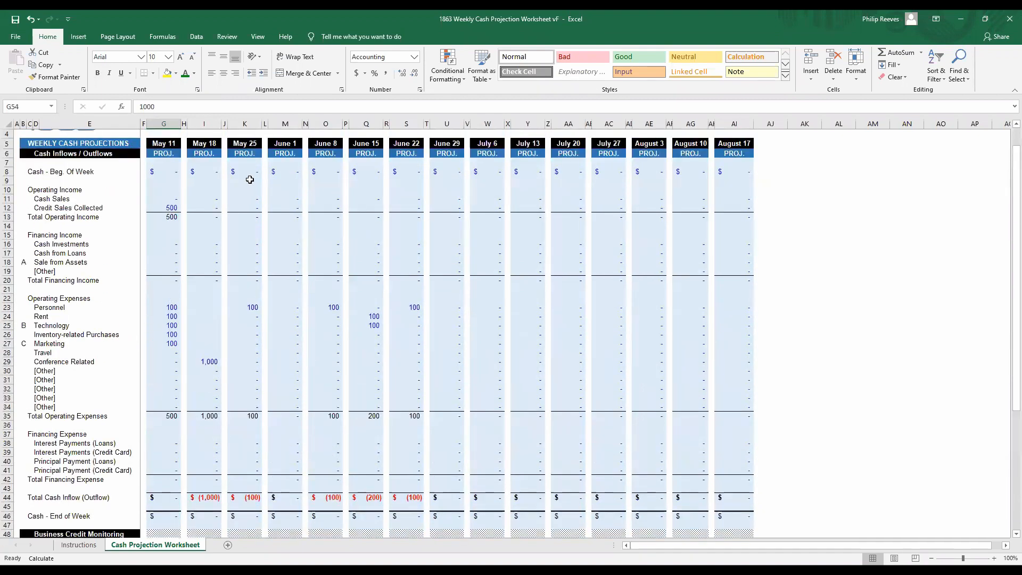
scroll(246, 326, down, 6)
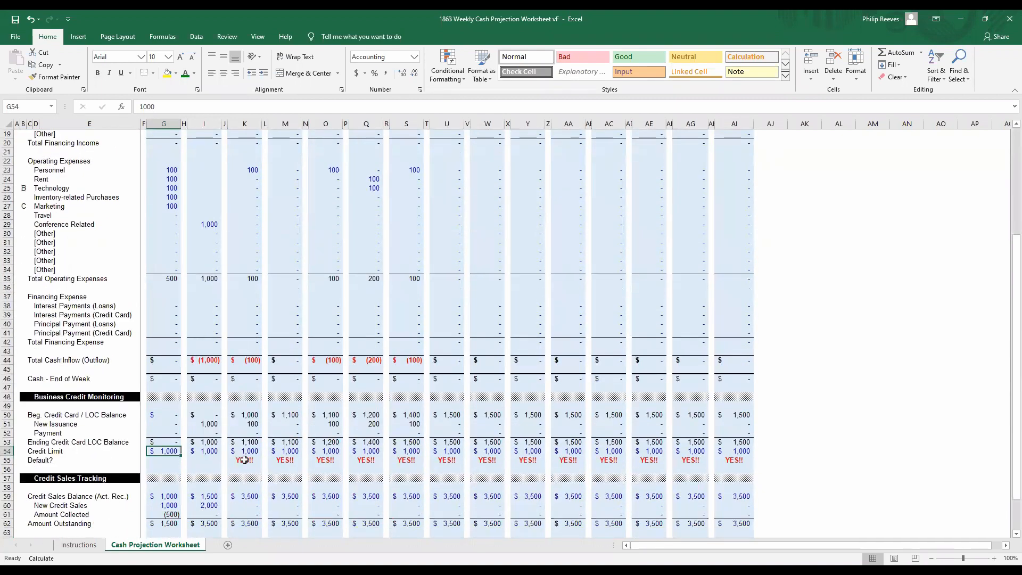
Step: Set the Credit Limit for the May 18 week to 1,500
click(214, 452)
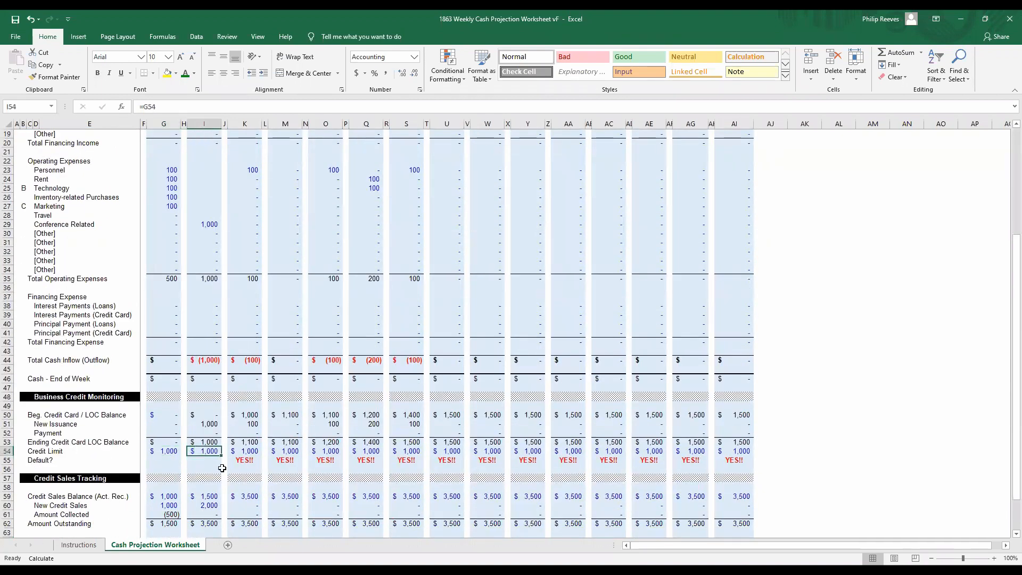
key(Left)
key(Left)
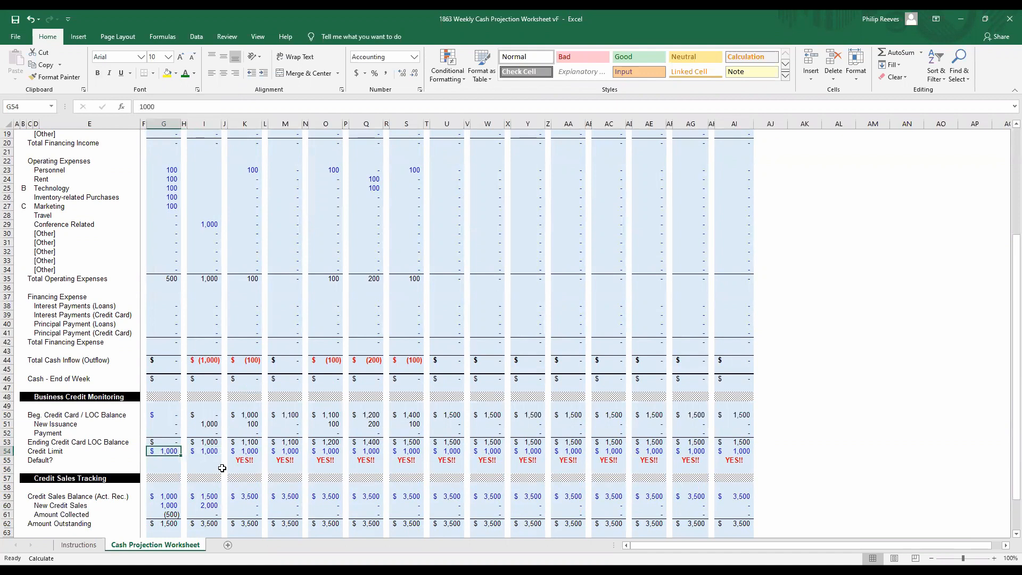
key(Right)
key(Right)
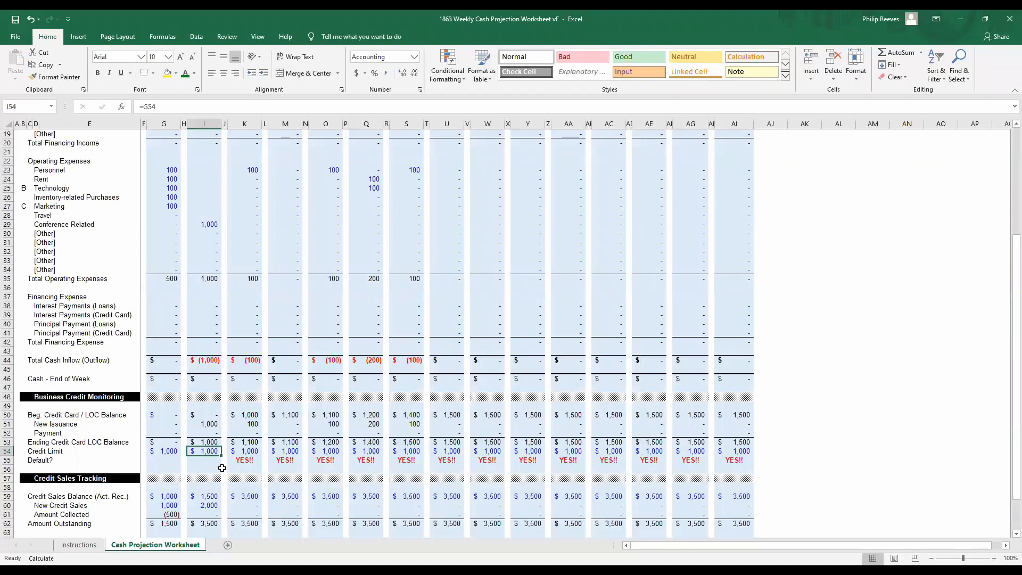
text(1500)
key(Return)
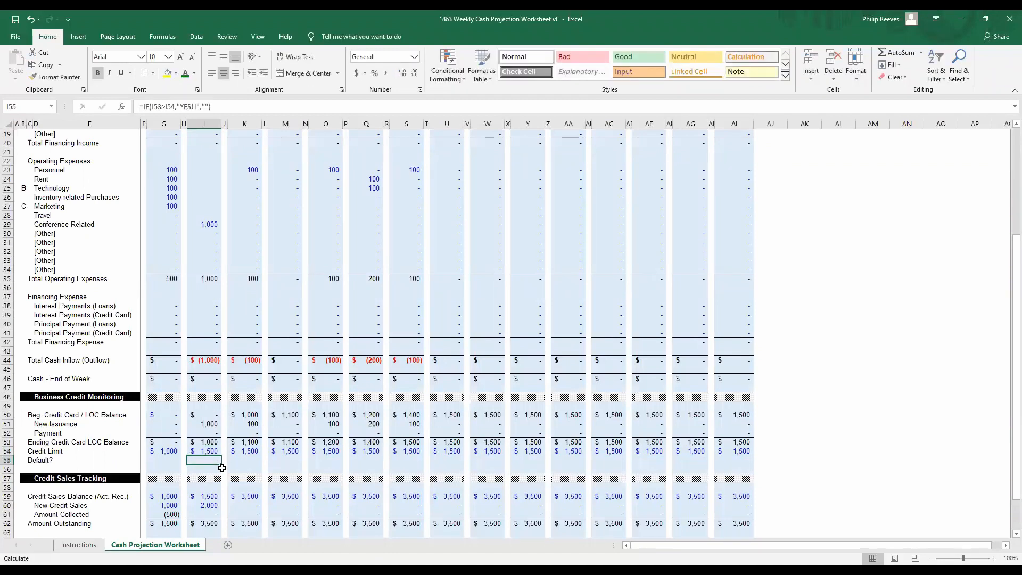
Step: Check the Default? row for May 25 and June 1, and undo the May 18 Credit Limit change
key(Up)
key(Right)
key(Right)
key(Down)
key(Right)
key(Right)
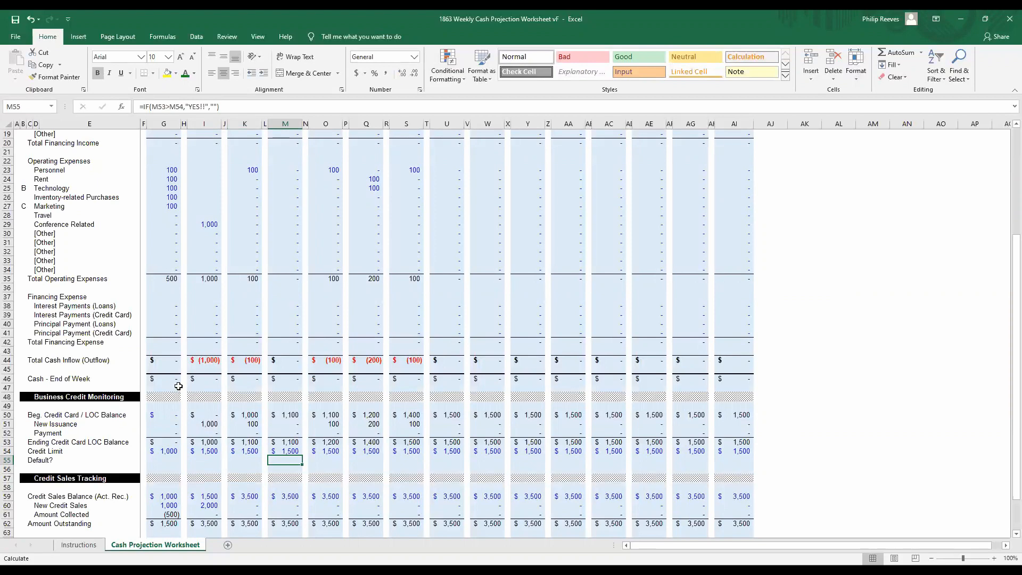
key(ctrl+z)
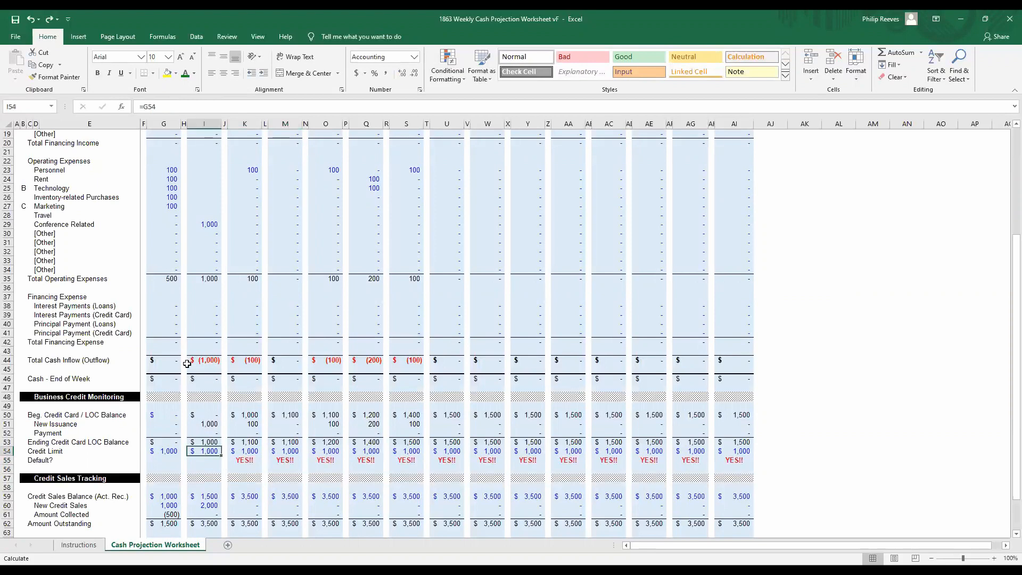
Step: Clear the Conference Related expense for the May 18 week
scroll(187, 364, up, 6)
click(208, 390)
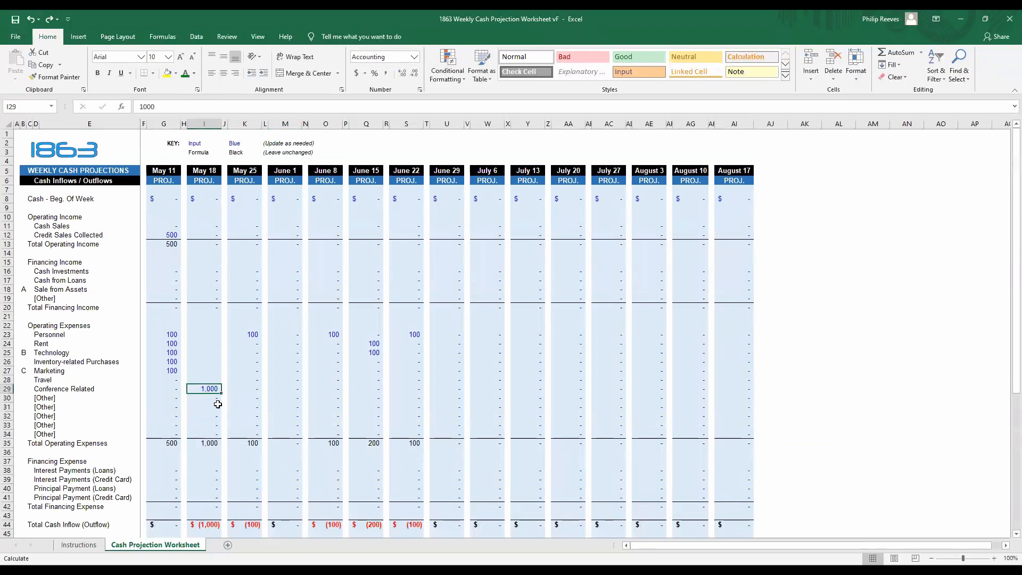
key(Up)
key(Up)
key(Up)
key(Left)
key(Left)
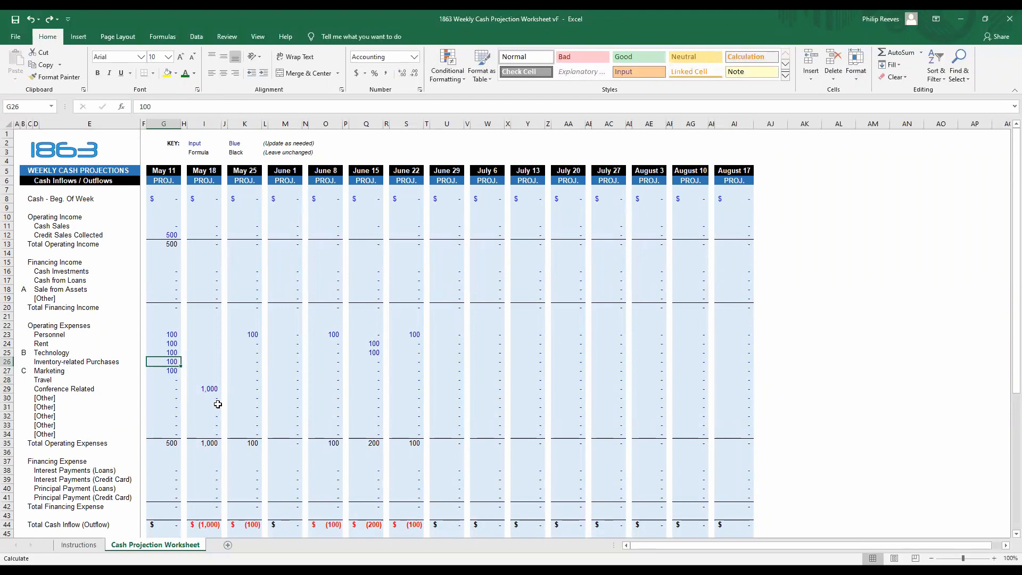
key(Down)
key(Down)
key(Down)
key(Right)
key(Right)
key(Delete)
Step: Set Inventory-related Purchases for the May 18 week to 1,000
key(Up)
key(Up)
key(Up)
text(1,00)
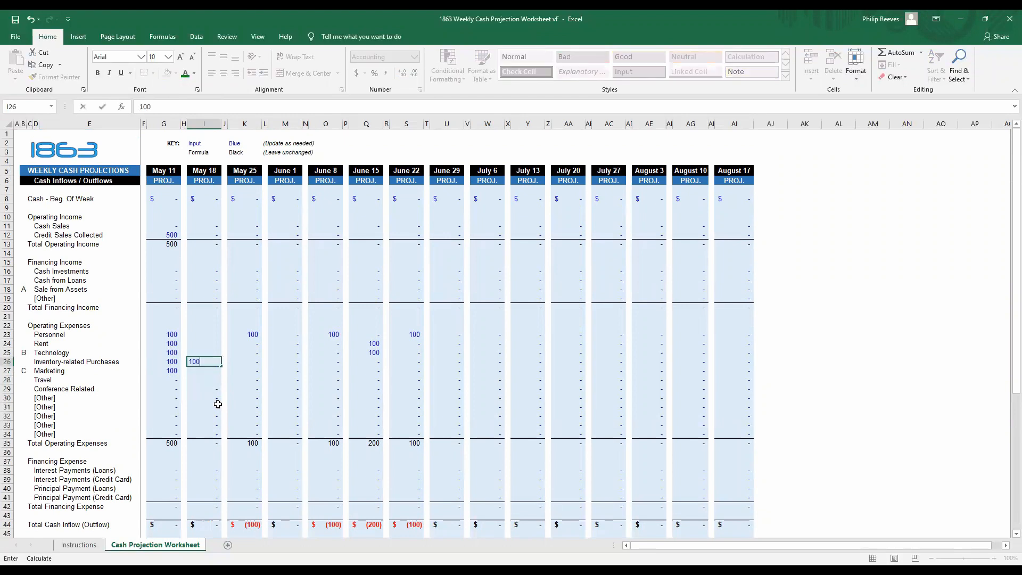
text(0)
key(Return)
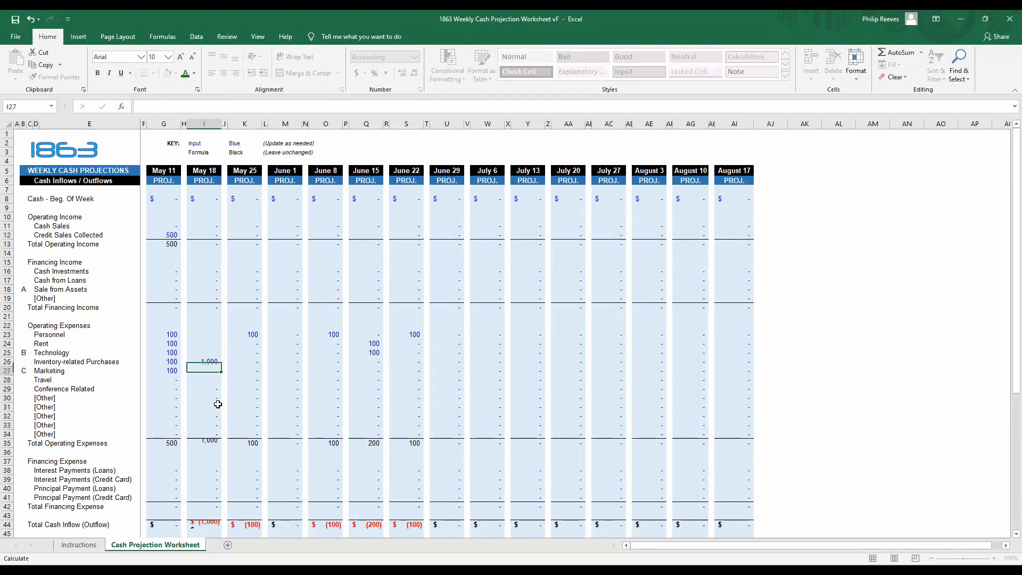
Step: Set Cash Sales for the May 25 week to 2,000
click(245, 235)
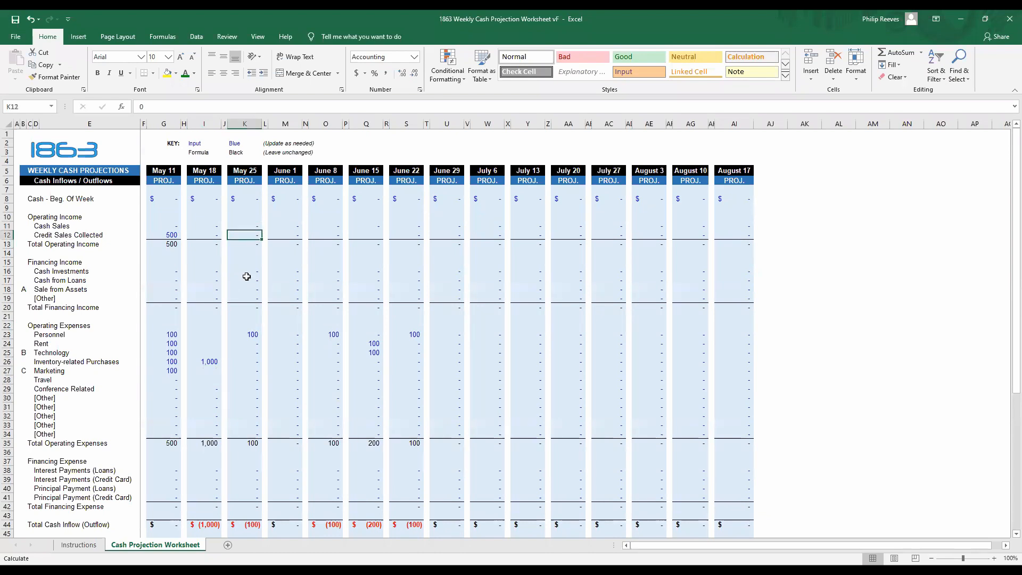
key(Up)
text(2000)
key(Return)
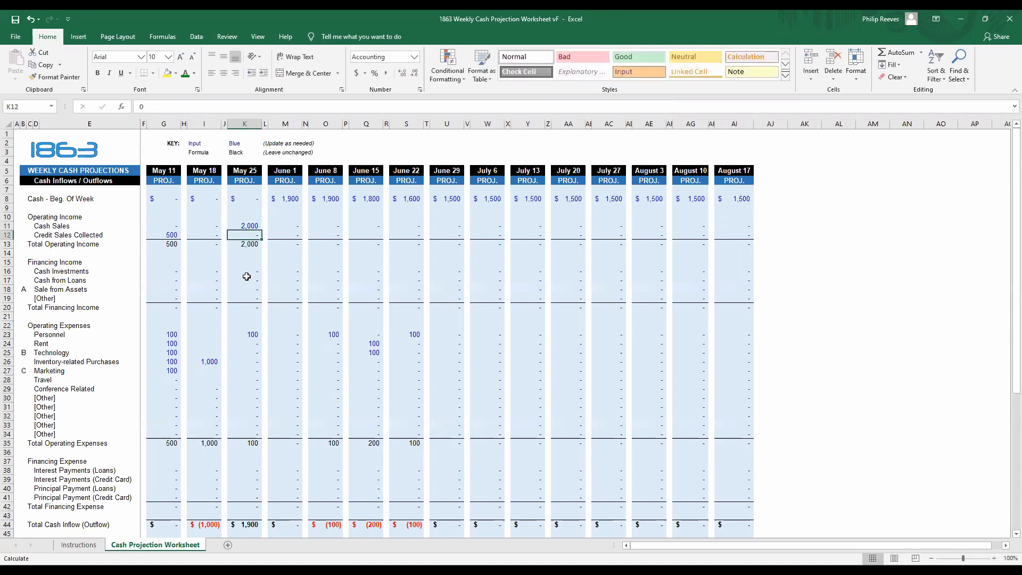
Step: Review the May 11, May 18 and May 25 weeks, comparing their cash flow, credit balances and Cash - Beg. Of Week cells
scroll(210, 276, down, 4)
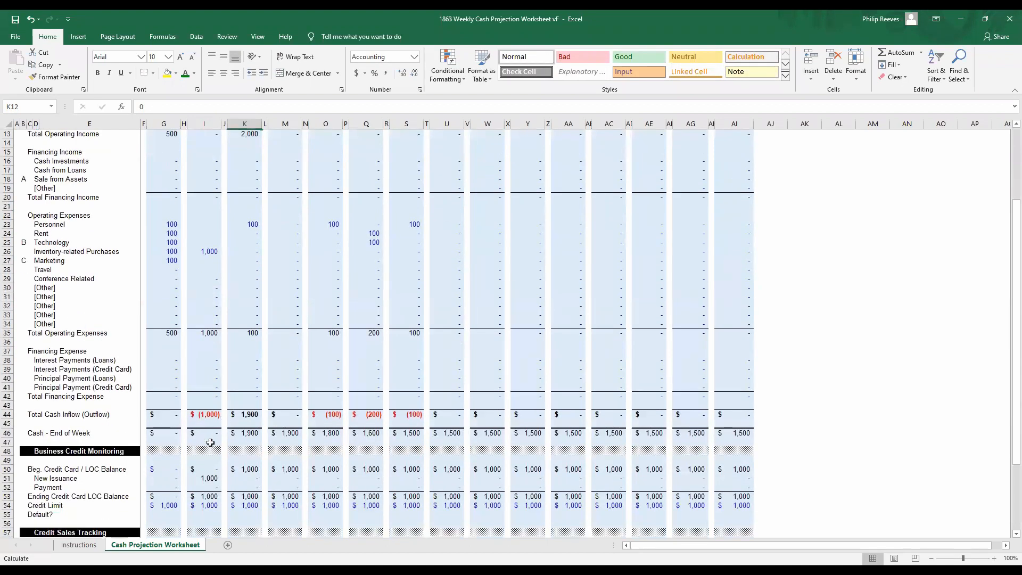
scroll(260, 426, up, 2)
scroll(238, 364, up, 2)
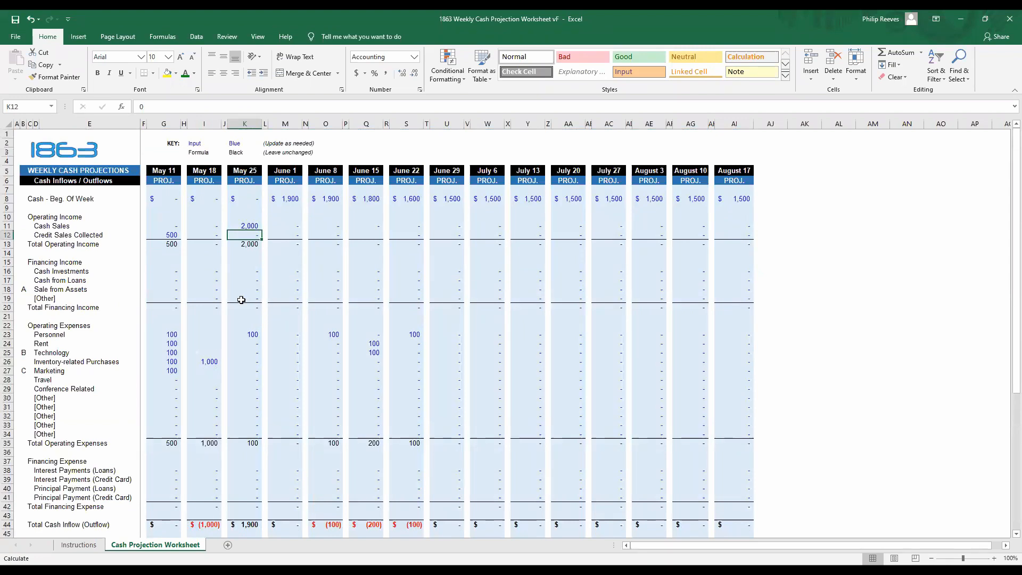
scroll(241, 300, down, 2)
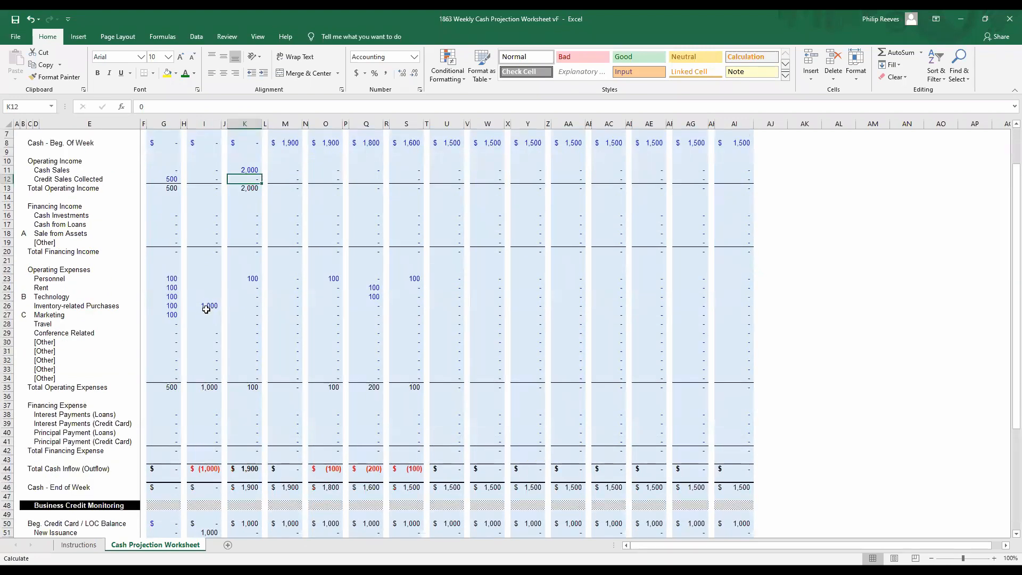
scroll(202, 303, up, 2)
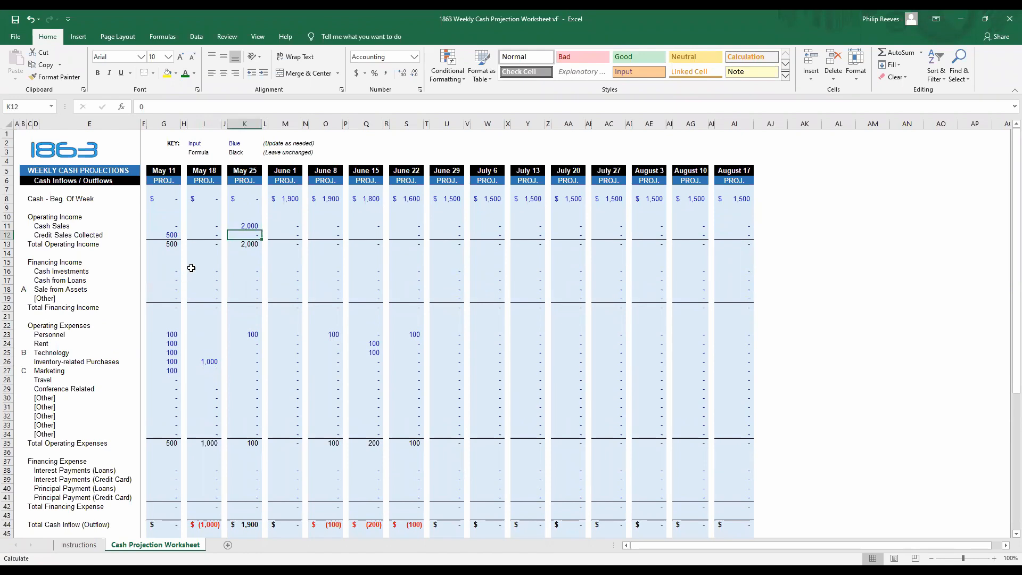
click(164, 201)
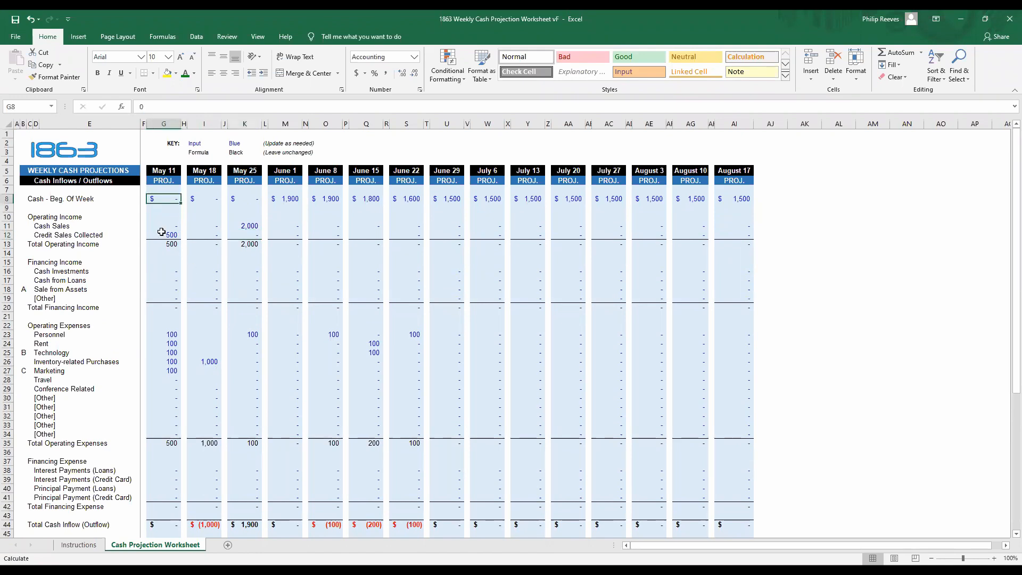
click(165, 124)
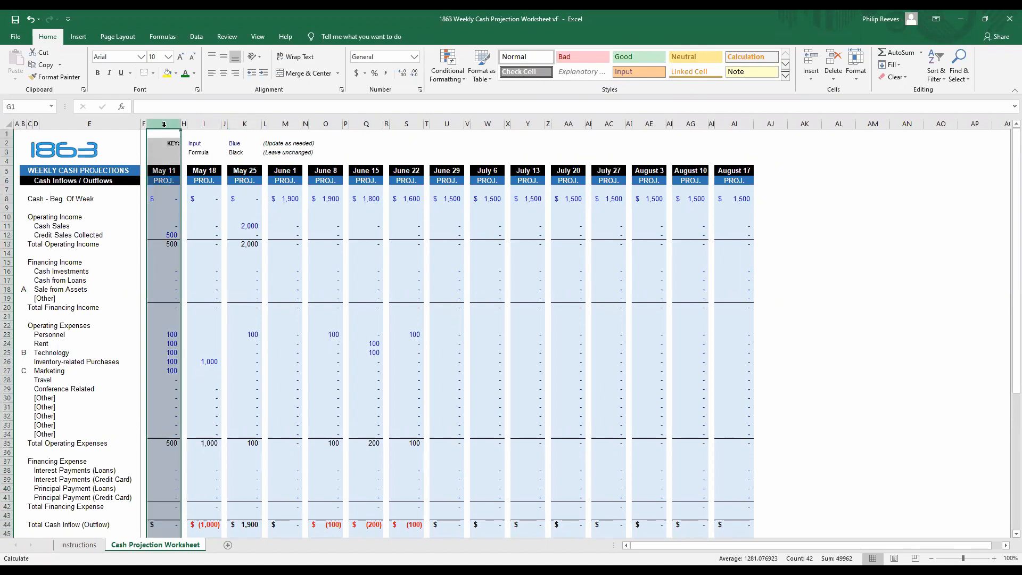
click(203, 124)
click(232, 120)
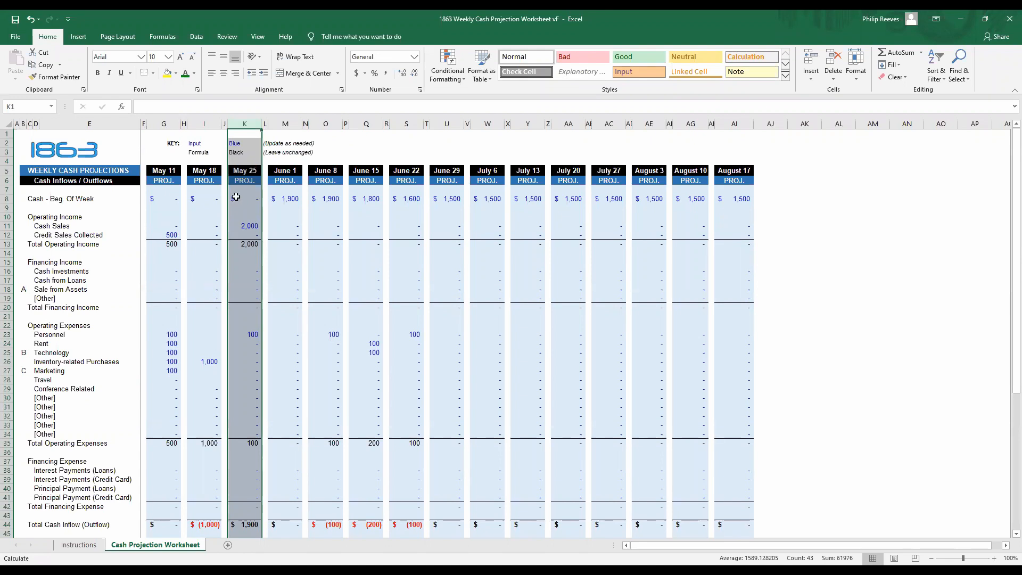
click(194, 201)
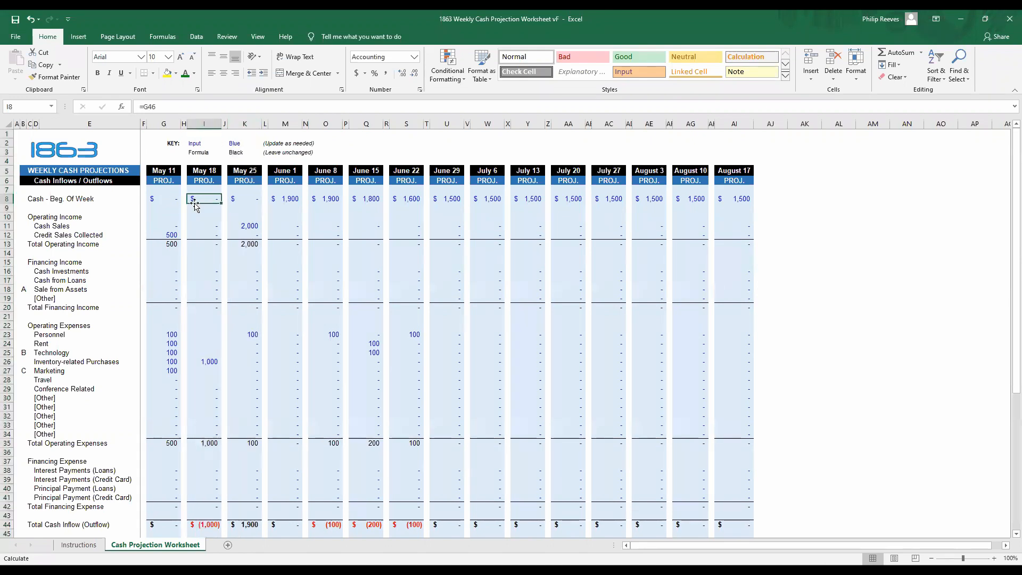
click(246, 199)
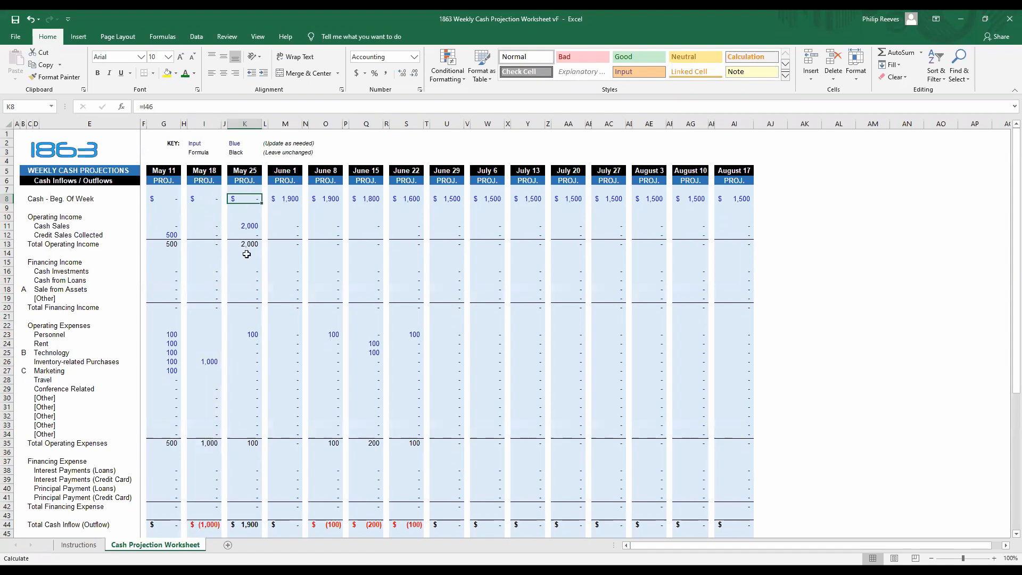